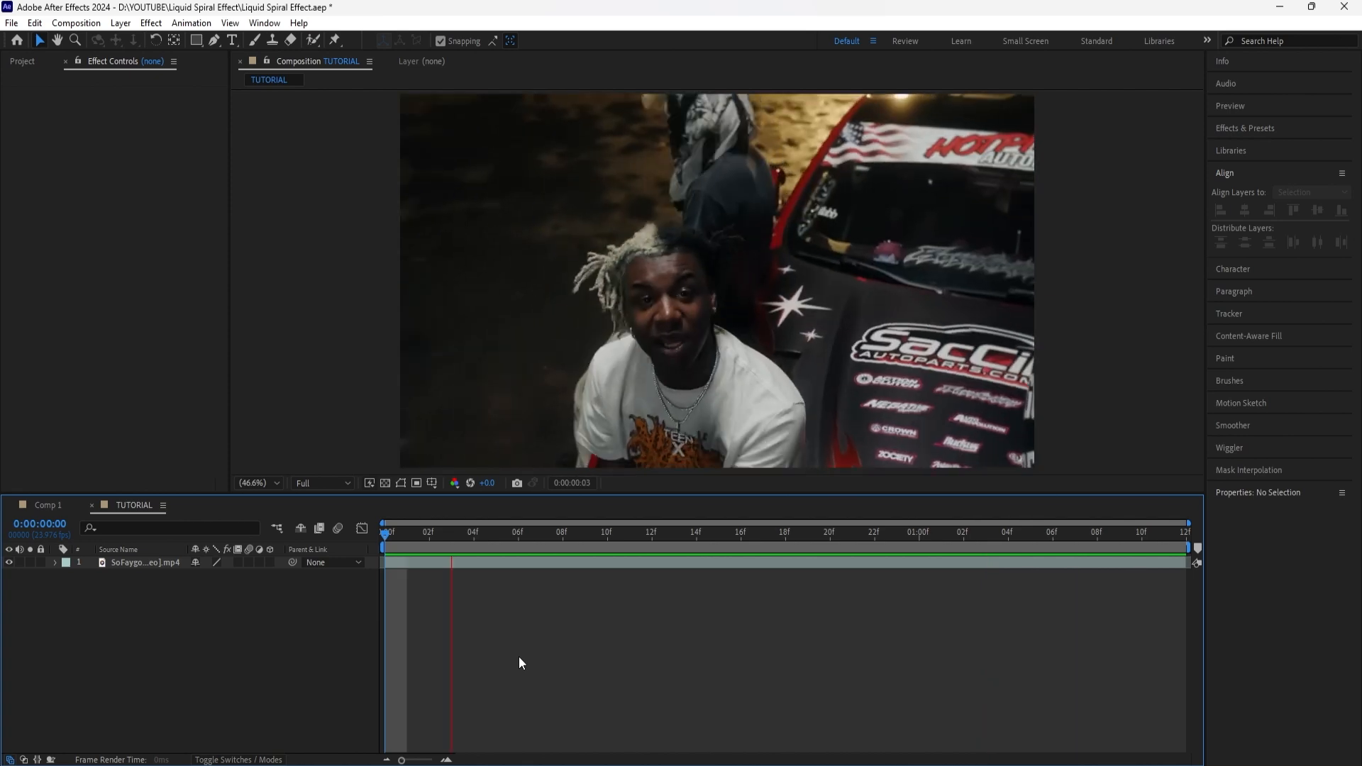
Step: Preview the clip, open the footage layer in its own layer view and activate the Roto Brush tool
key("space")
left_click_drag(423, 538, 390, 543)
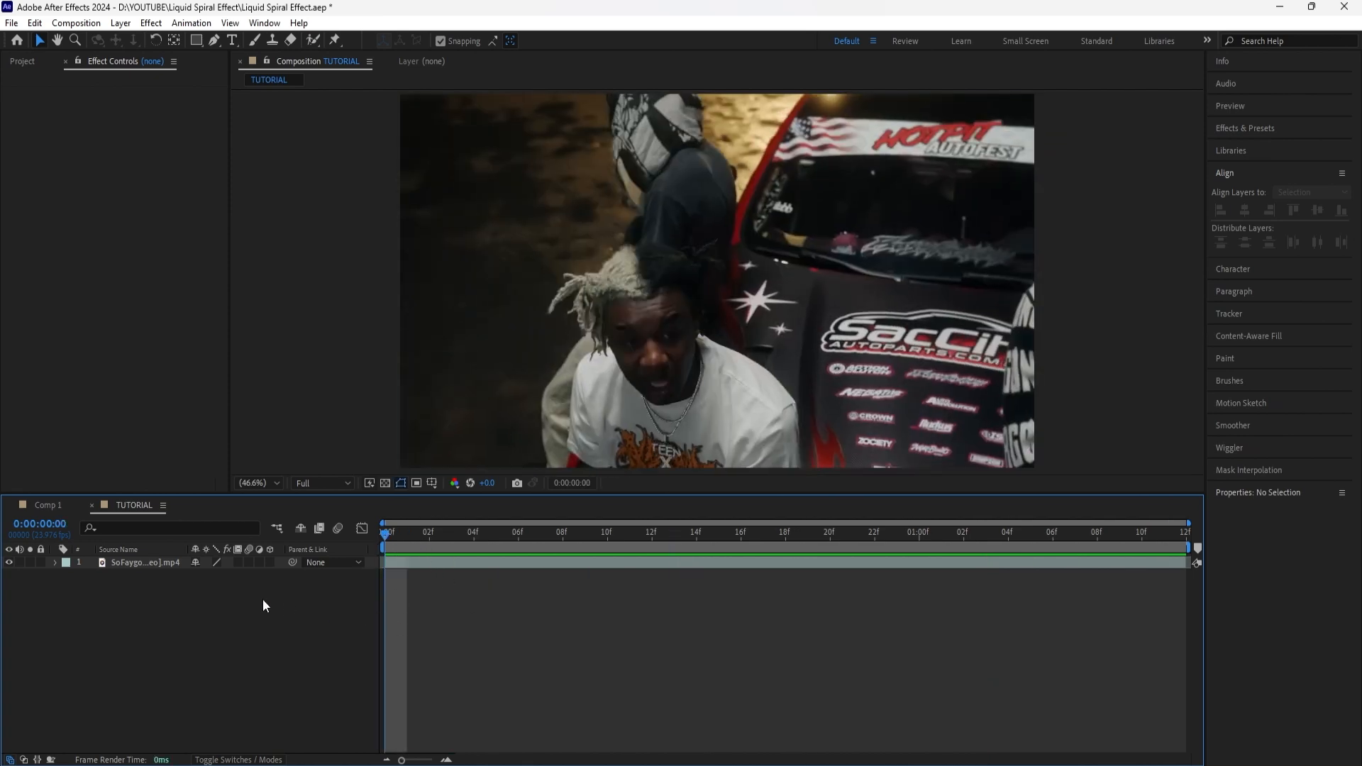
left_click(136, 567)
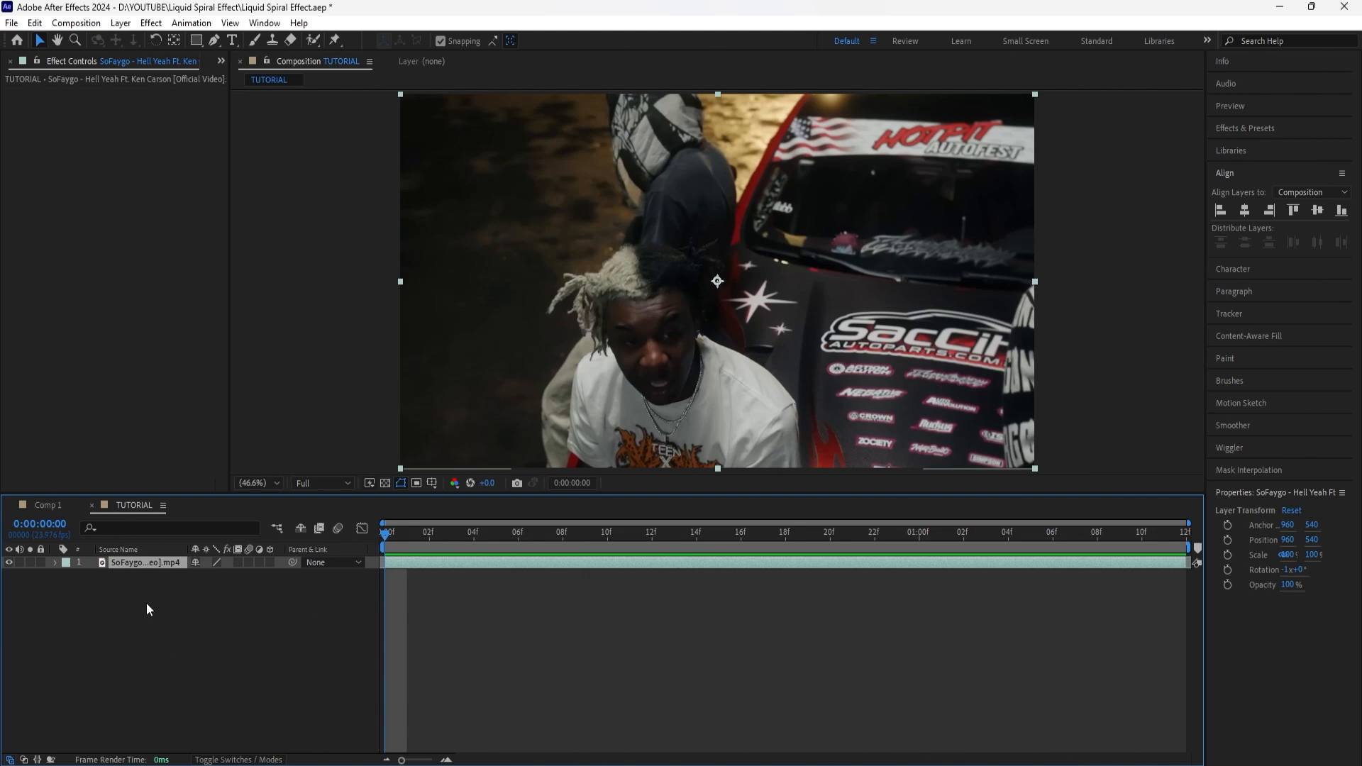
double_click(149, 563)
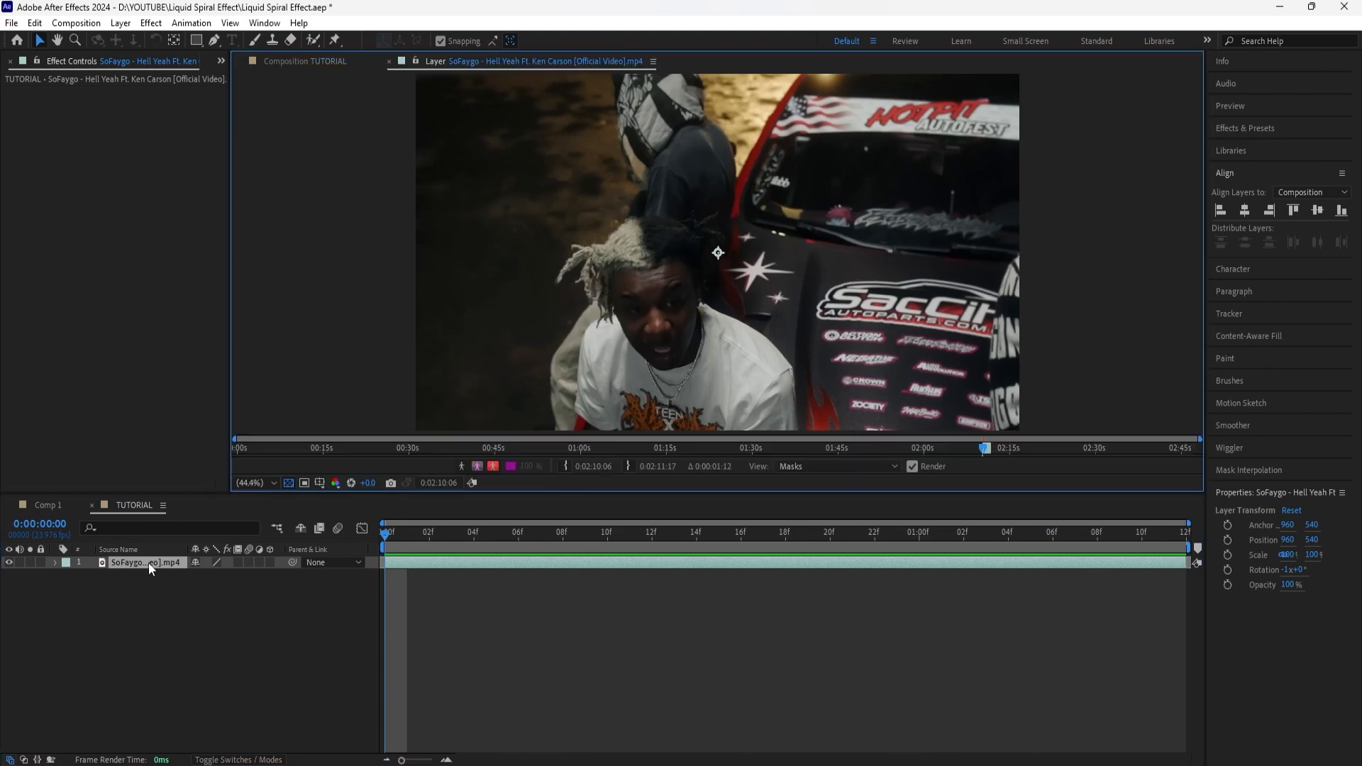
left_click(313, 40)
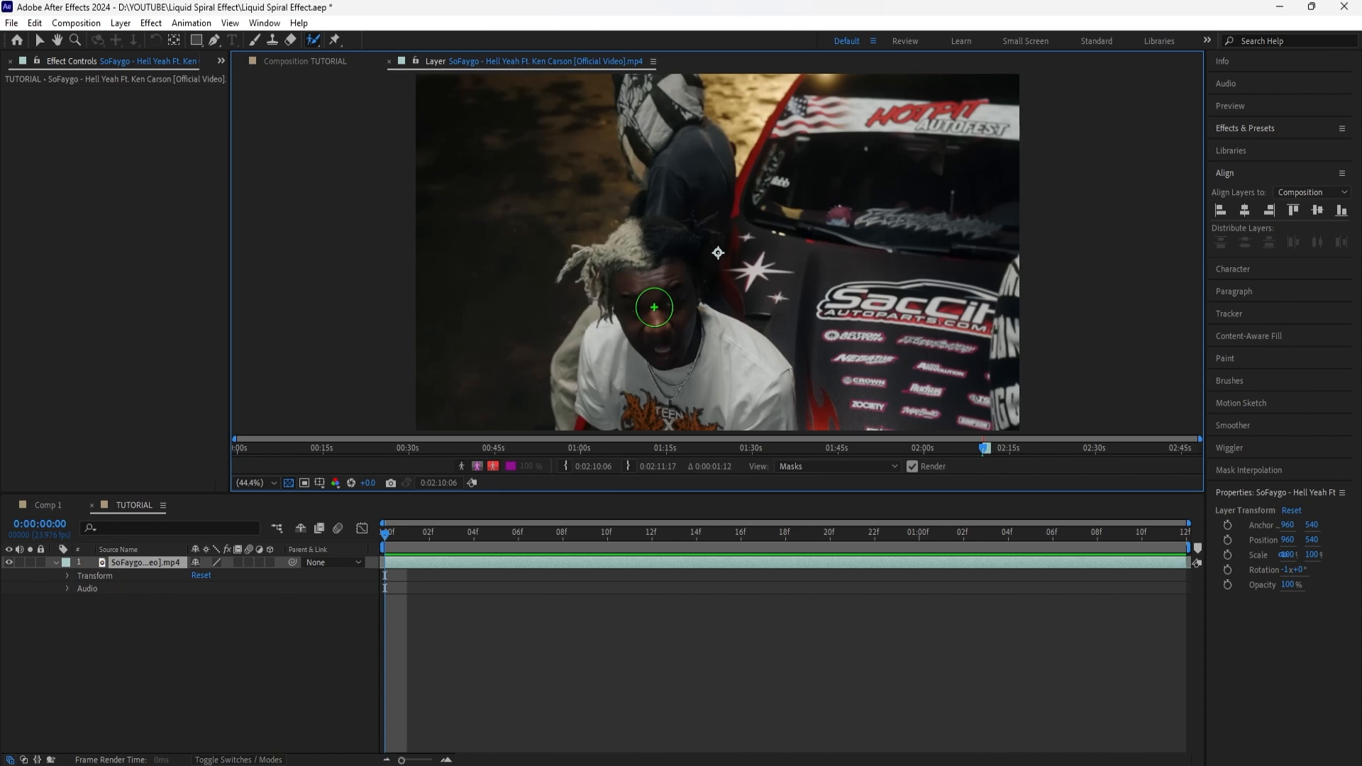
mouse_move(657, 296)
left_mouse_down("ctrl")
mouse_move(694, 296)
mouse_move(670, 295)
left_mouse_up("ctrl")
left_click_drag(646, 288, 666, 334)
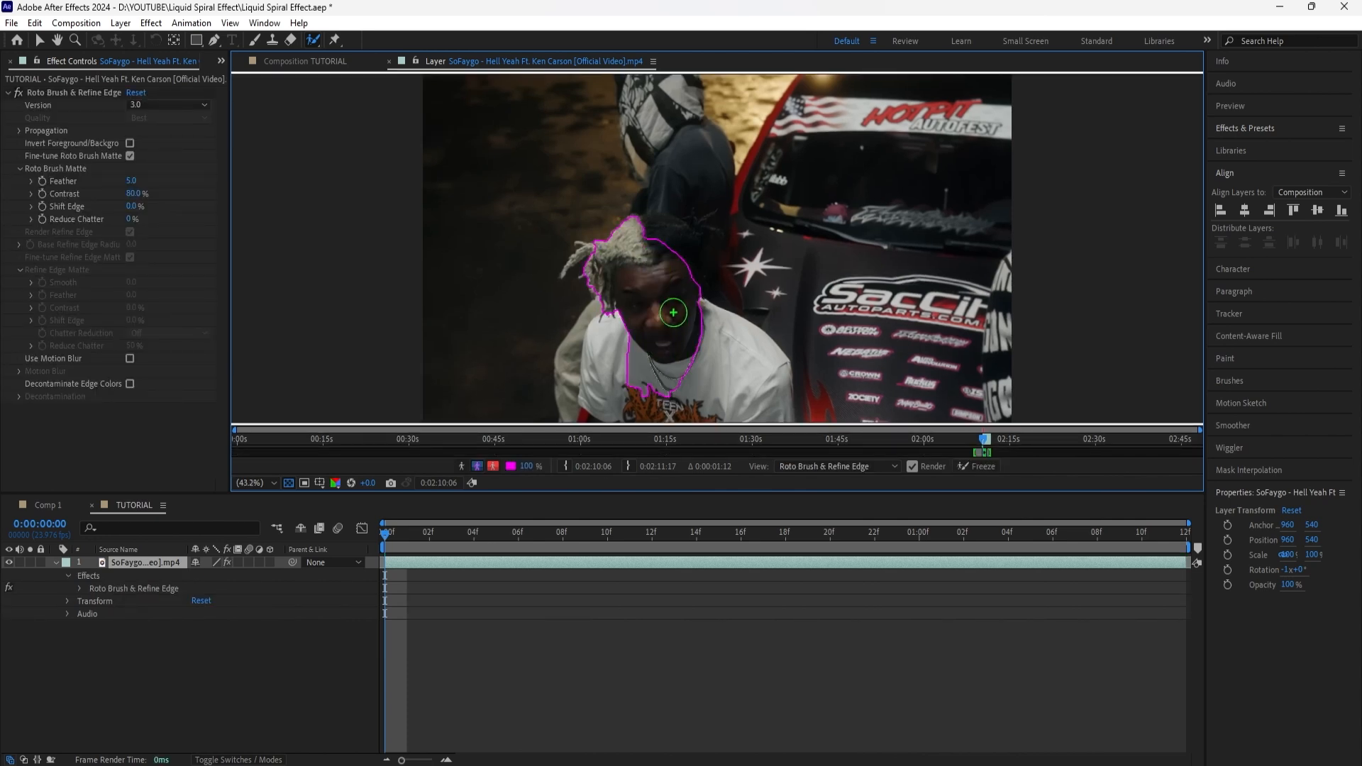
key("alt")
left_click_drag(669, 288, 683, 333, "alt")
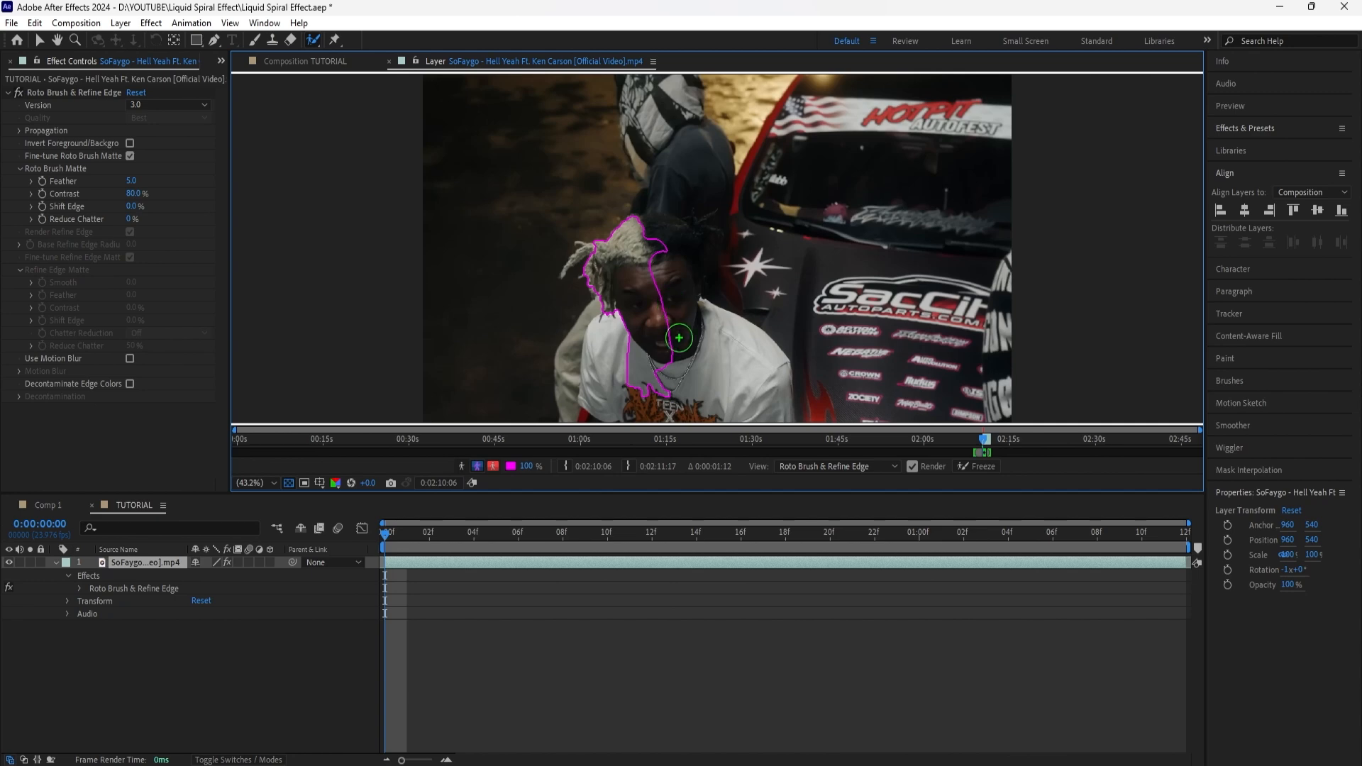
key("ctrl+z")
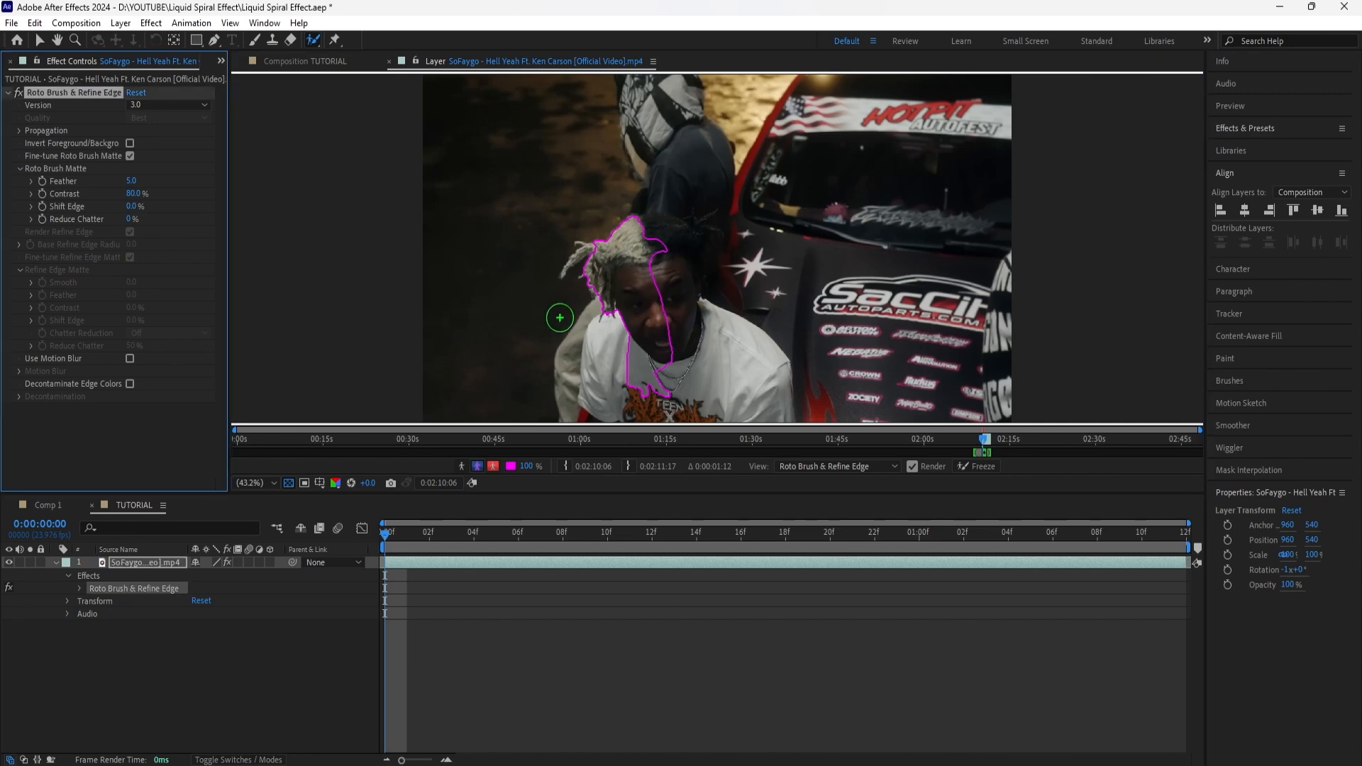
key("Delete")
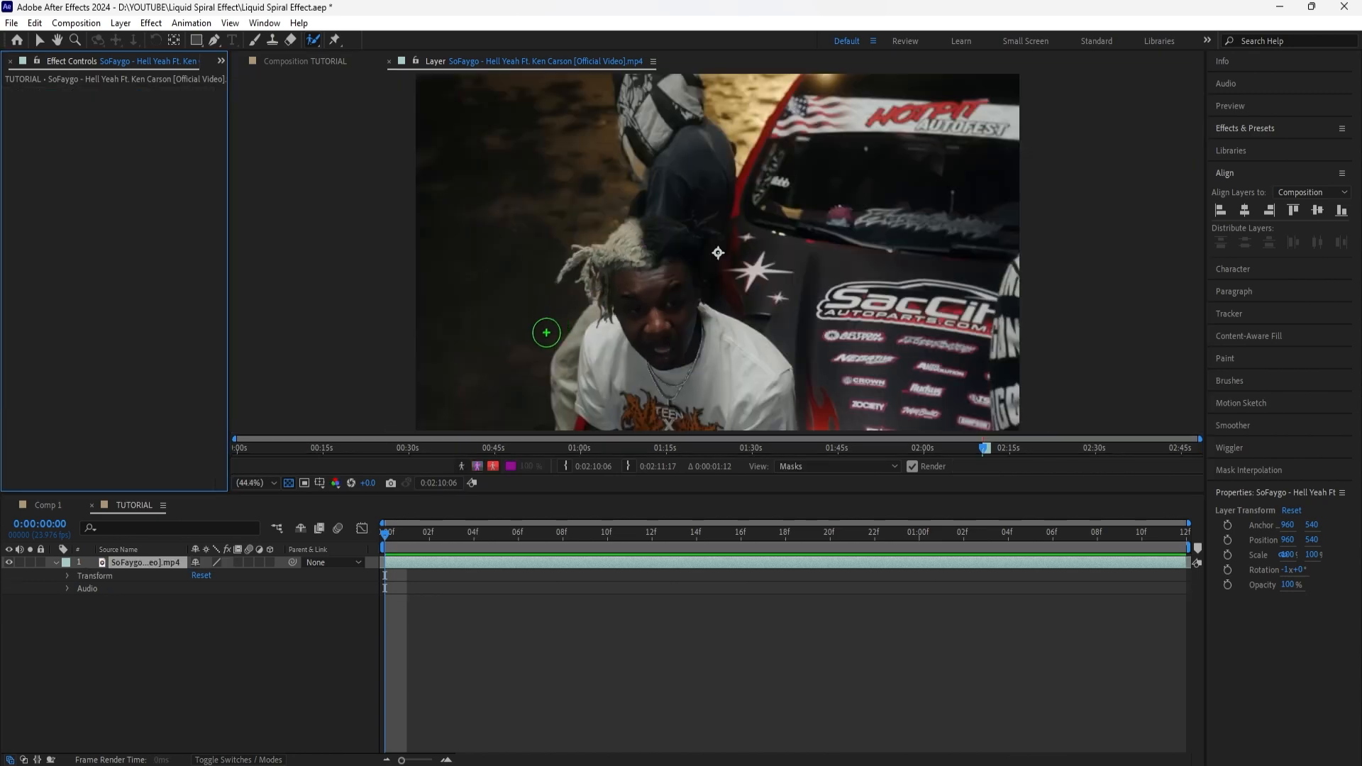
Step: Apply the Curves effect to the footage layer and raise the RGB curve's midtones to brighten the image
left_click(1282, 133)
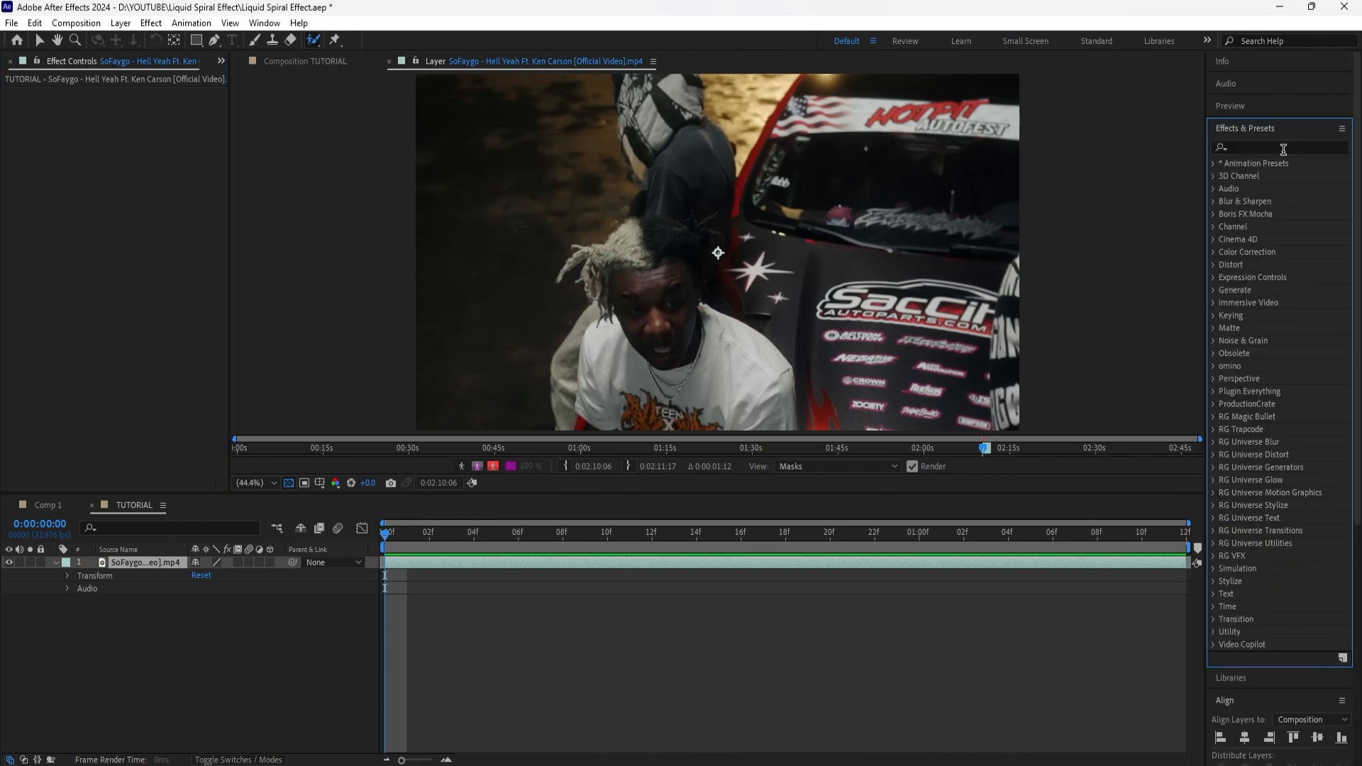
type("curves")
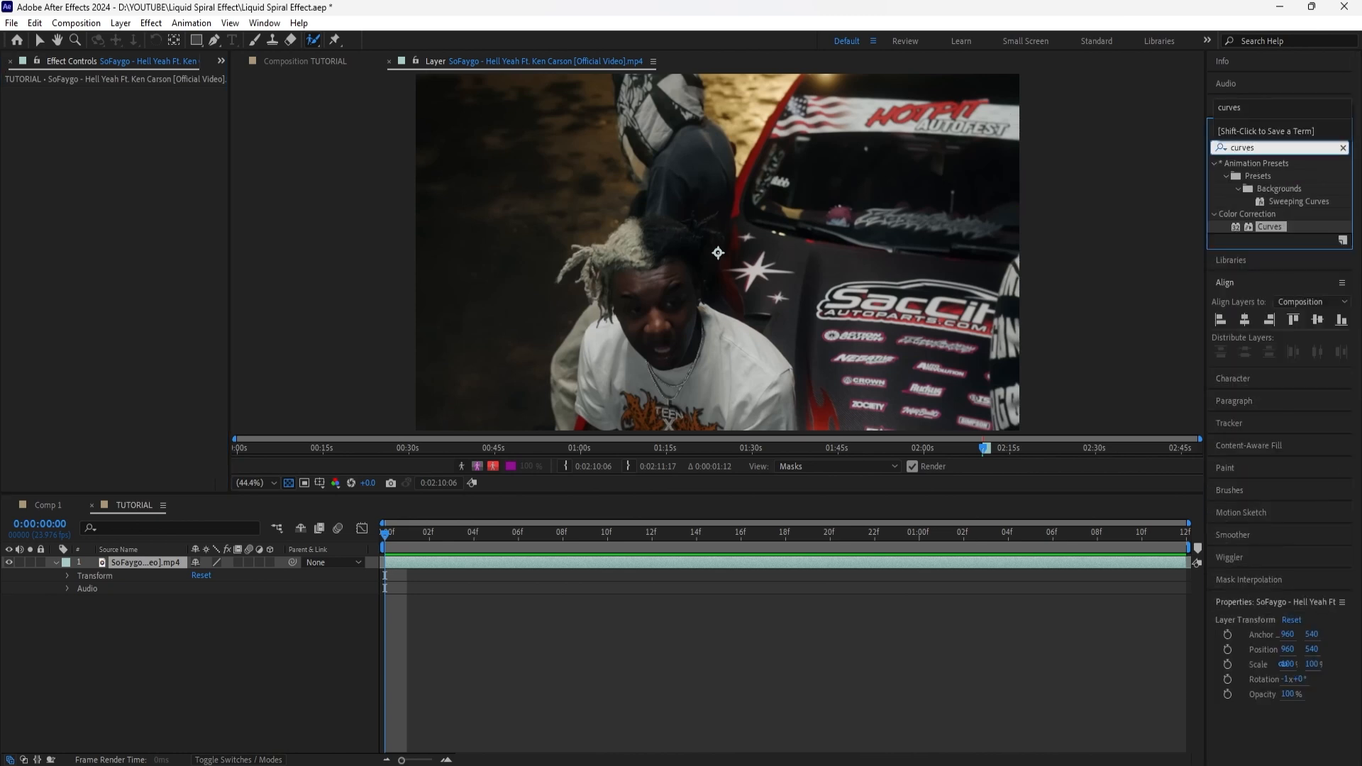
double_click(1270, 227)
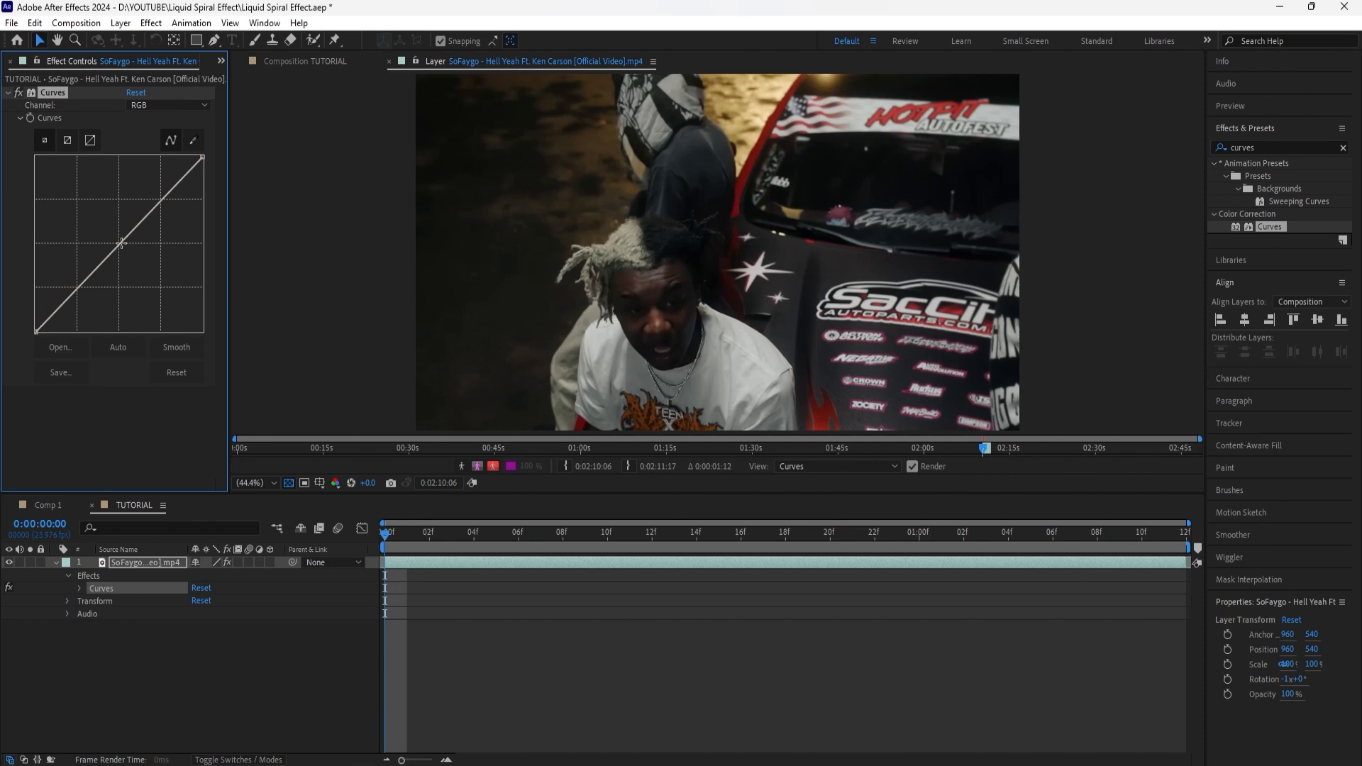
left_click_drag(121, 243, 101, 220)
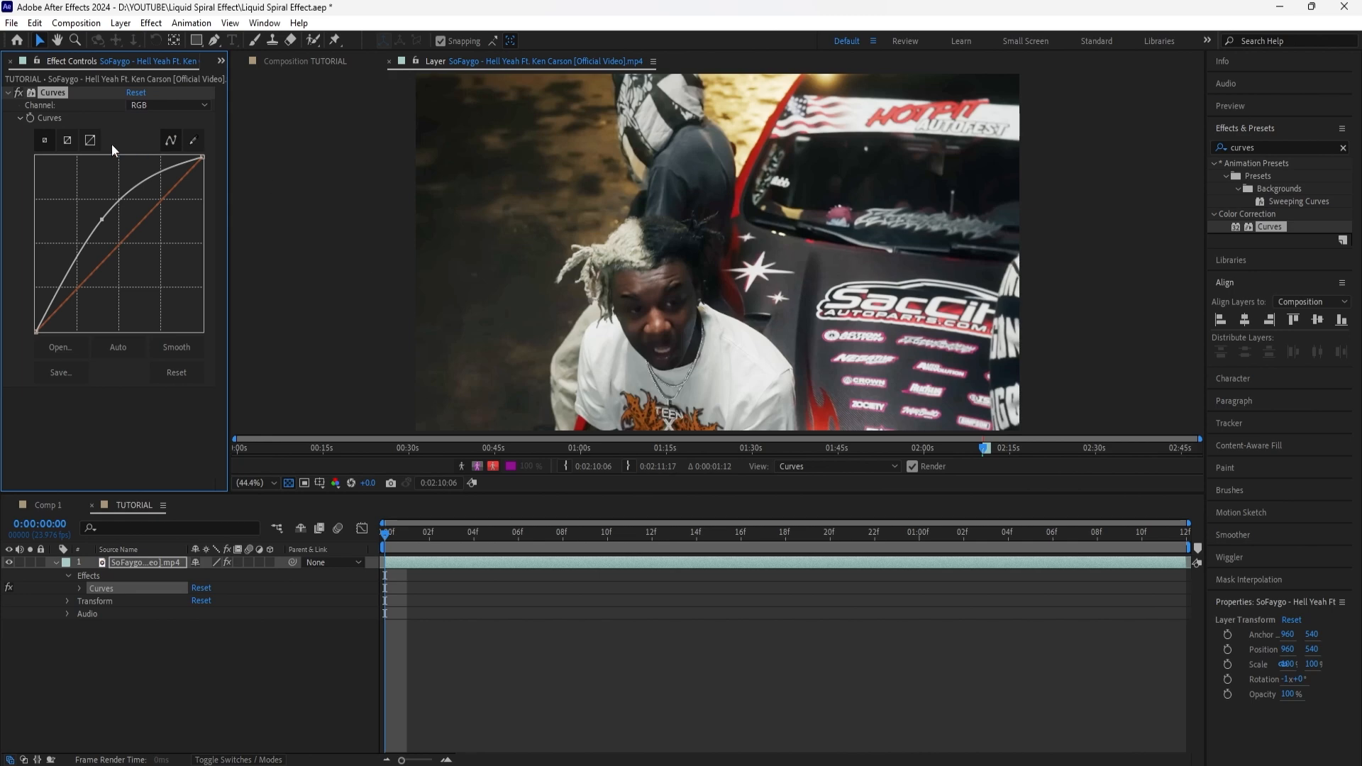
Step: Roto Brush the man in the white shirt, propagate the selection through the clip and freeze it
key("alt+w")
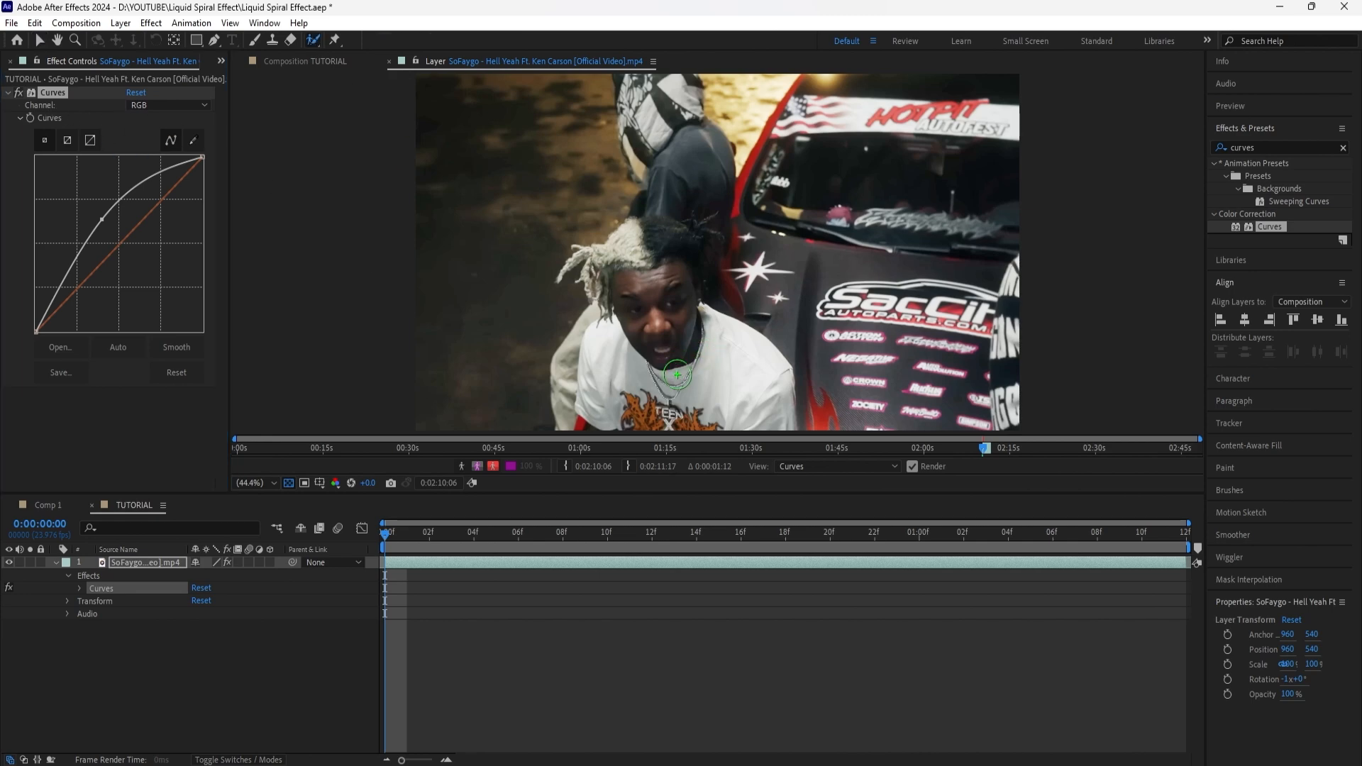
key("period")
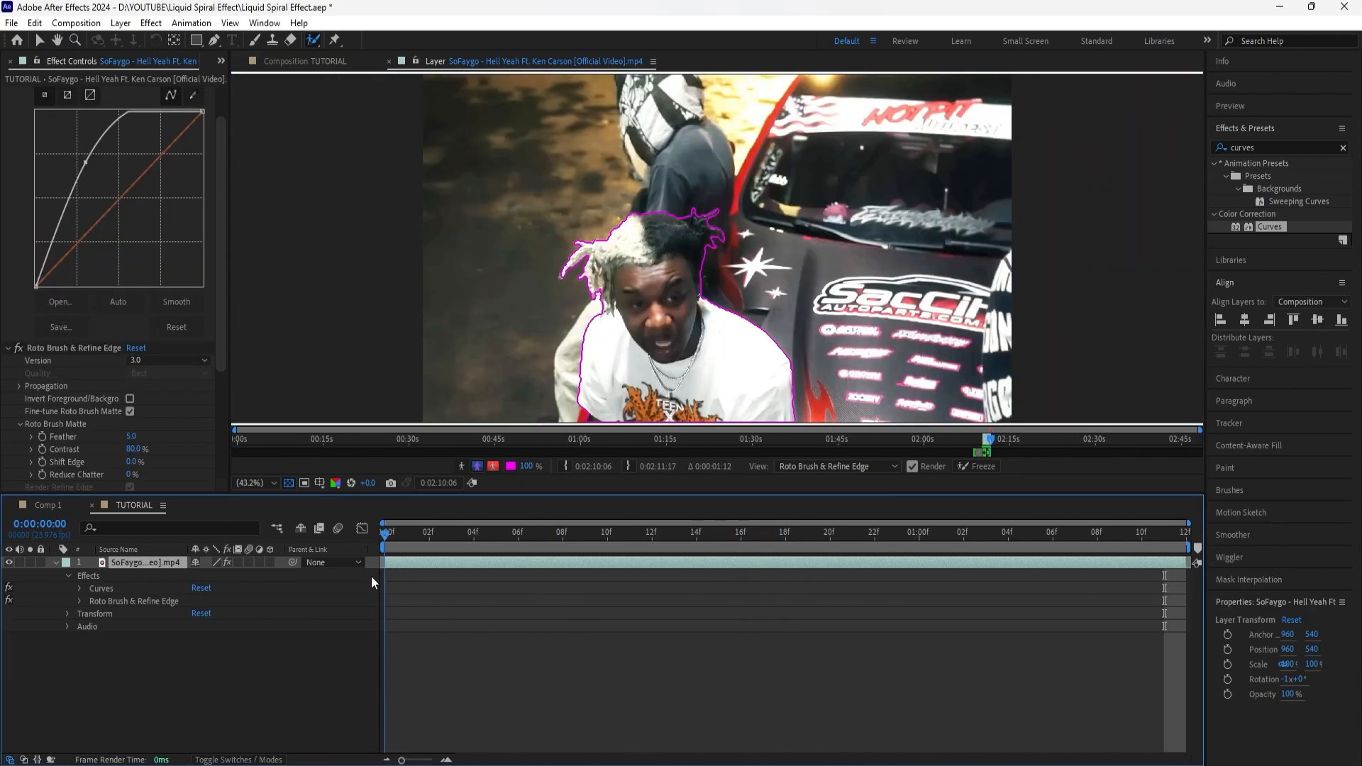
left_click_drag(404, 565, 947, 550)
key("Home")
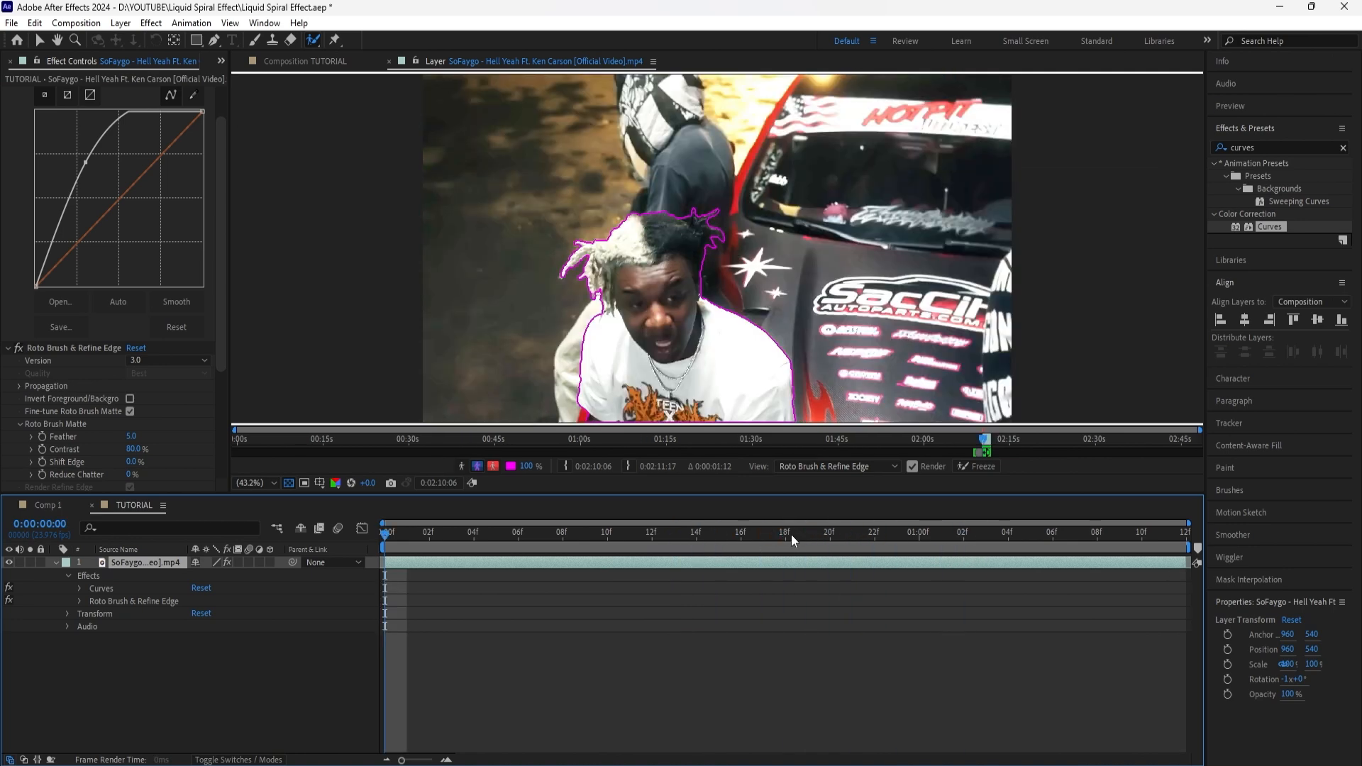
left_click(990, 470)
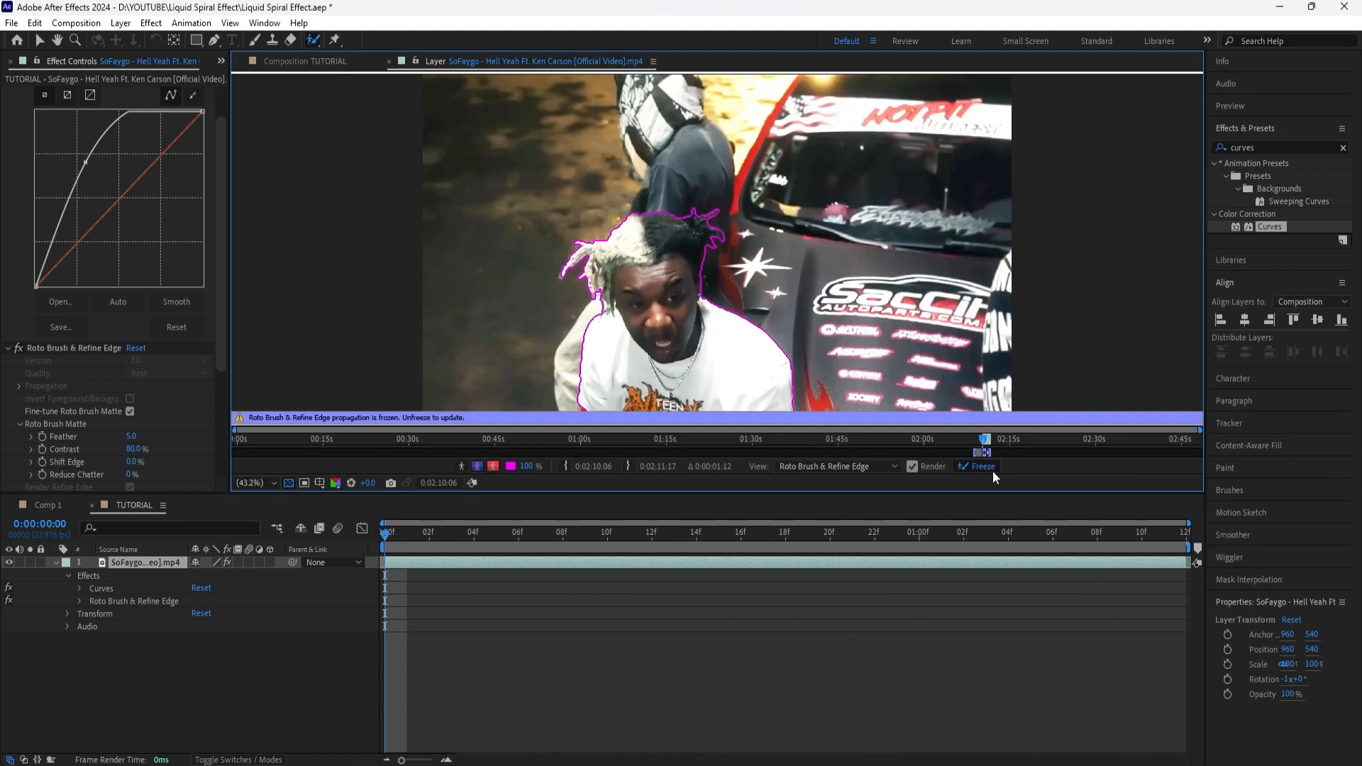
Step: Return to the TUTORIAL composition and remove the Curves effect from the footage layer
left_click(312, 63)
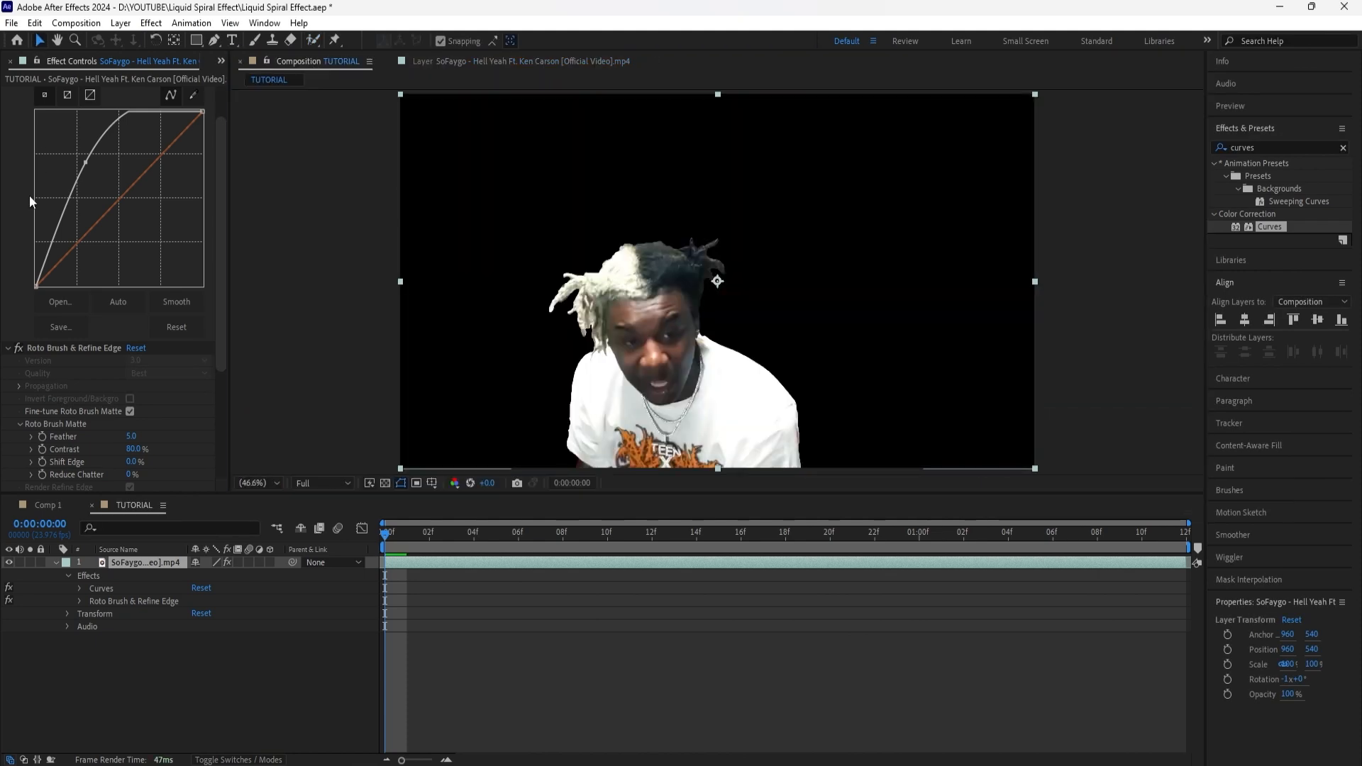
scroll(14, 220, "up", 2)
left_click(59, 95)
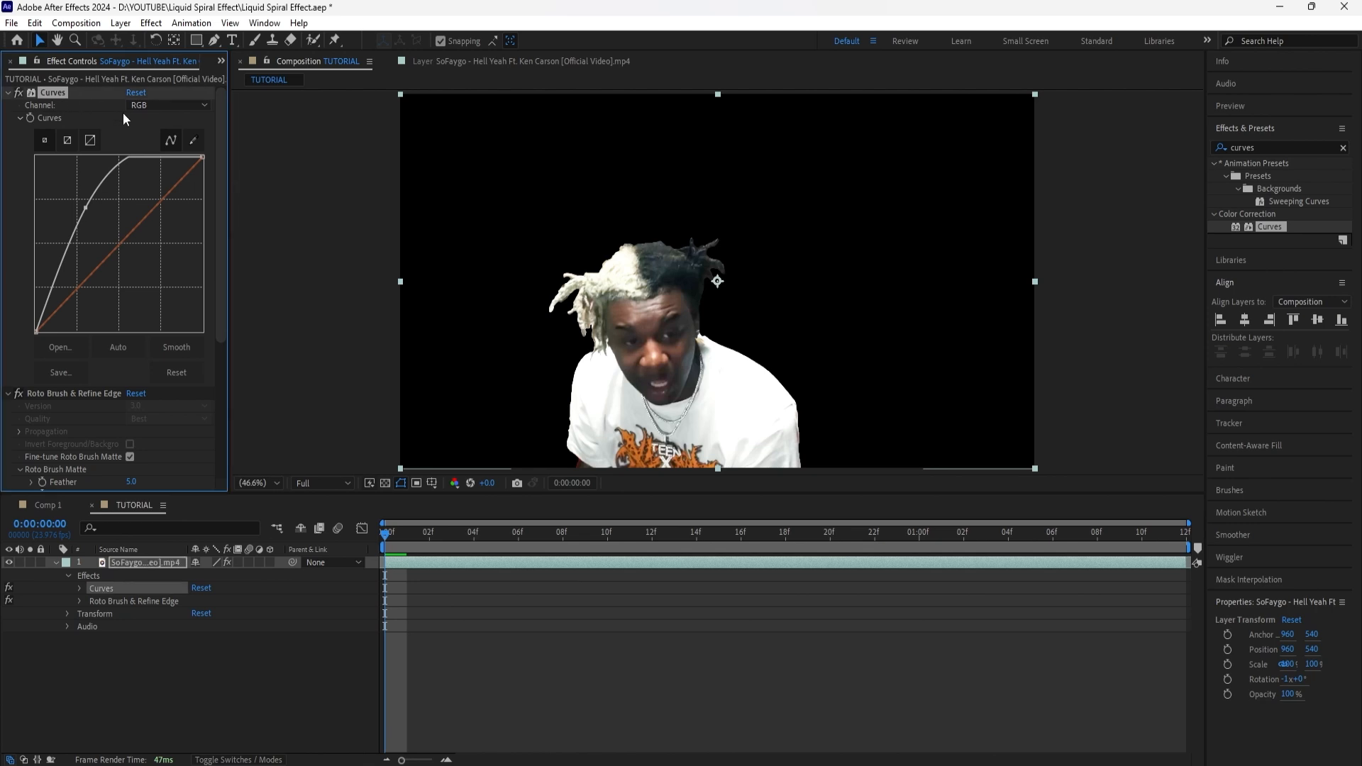
key("Delete")
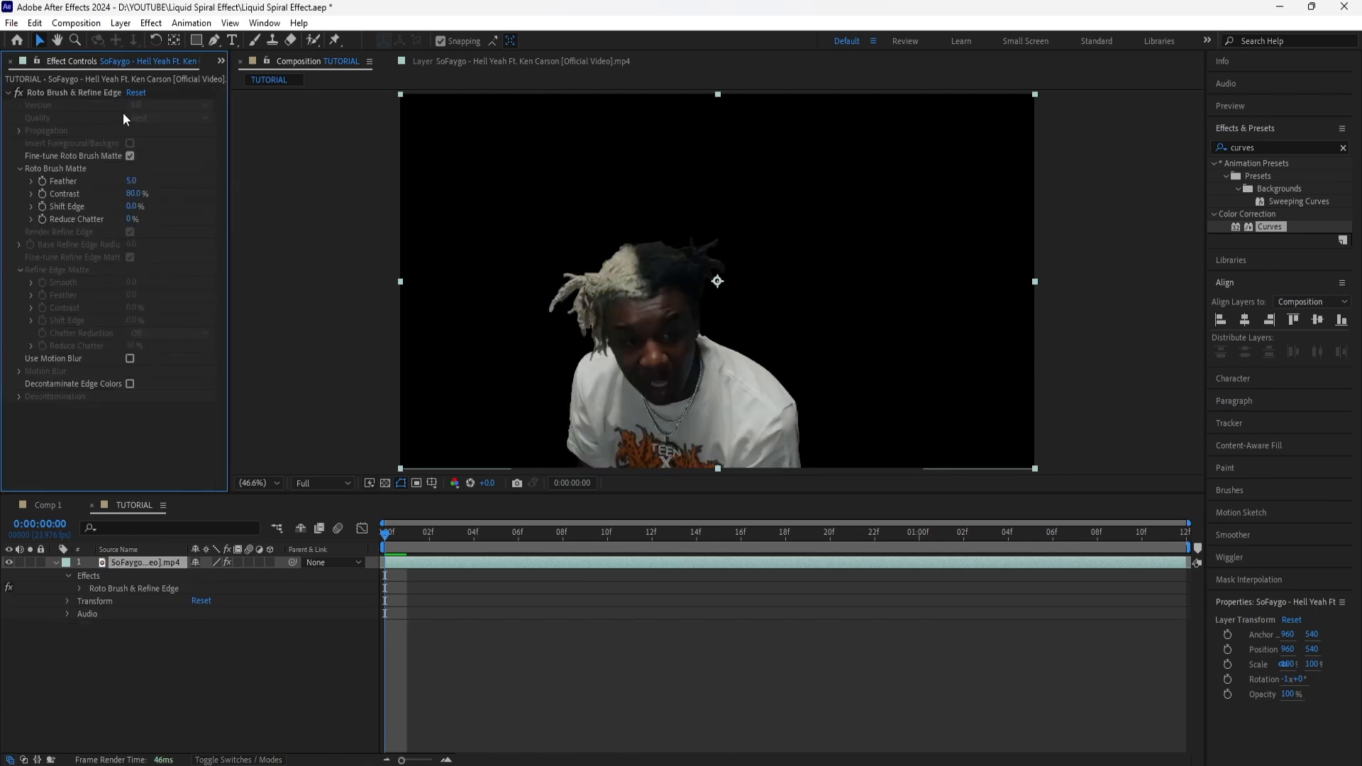
Step: Check the cutout over the transparency grid and set the Roto Brush matte's Feather to 10 and Shift Edge to -60%
left_click(274, 666)
left_click(385, 482)
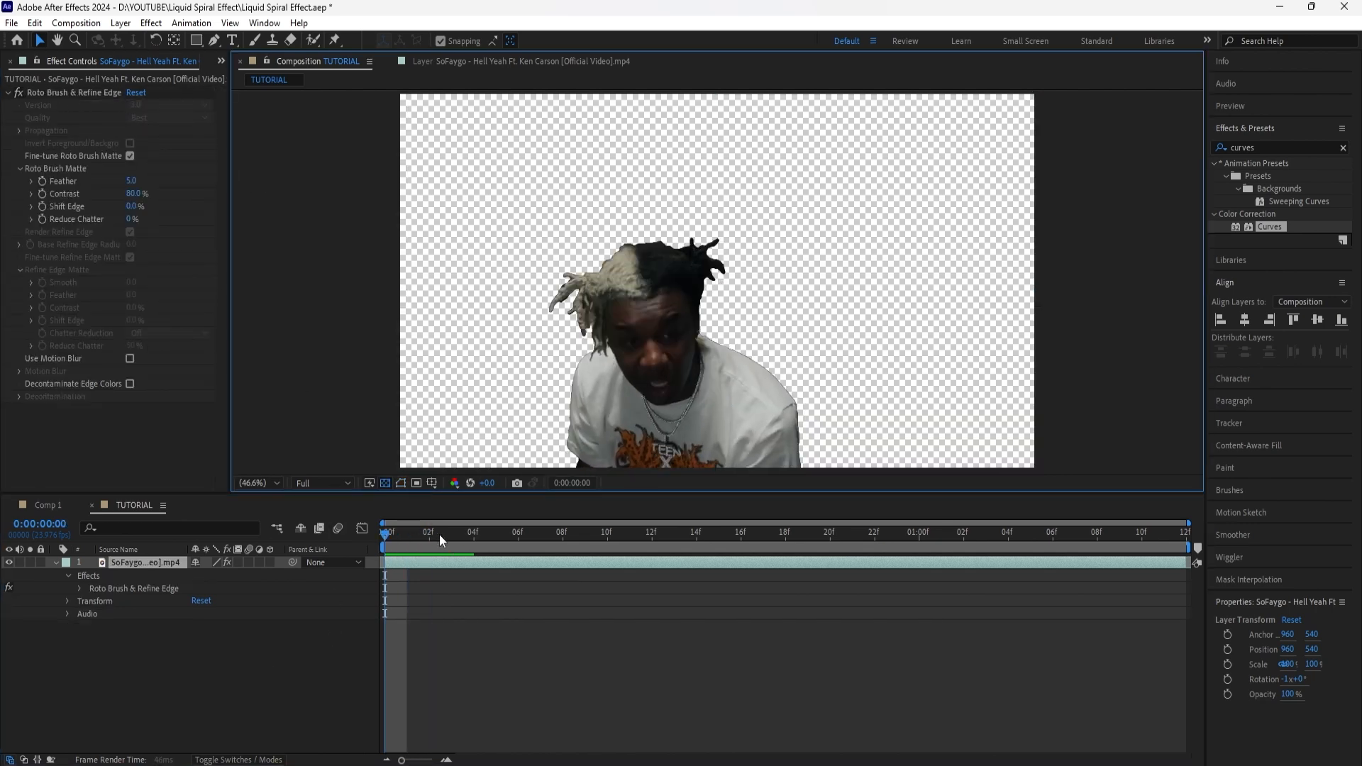
key("space")
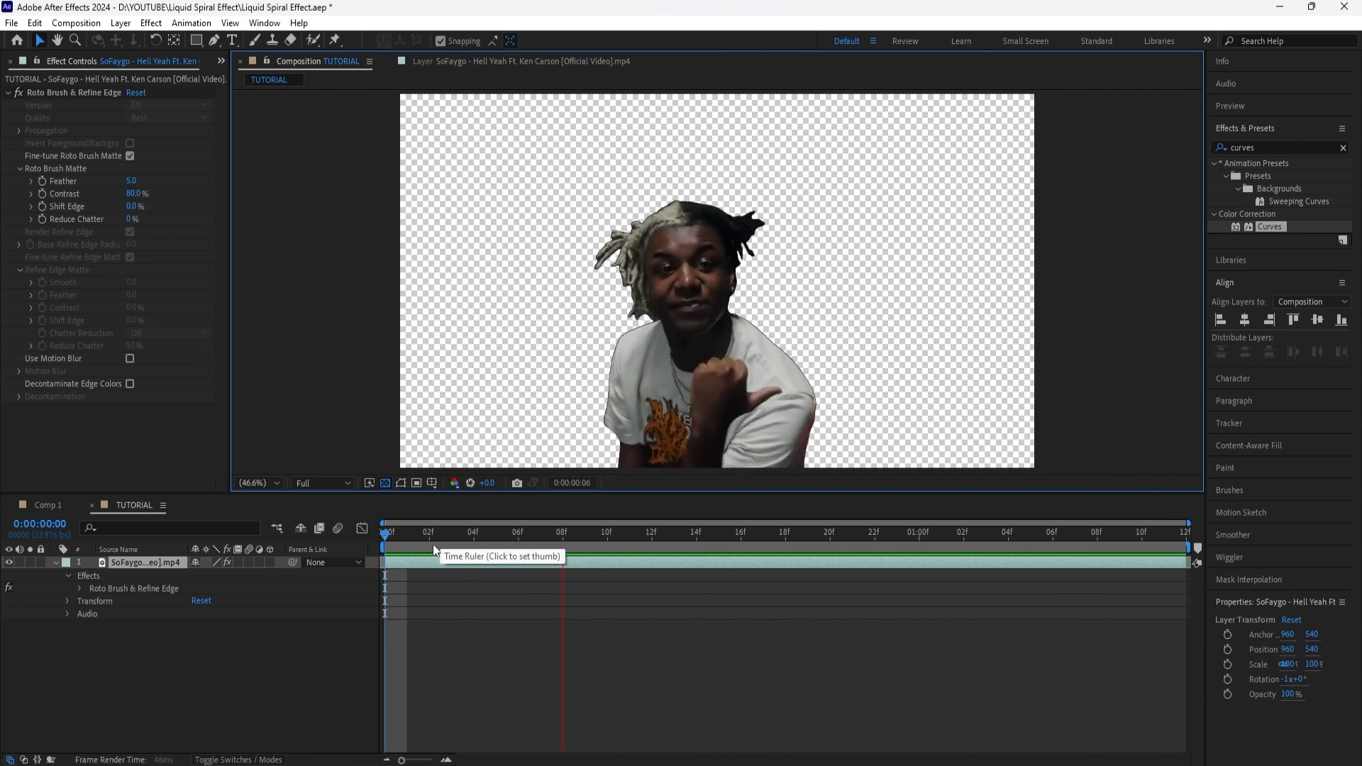
left_click(55, 562)
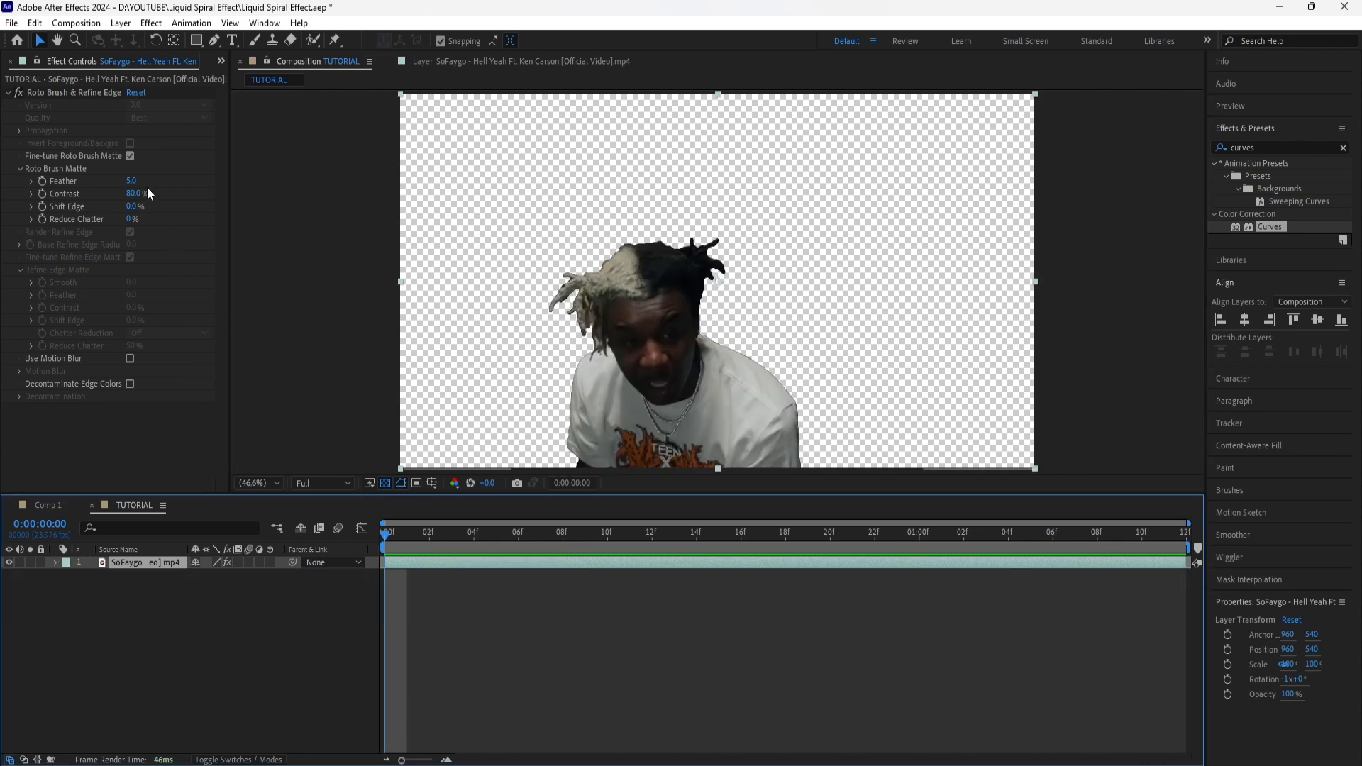
mouse_move(136, 187)
left_mouse_down()
mouse_move(162, 172)
mouse_move(134, 210)
mouse_move(103, 218)
left_mouse_up()
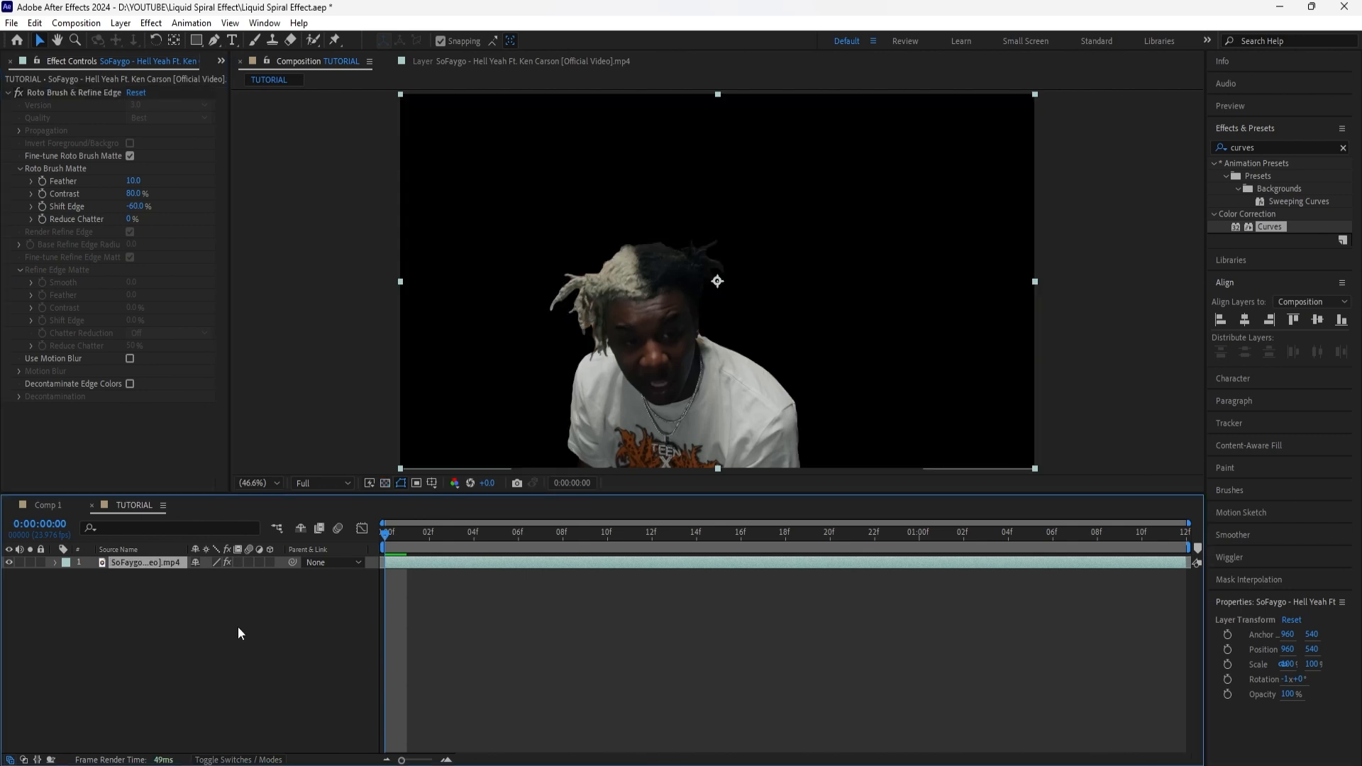
Step: Name the cutout layer KEN and duplicate it twice
key("ctrl+d")
key("ctrl+d")
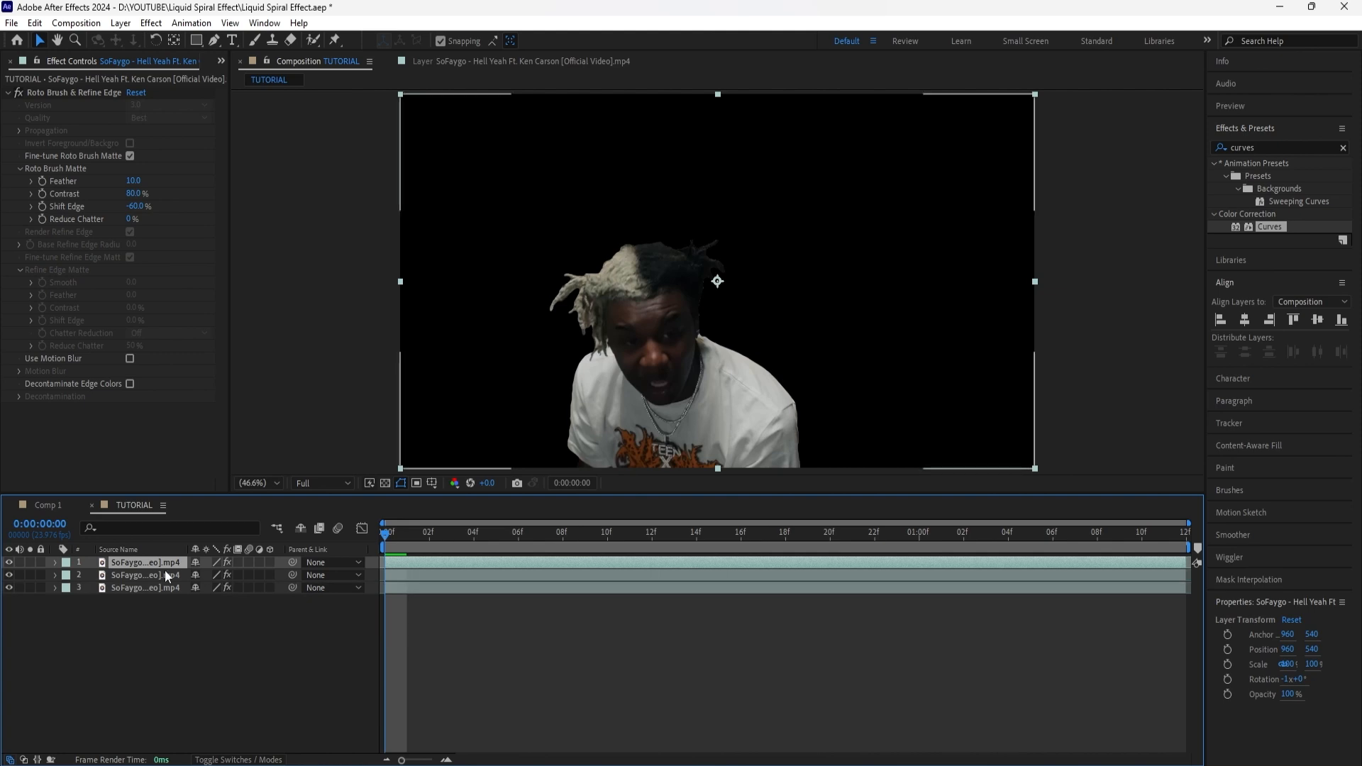
left_click(165, 571, "ctrl")
left_click_drag(165, 562, 181, 603)
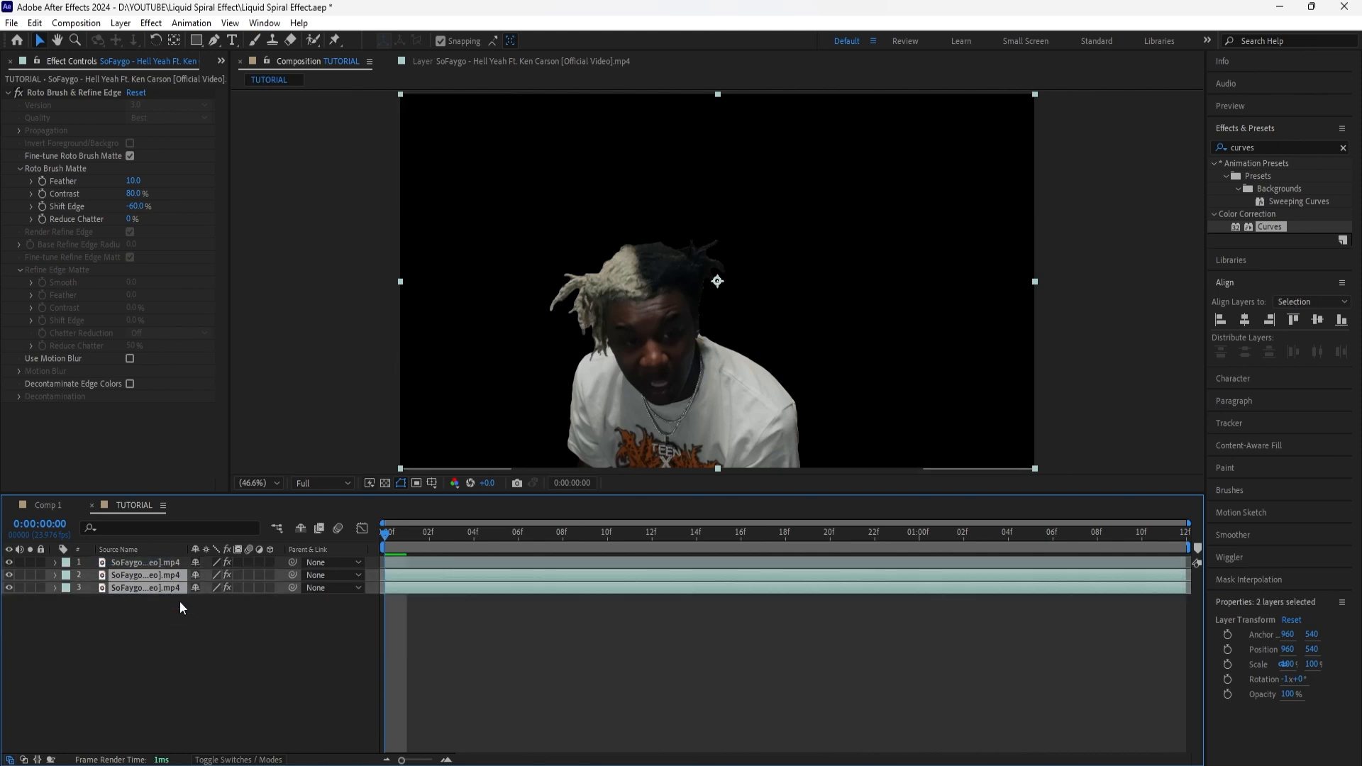
left_click(133, 550)
Step: Rename the middle layer KEN 2
right_click(136, 575)
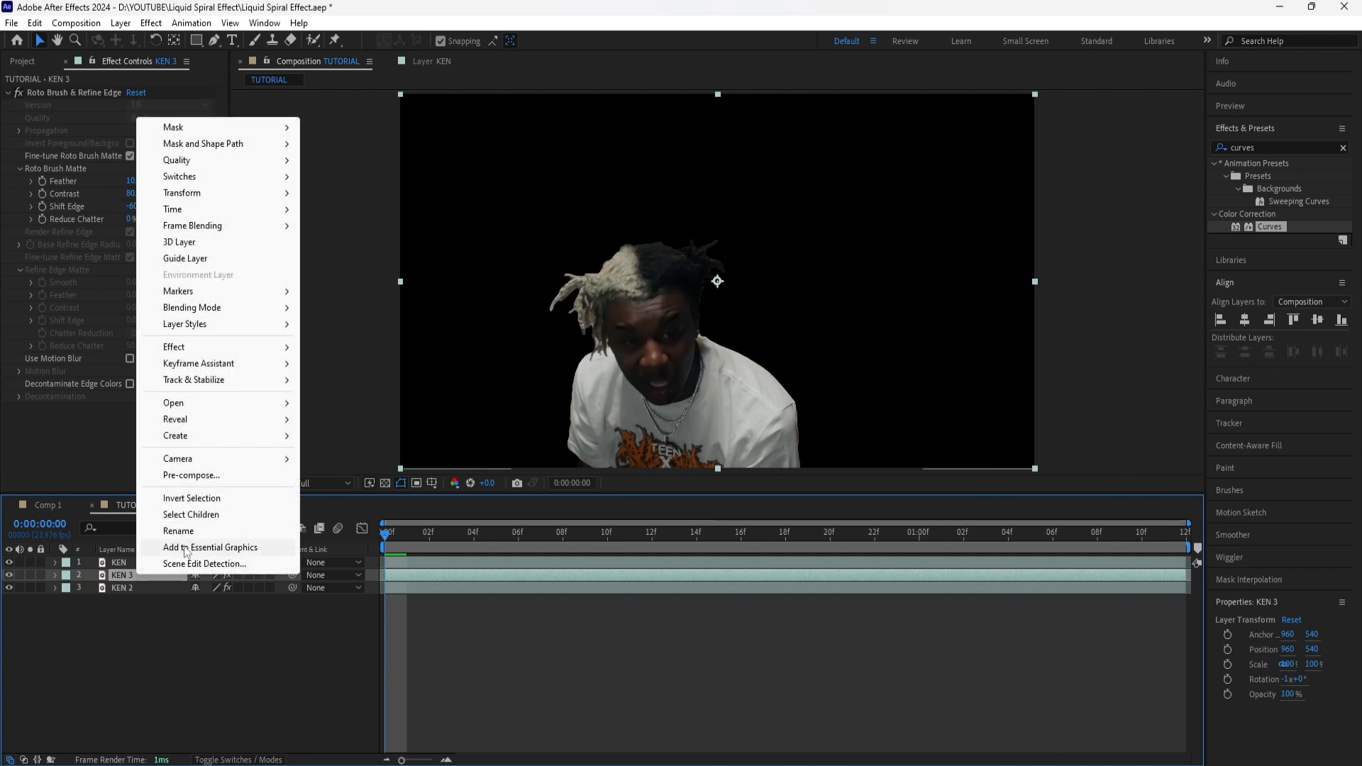
left_click(178, 536)
left_click(154, 571)
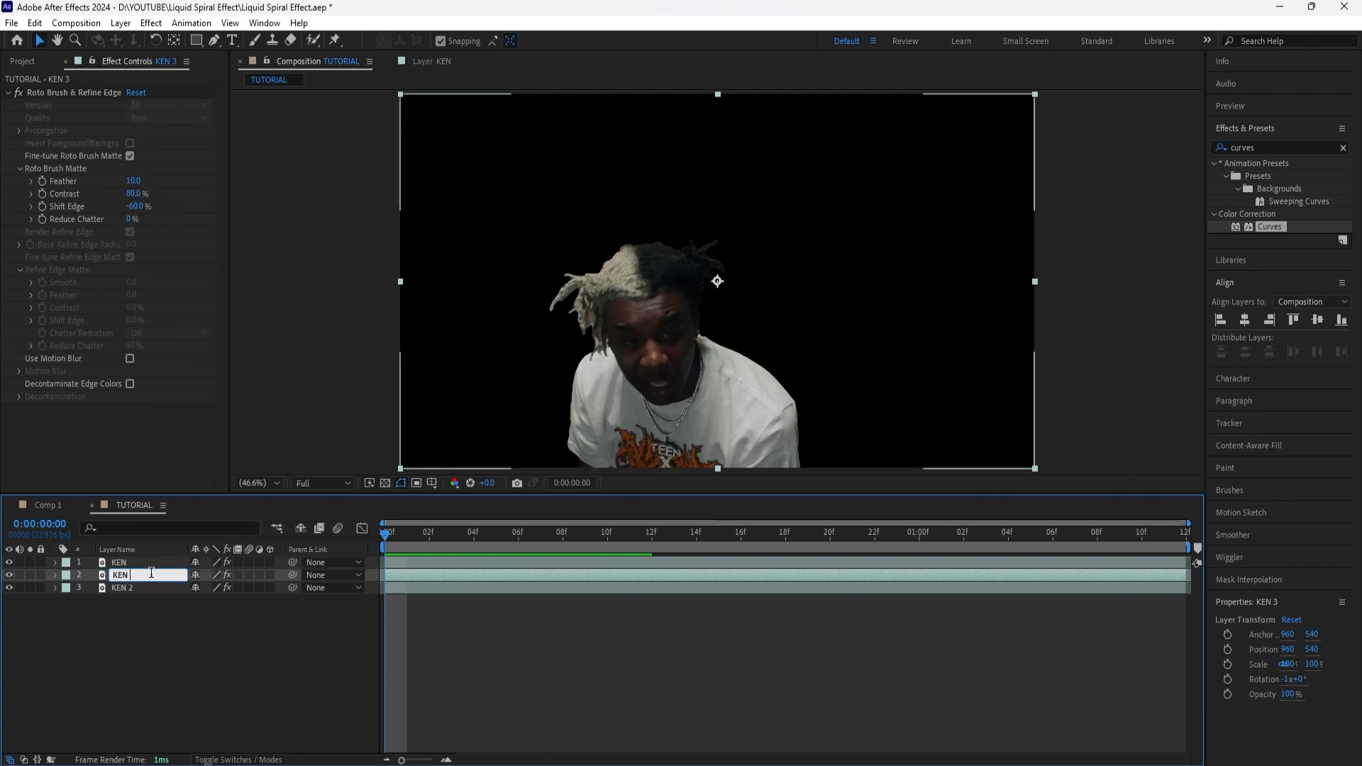
key("BackSpace")
type("2")
key("Return")
Step: Rename the bottom layer KEN BG and remove its Roto Brush & Refine Edge effect
right_click(135, 589)
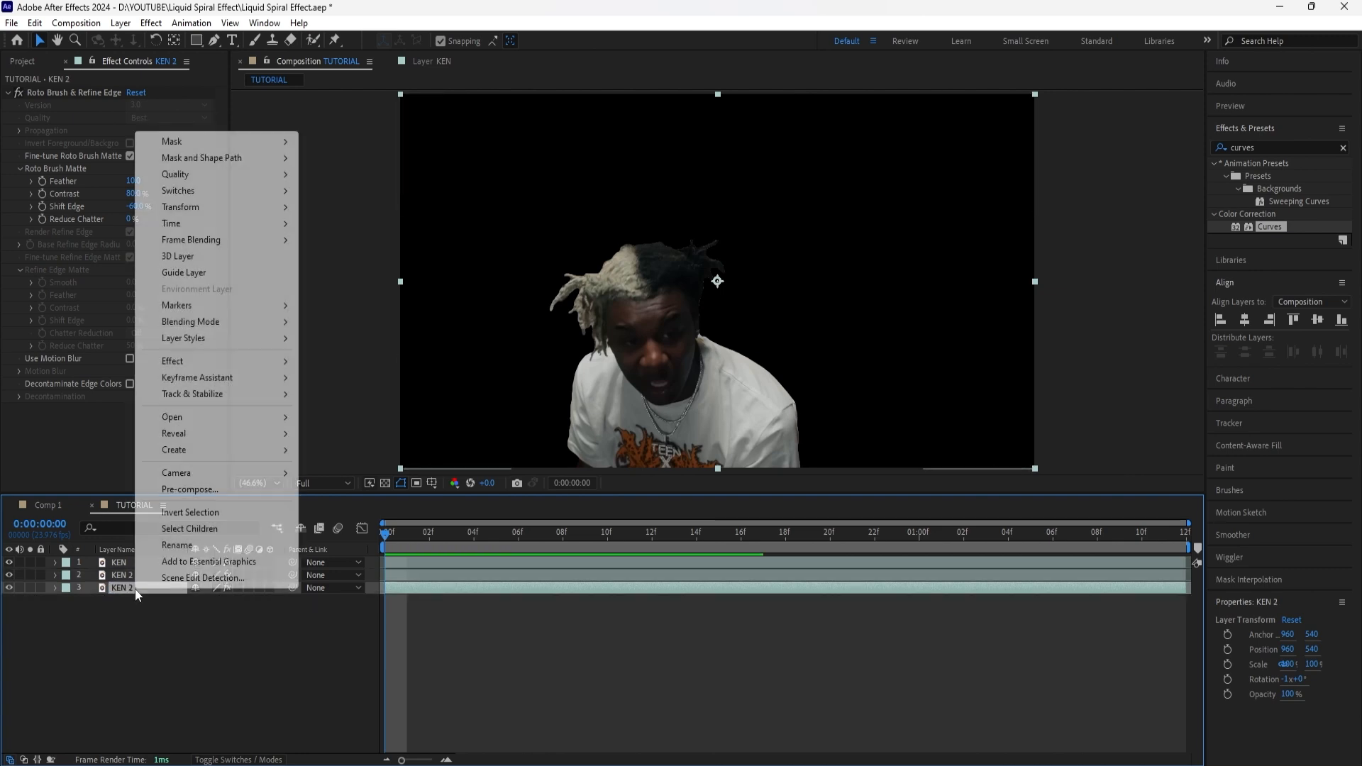
left_click(181, 545)
left_click(148, 588)
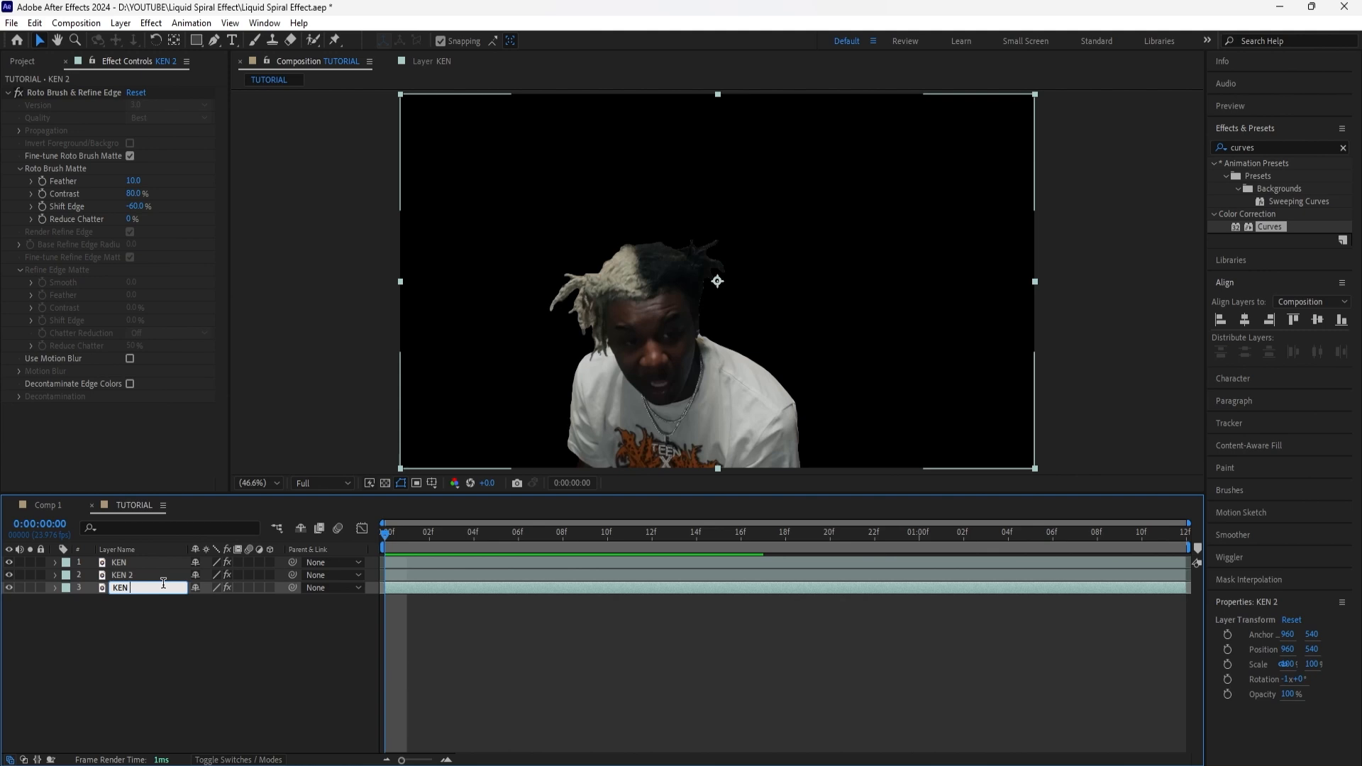
type("BG")
key("Return")
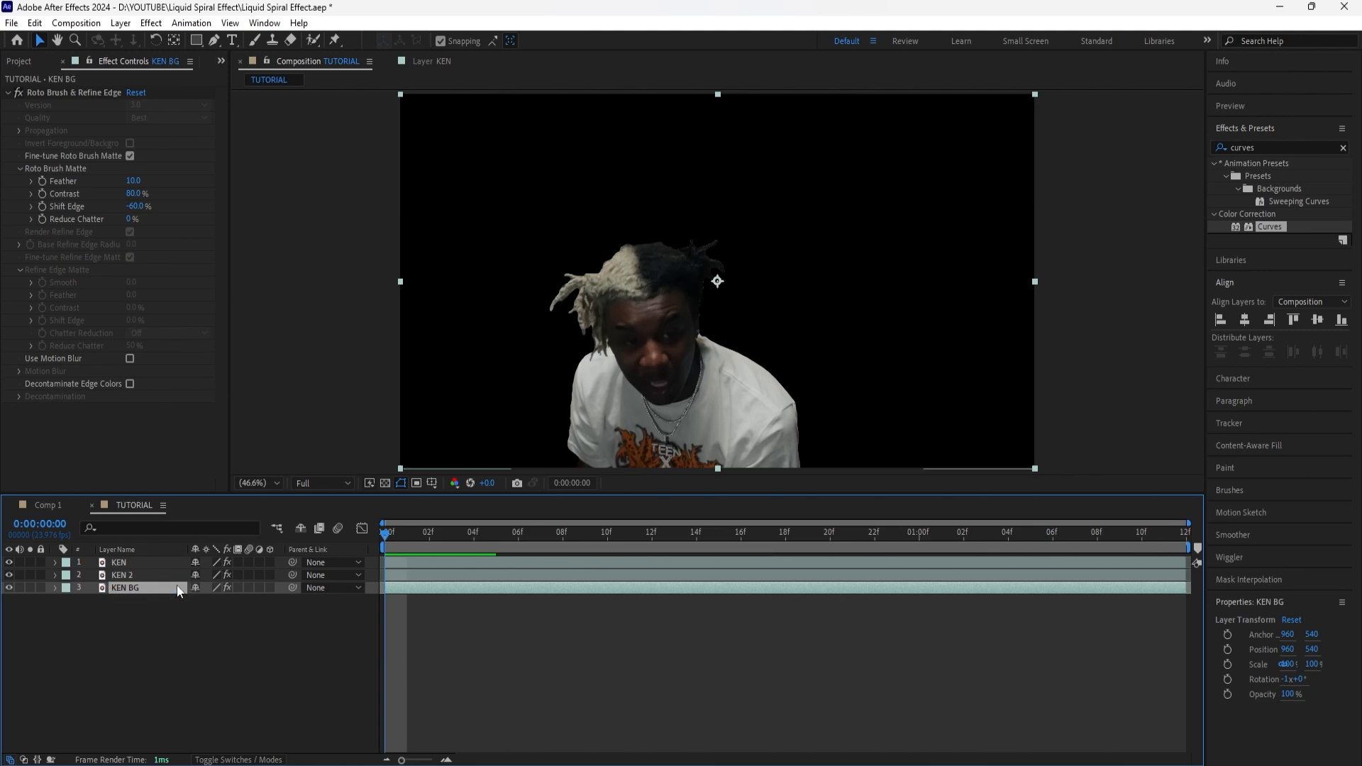
left_click(66, 92)
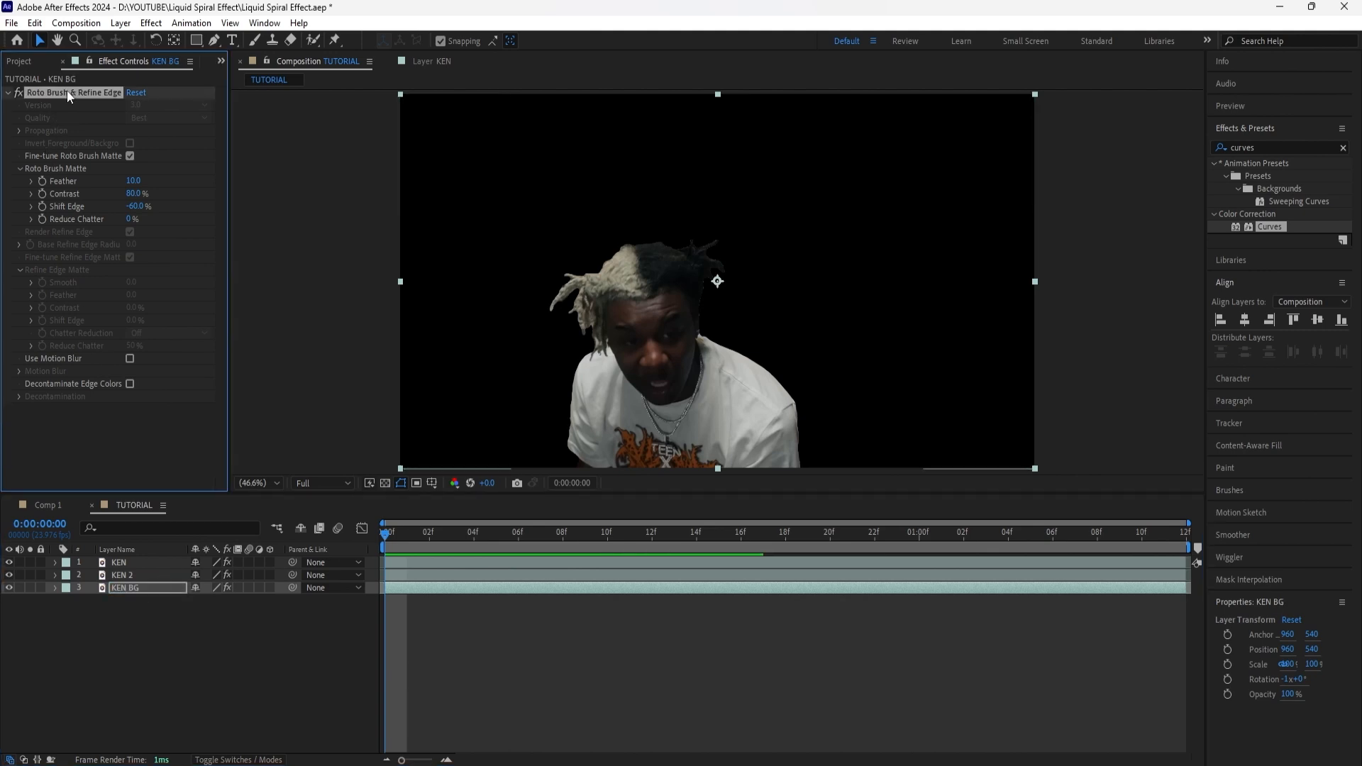
key("Delete")
Step: Apply the Tritone effect to the KEN 2 layer with yellow midtones and check it with the KEN layer temporarily hidden
left_click(119, 562)
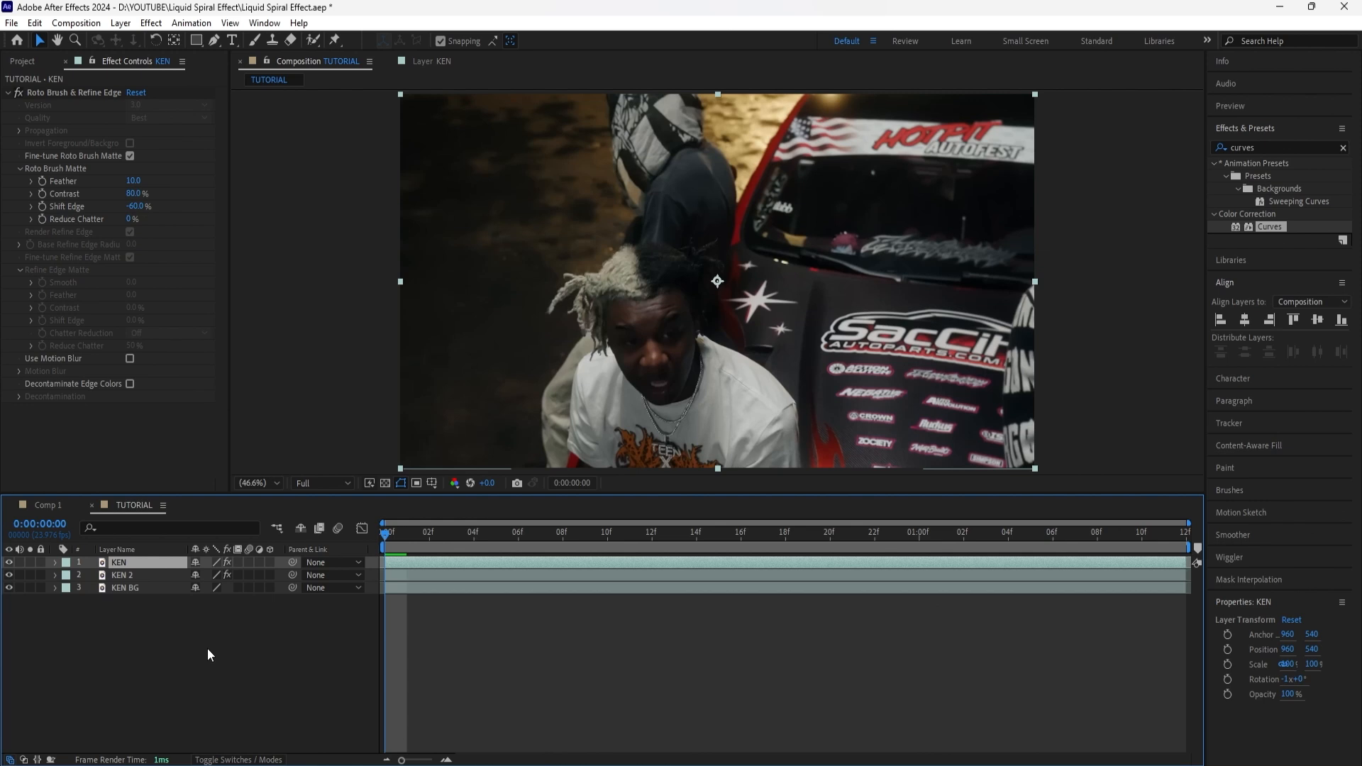
left_click(140, 576)
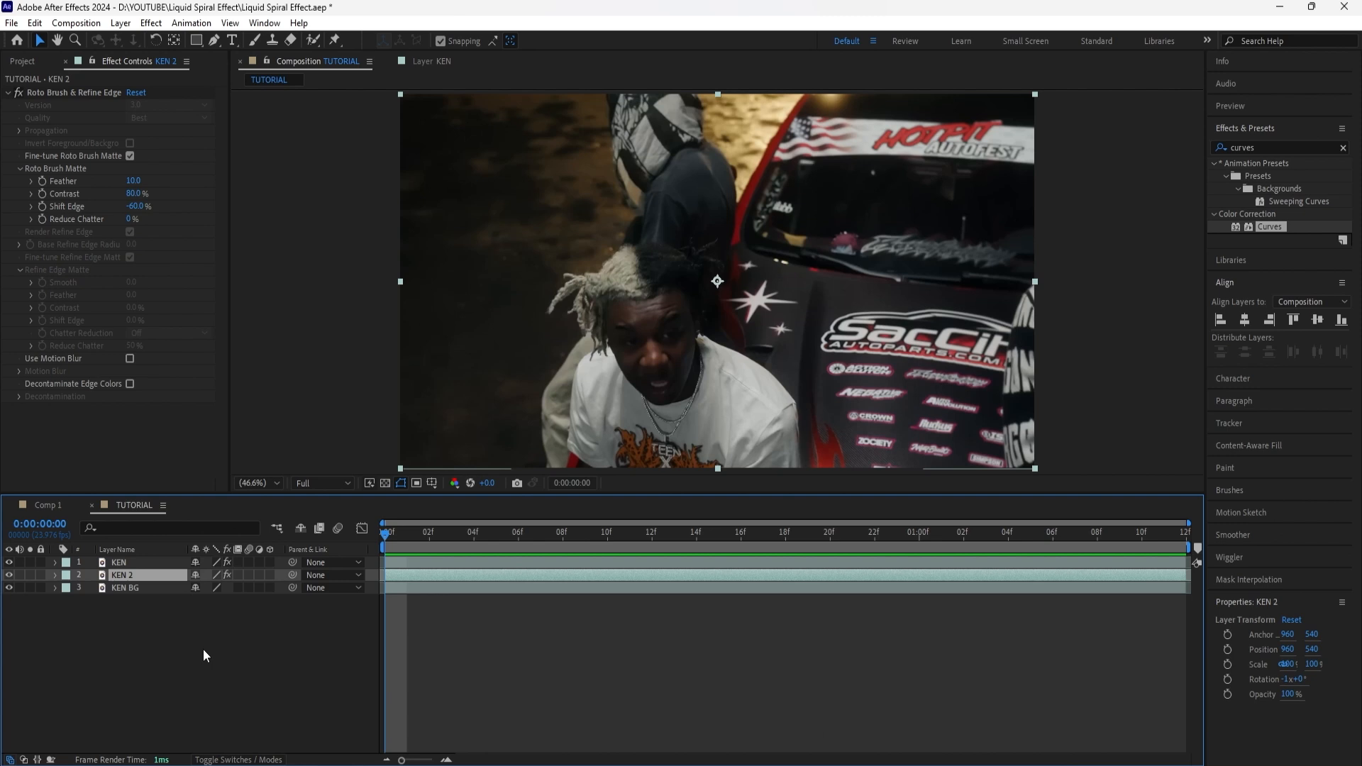
left_click(1343, 147)
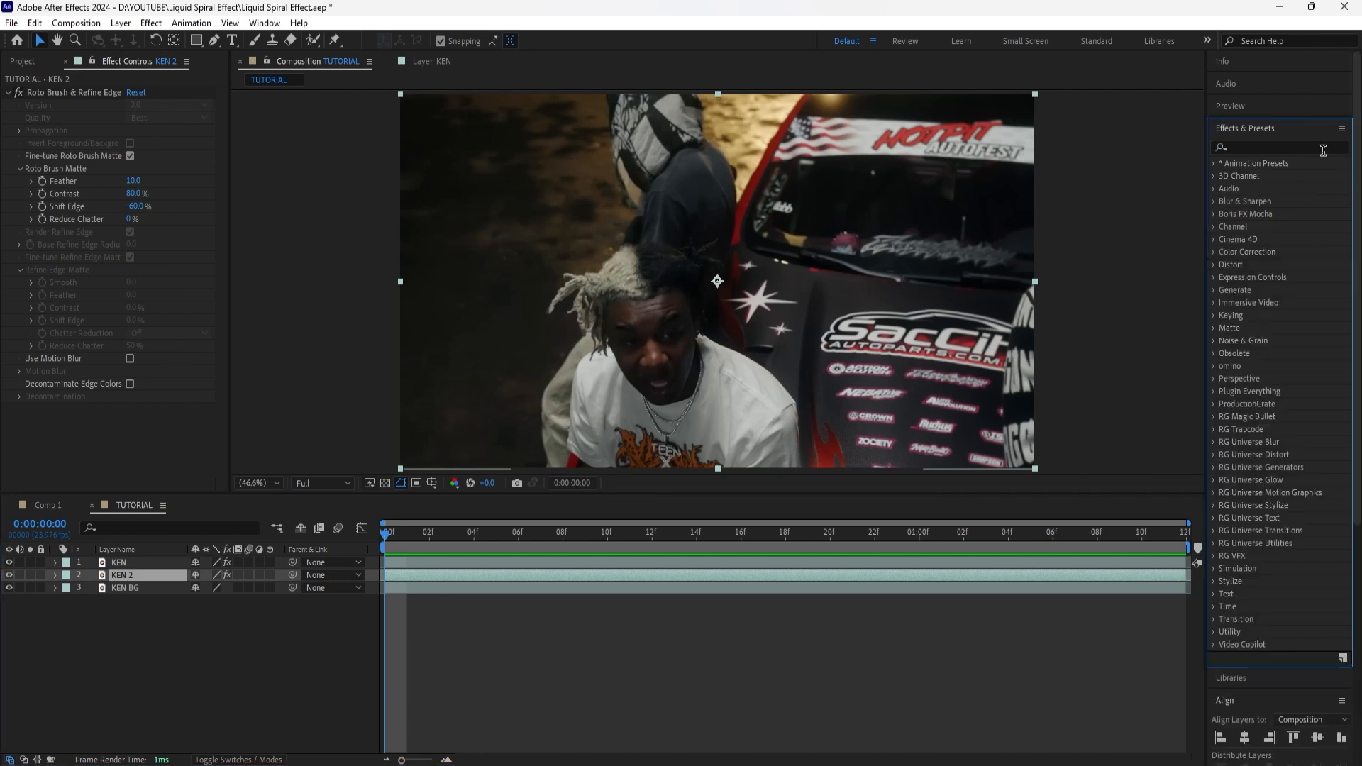
type("tritone")
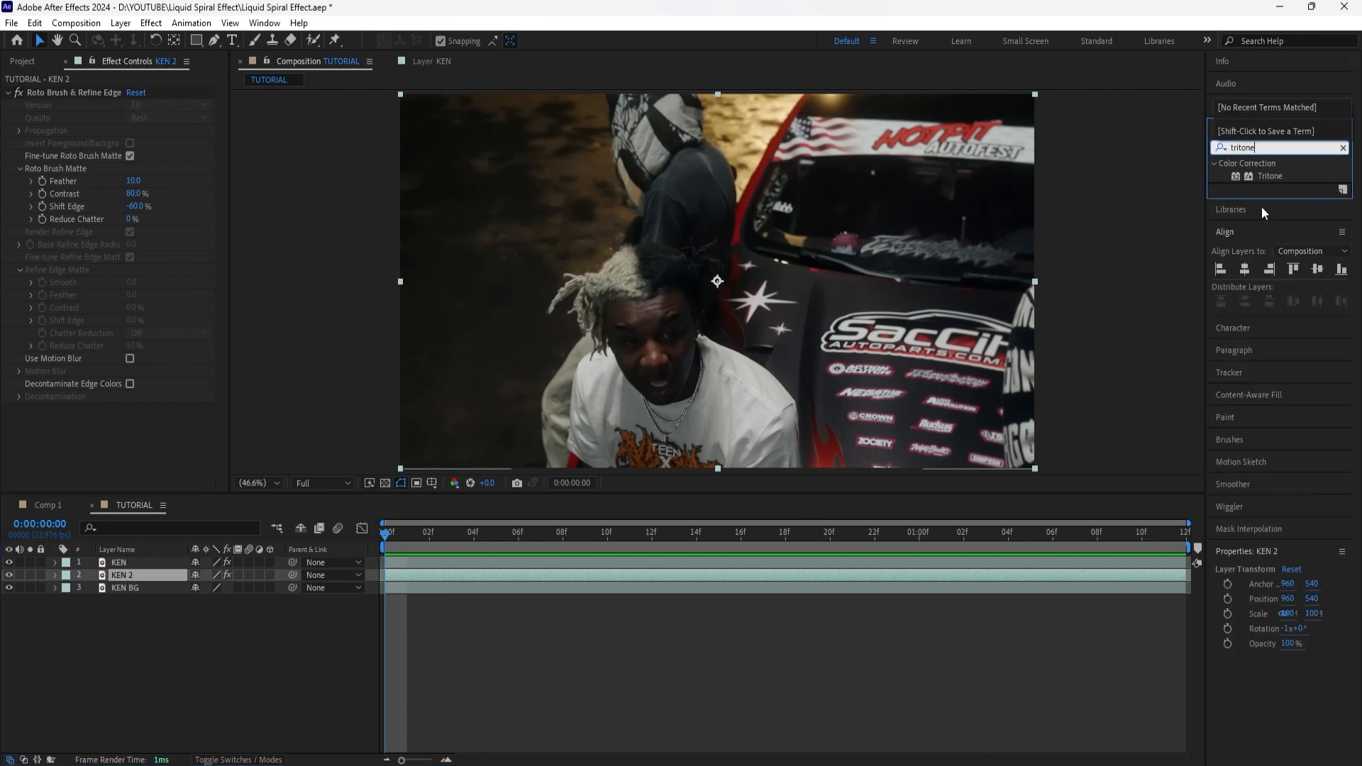
left_click_drag(1269, 176, 198, 334)
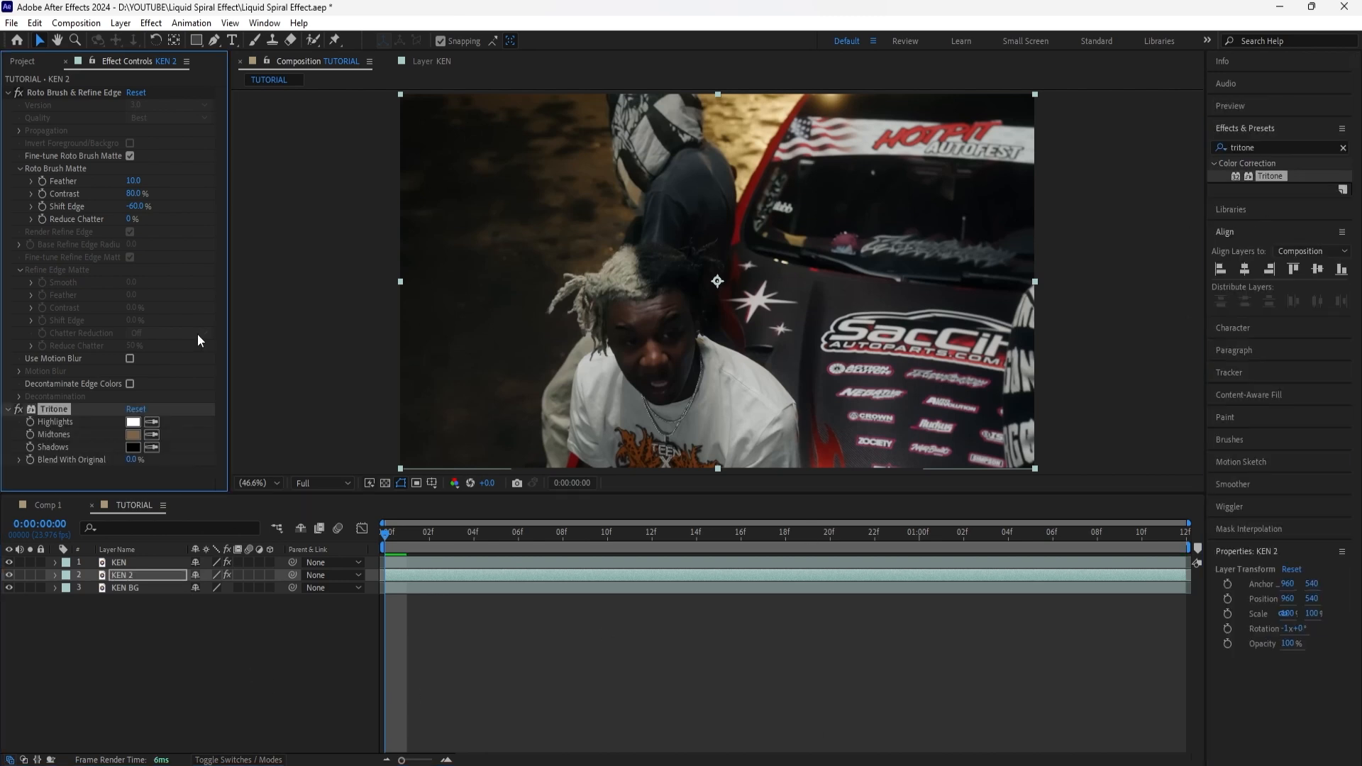
left_click(132, 434)
left_click(641, 583)
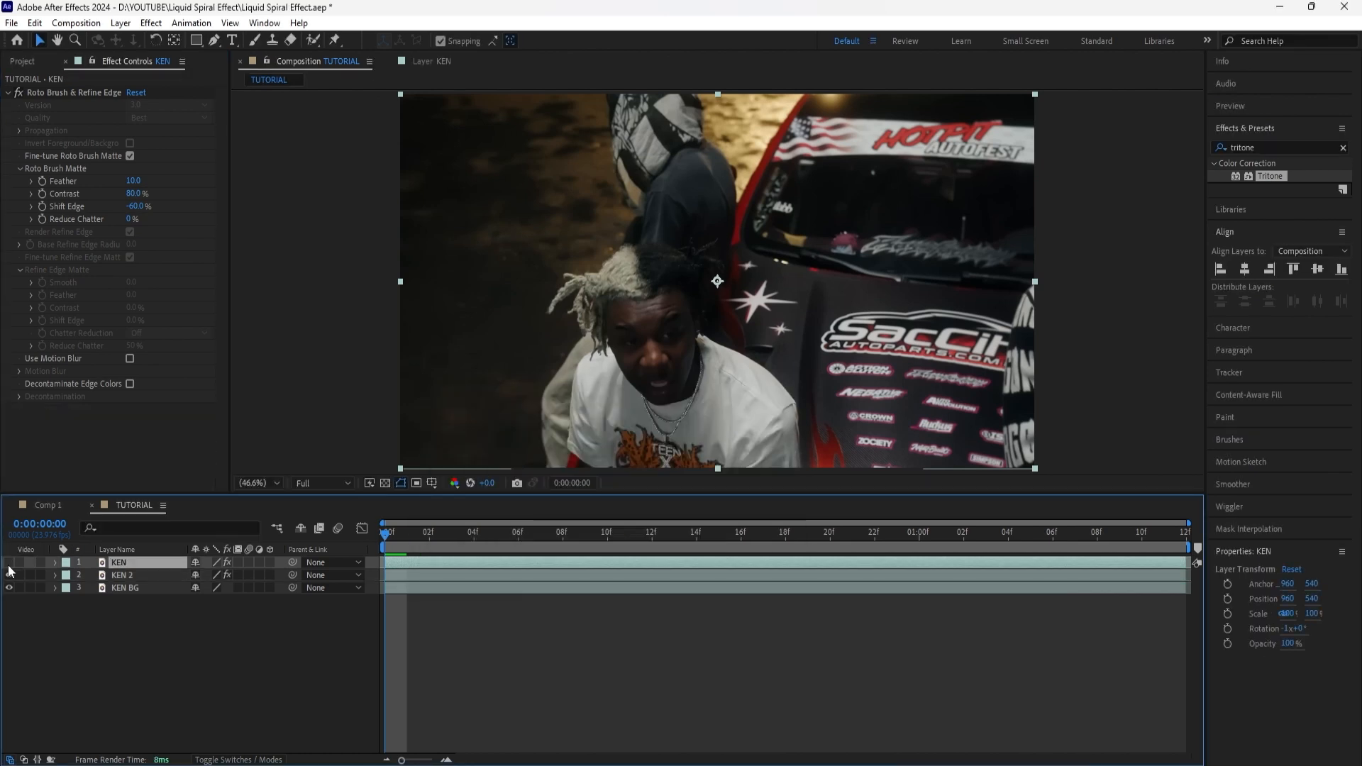
left_click(9, 565)
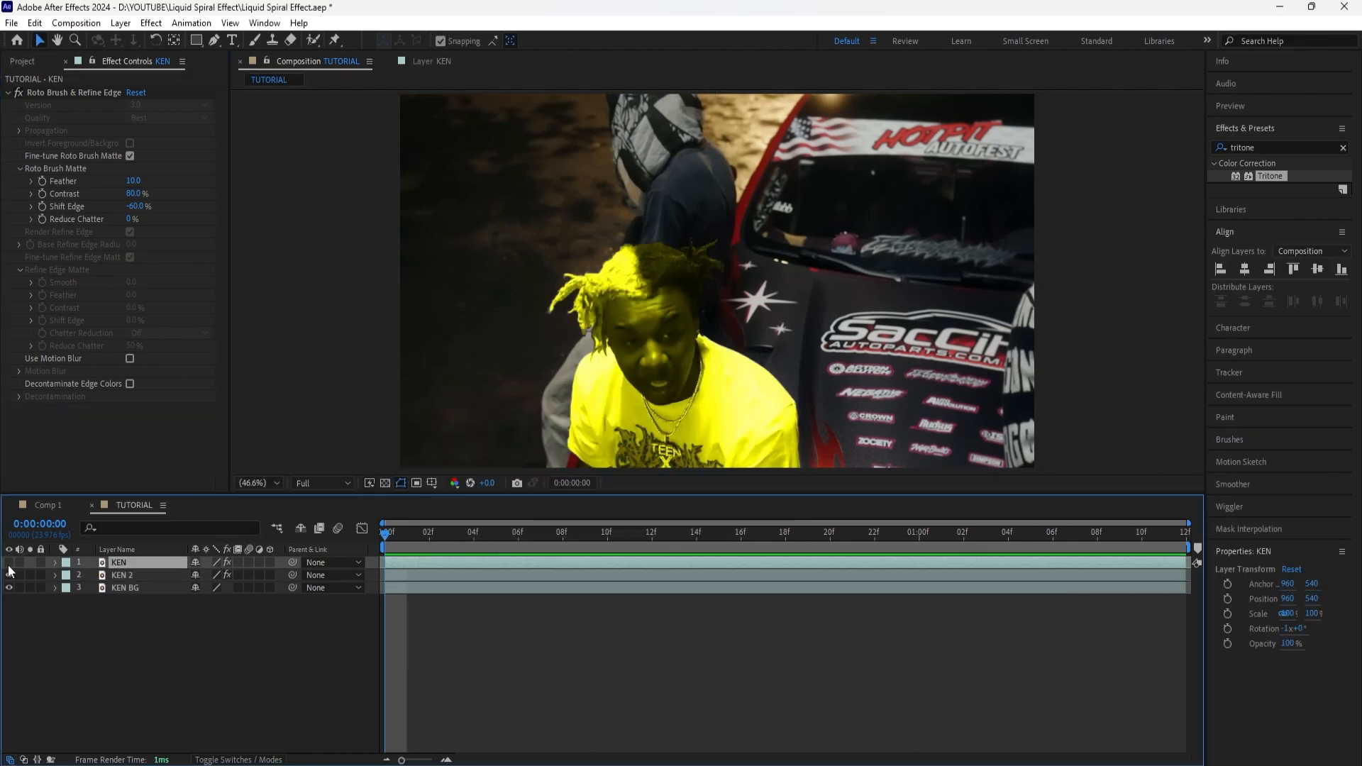
left_click(8, 562)
Step: Add Turbulent Displace to the KEN 2 layer and set its Displacement to Twist Smoother
left_click(122, 575)
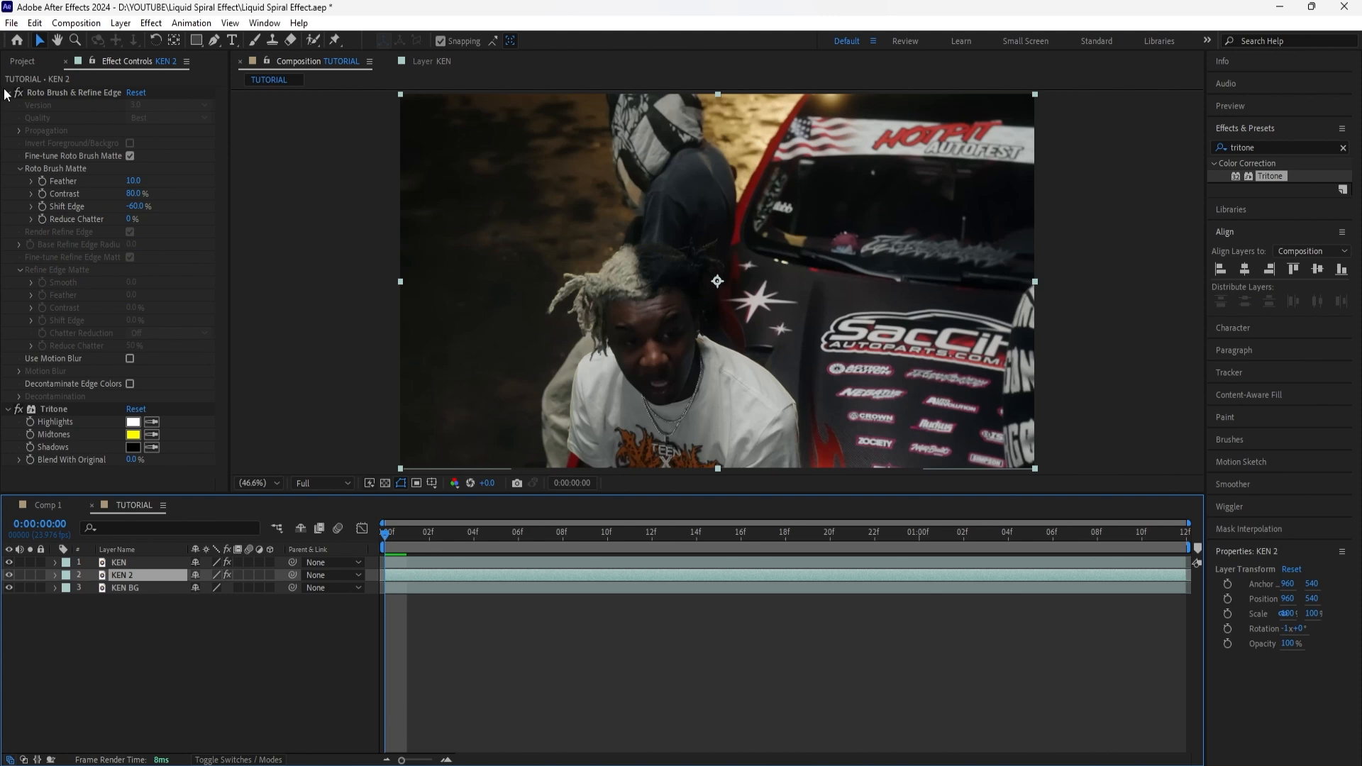
left_click(8, 92)
left_click(1343, 148)
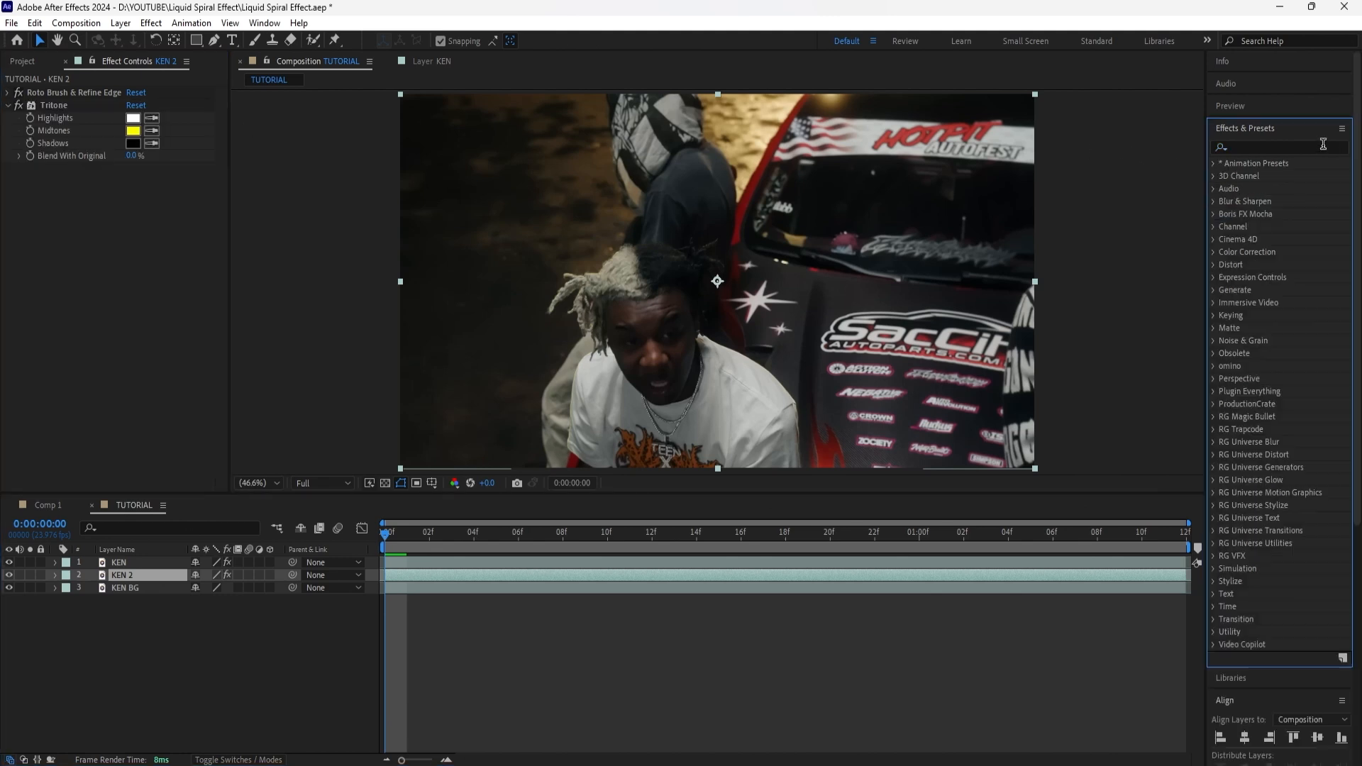
type("turb")
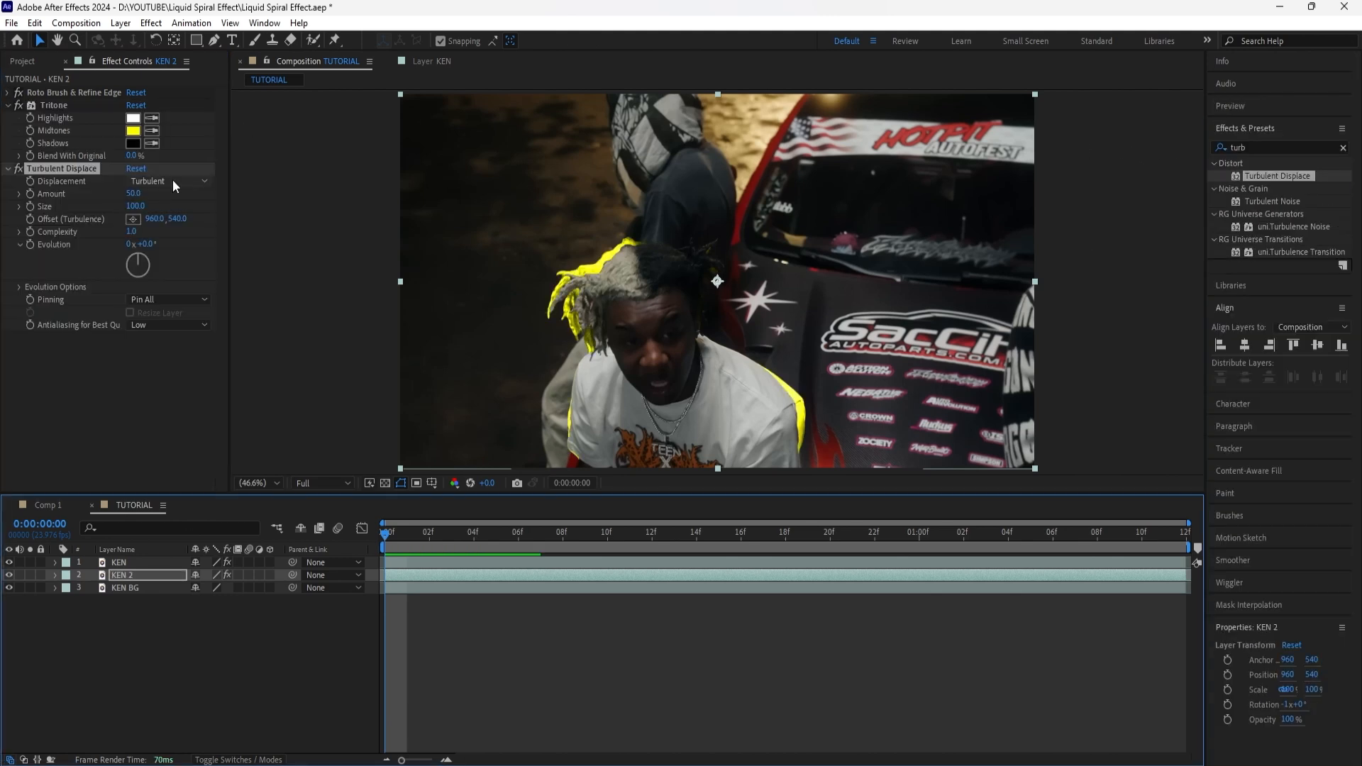
left_click(172, 181)
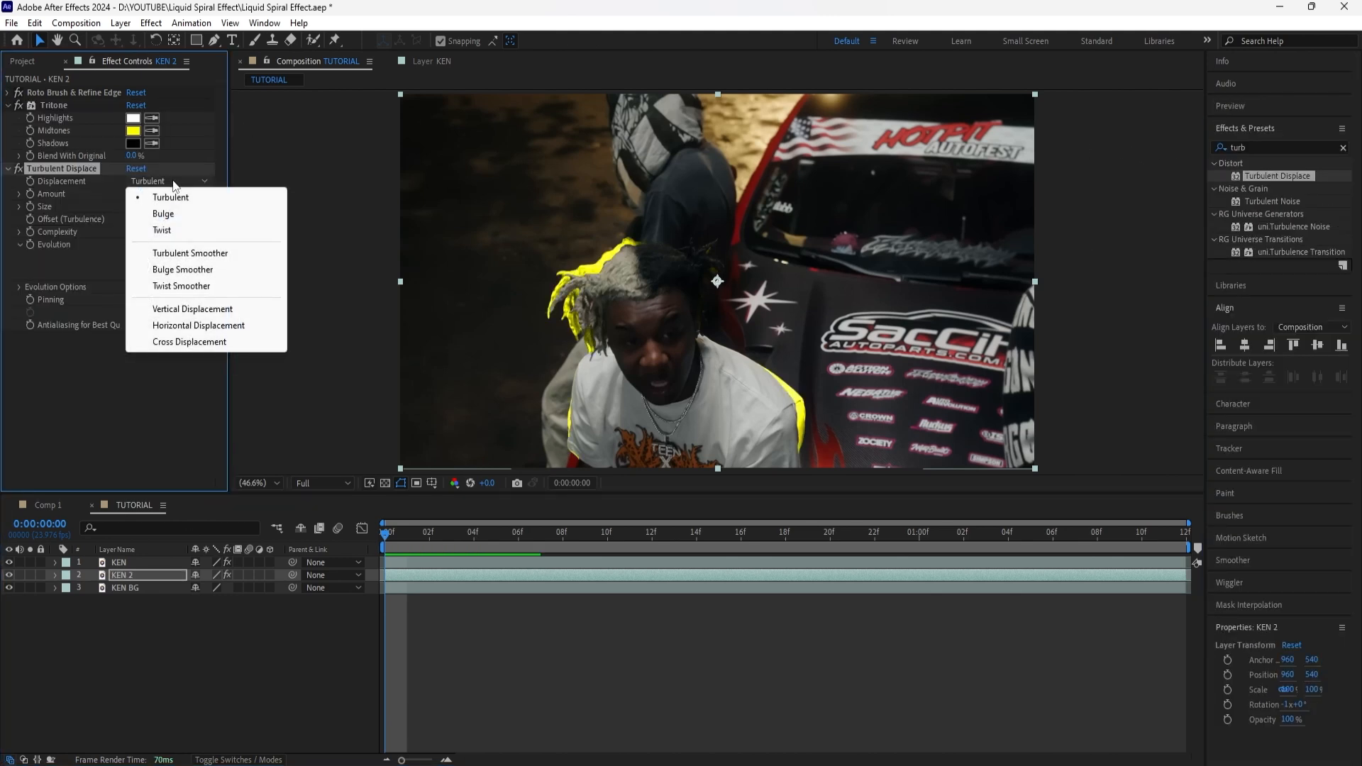
left_click(213, 286)
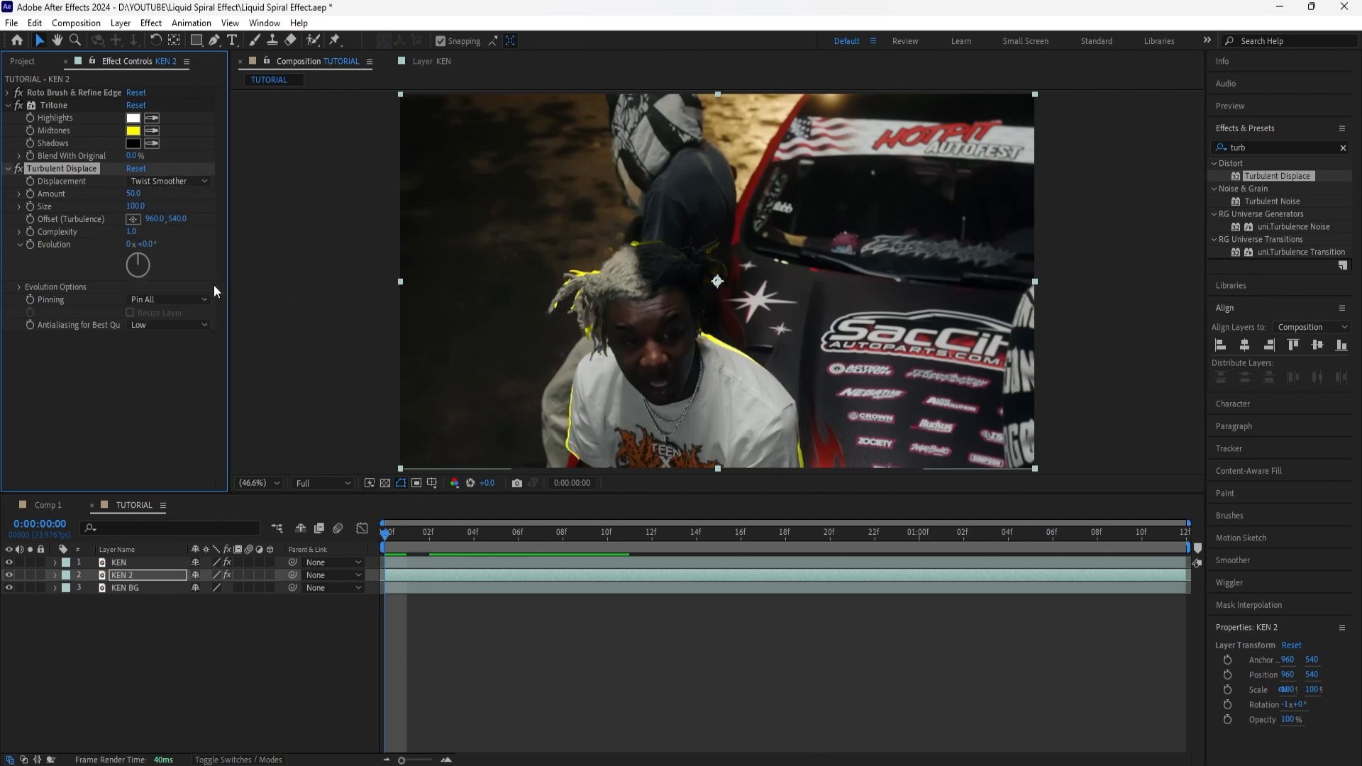
Step: Set Turbulent Displace's Amount to 0 and Size to 2 on KEN 2
left_click(134, 194)
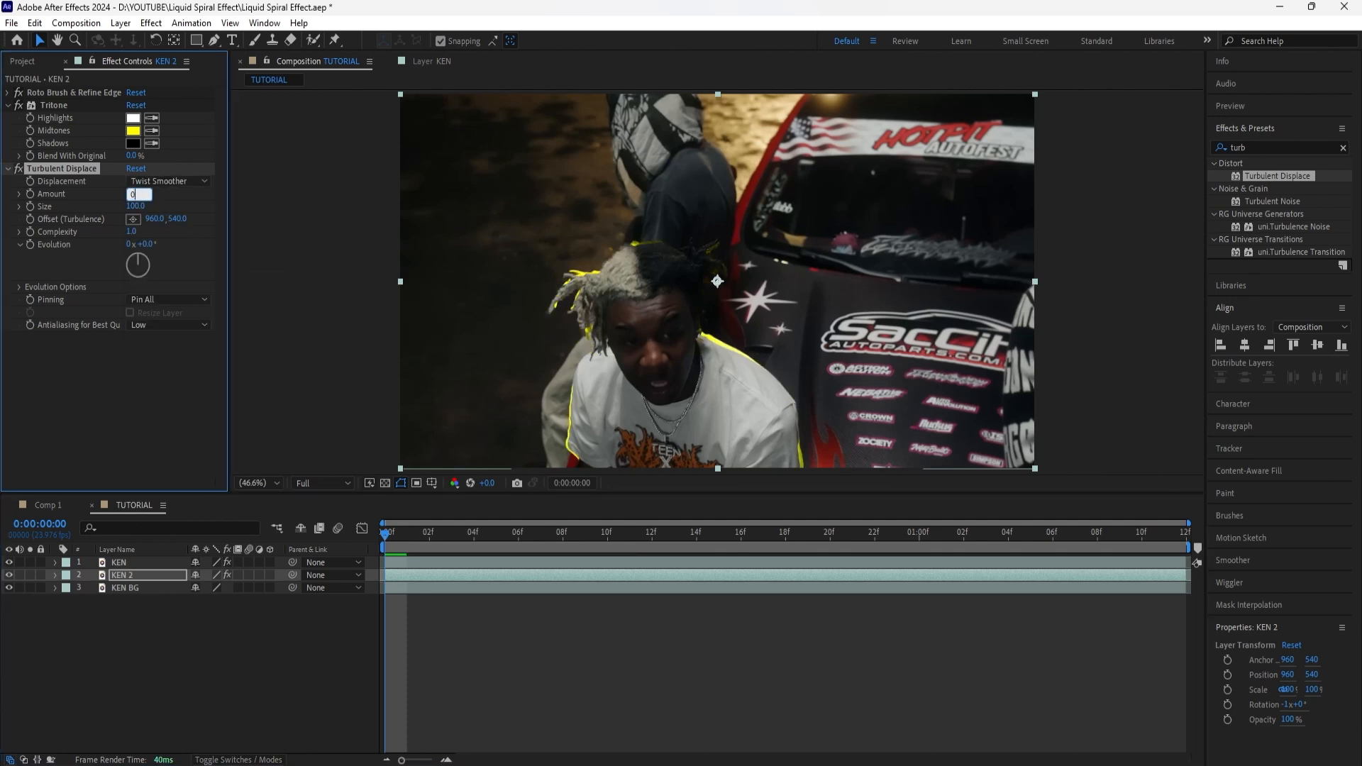
type("0")
left_click(134, 206)
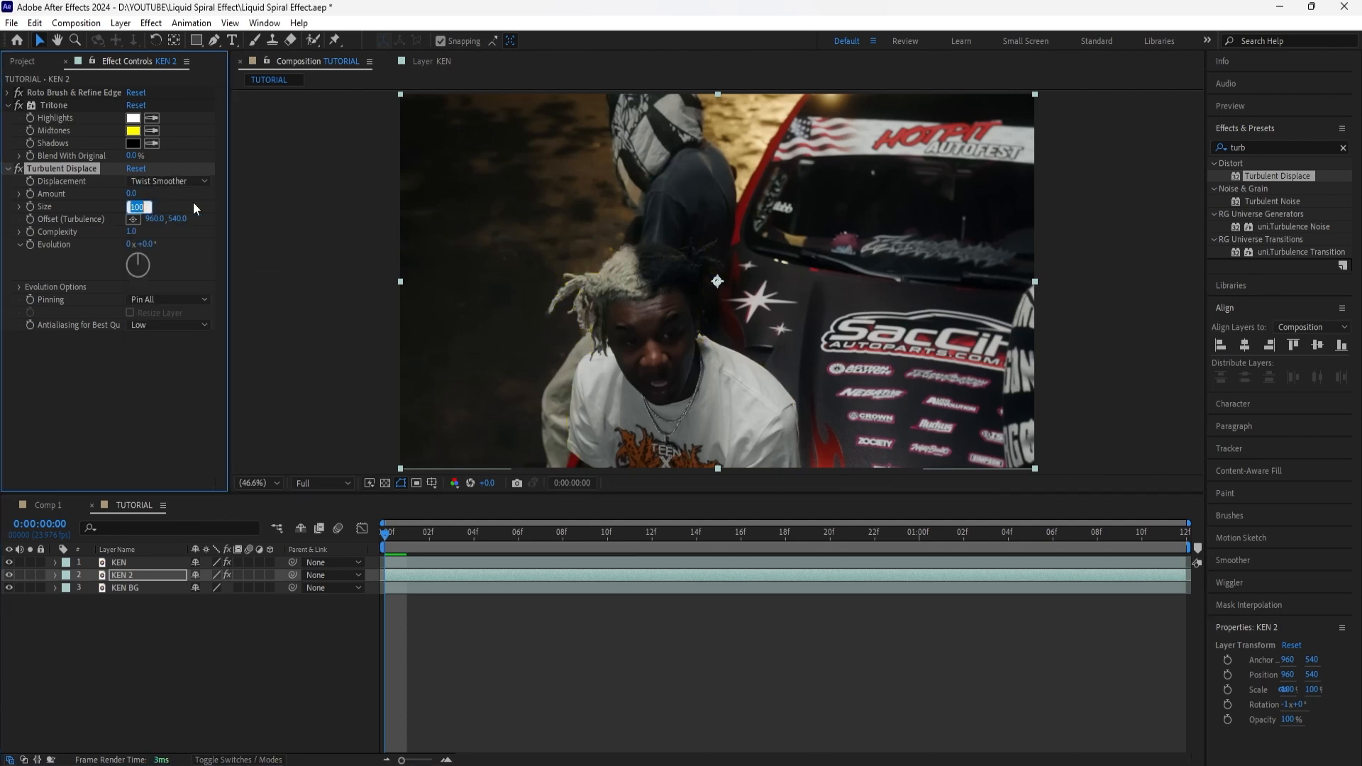
type("2")
key("Return")
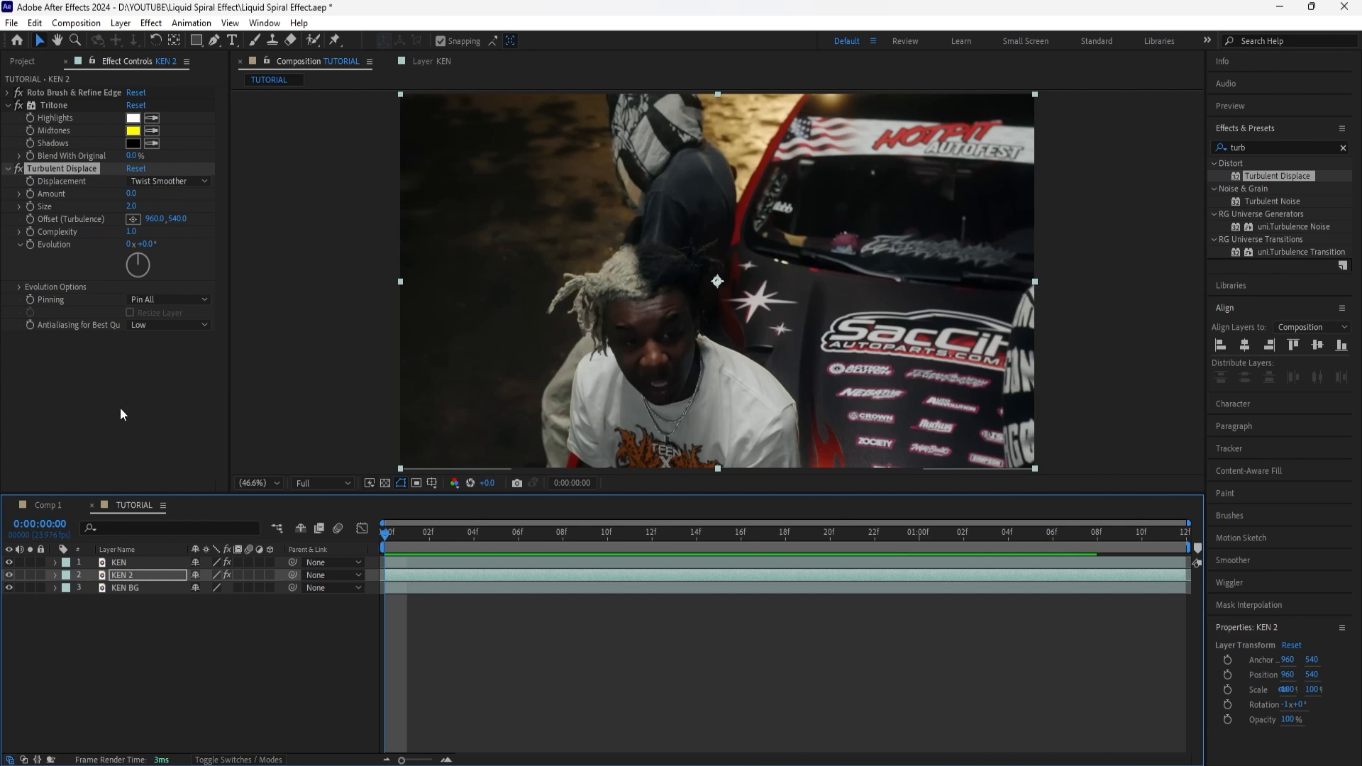
Step: Add the Stylize Glow effect to KEN 2 with a Glow Radius of 300 and Glow Intensity of 3
left_click(1343, 147)
type("glow")
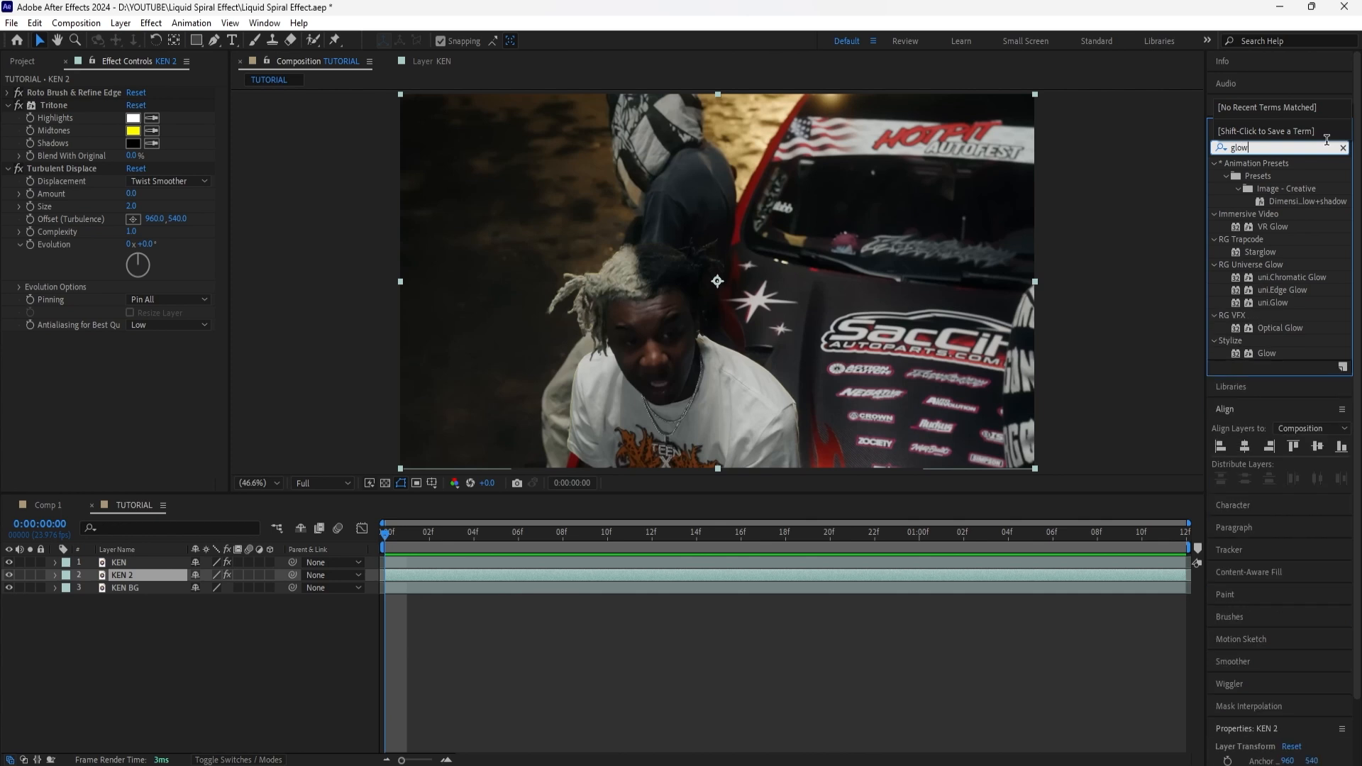
left_click_drag(1266, 353, 158, 393)
left_click(135, 376)
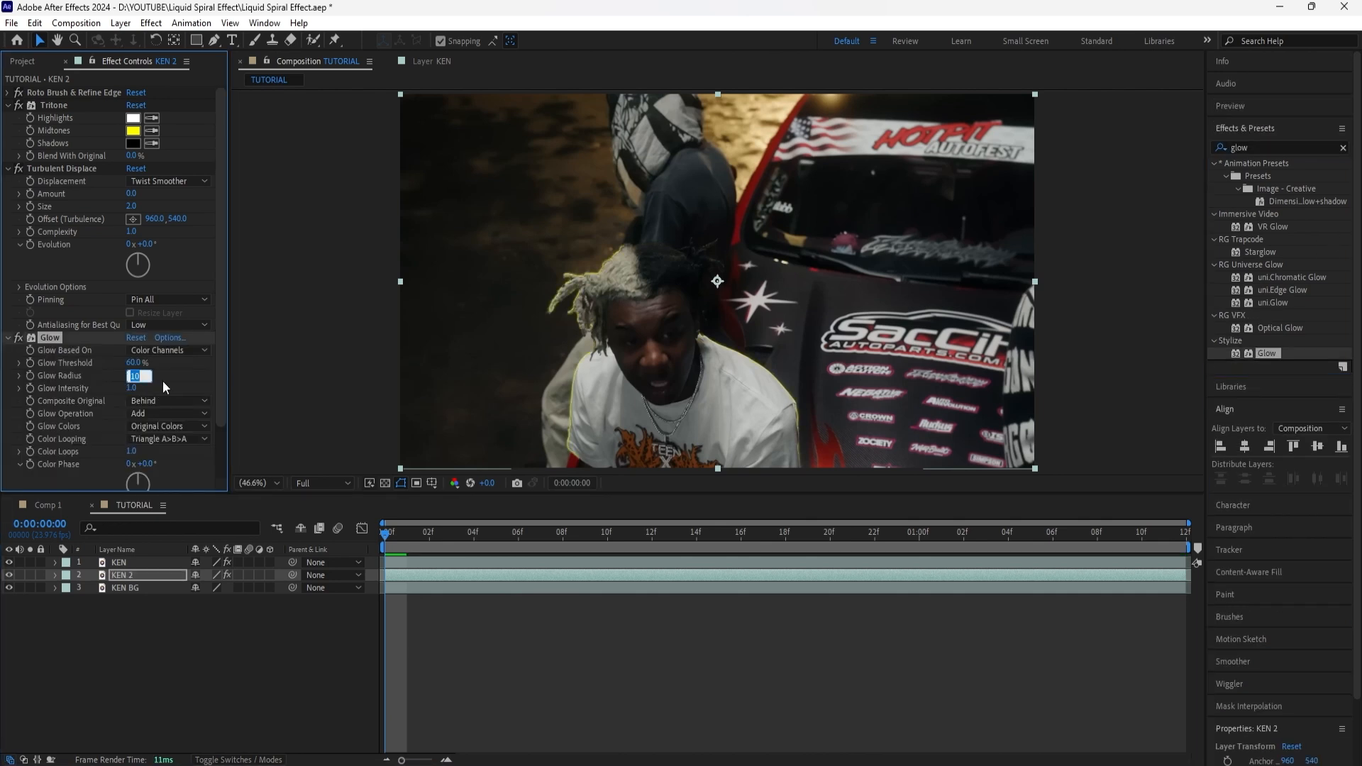
type("300")
key("Return")
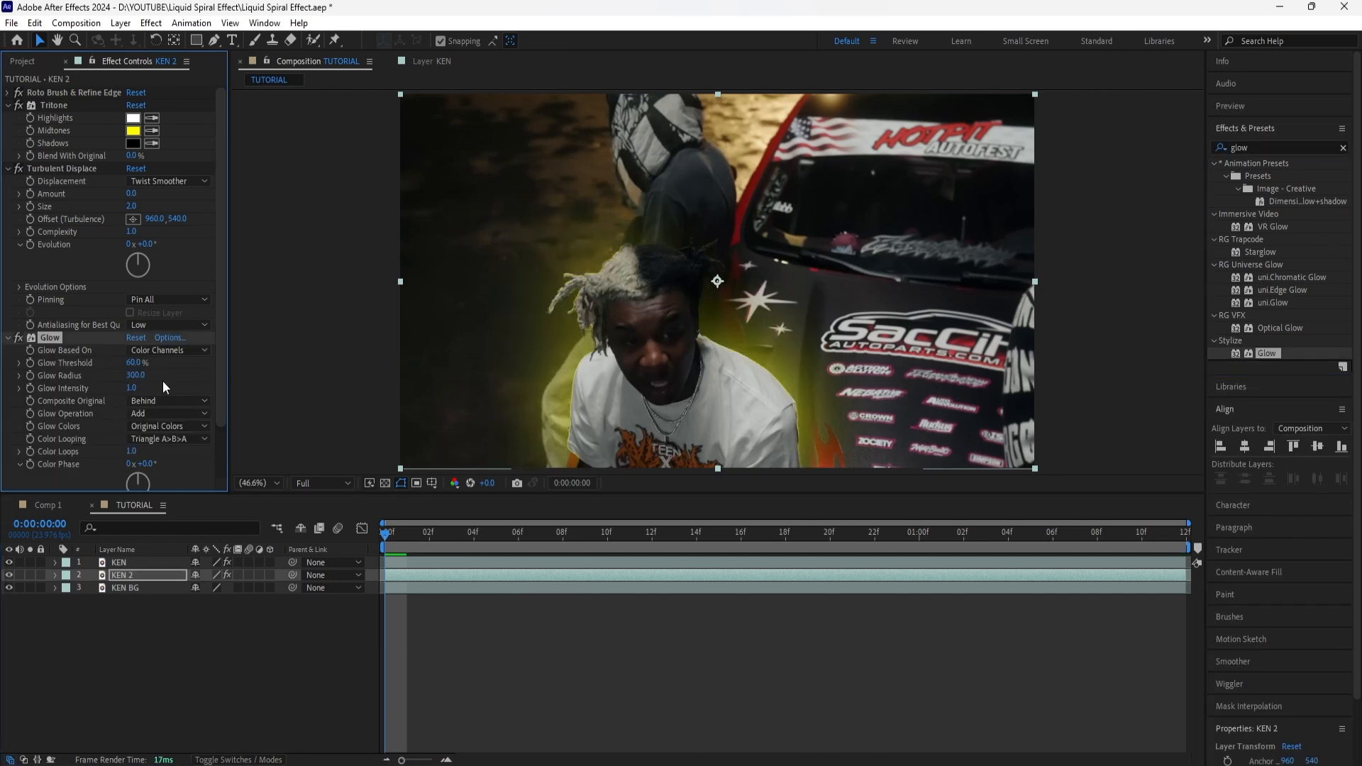
left_click(132, 388)
type("3")
key("Return")
Step: Apply Motion Tile to KEN 2 with Output Width and Output Height at 500 and Mirror Edges enabled
left_click(156, 573)
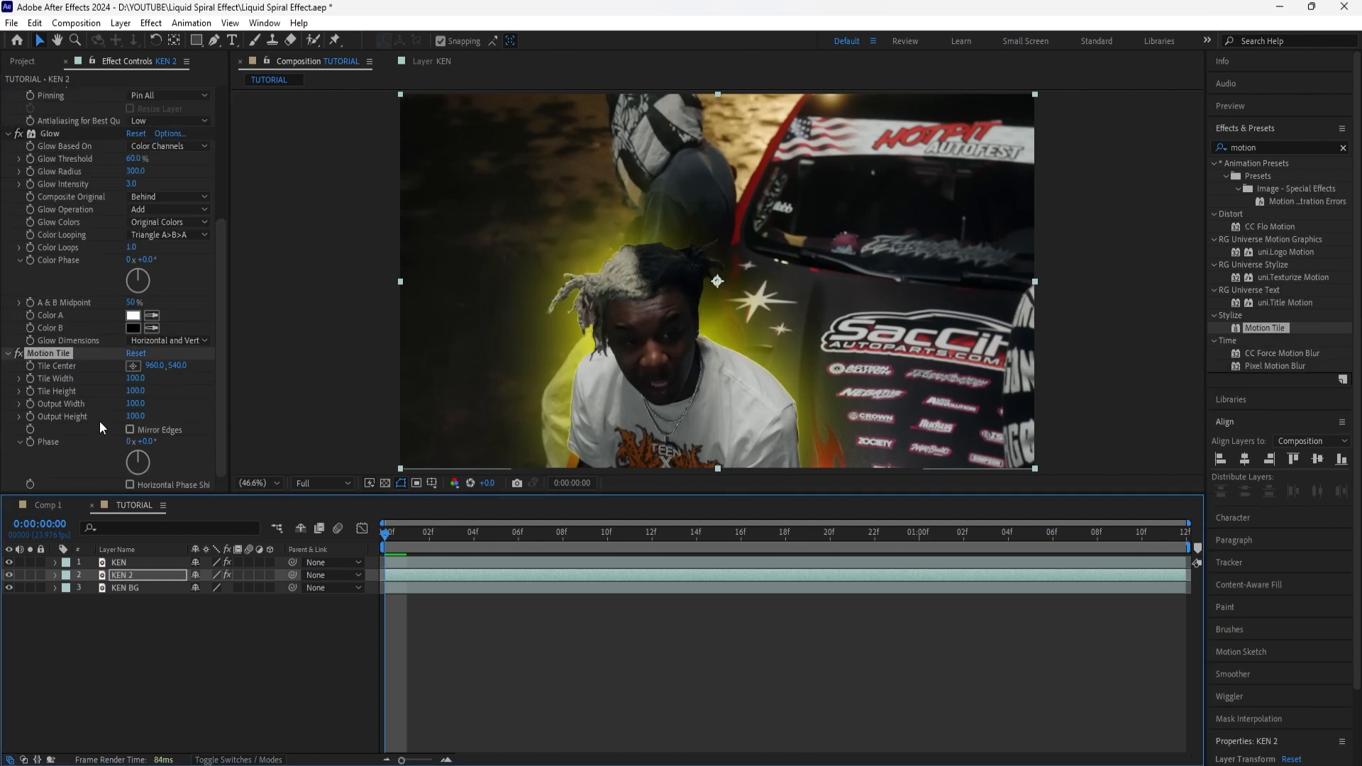
left_click(135, 404)
type("500")
key("Tab")
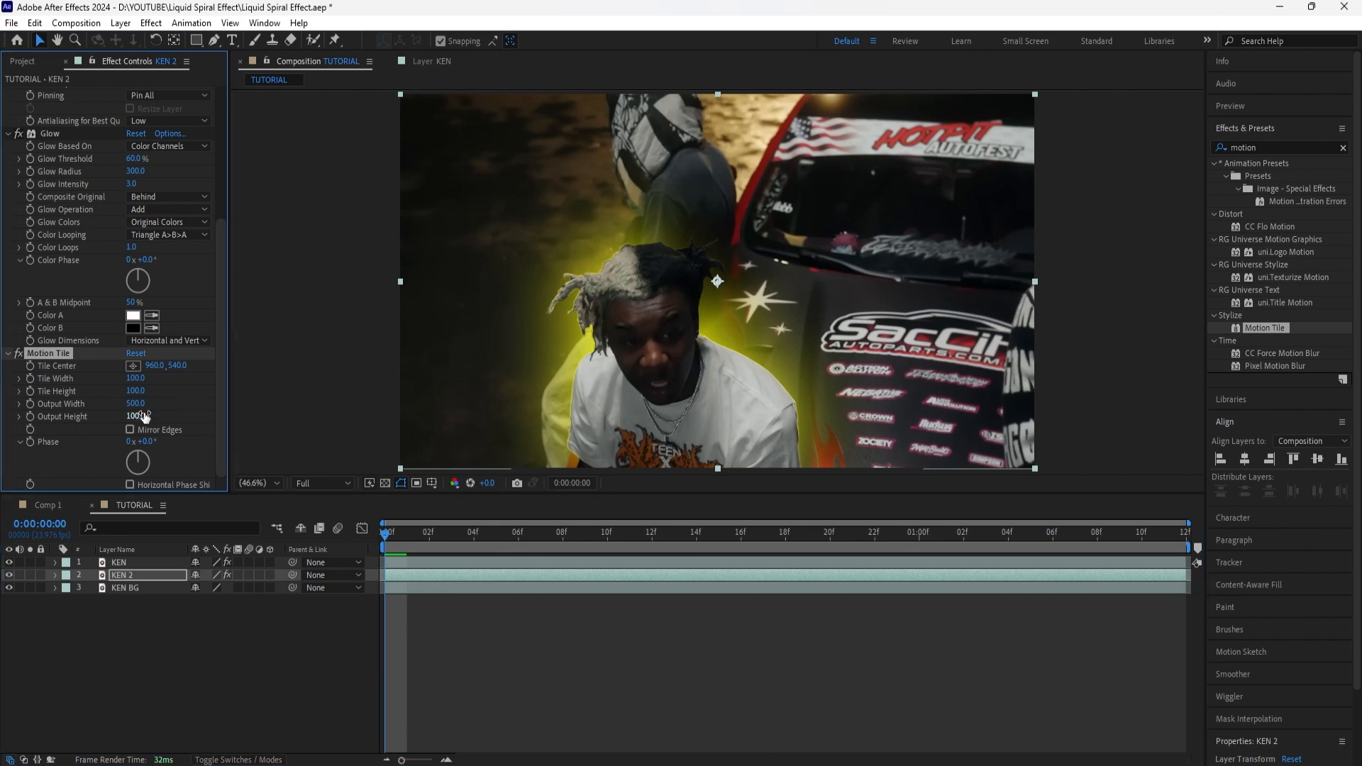
type("500")
key("Return")
left_click(129, 430)
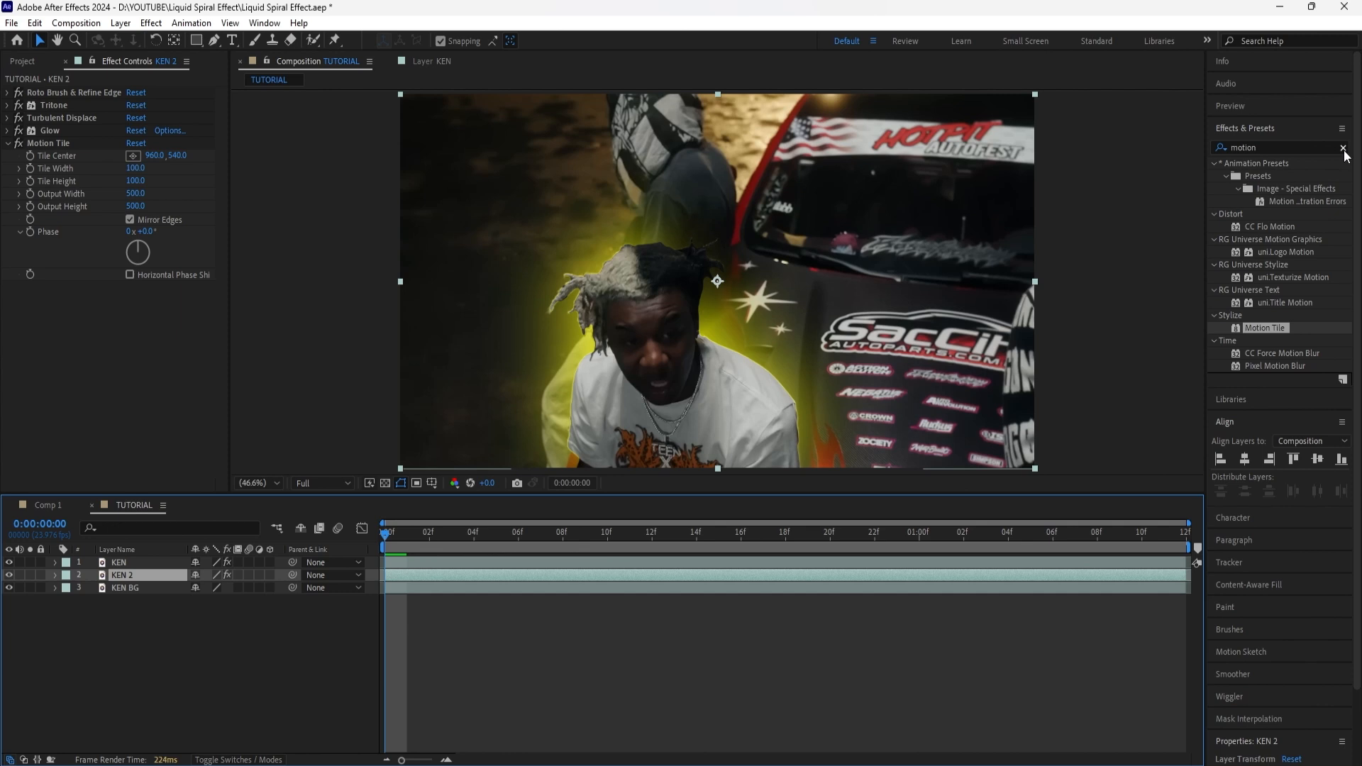
Step: Add the Twirl effect to KEN 2 with an Angle of 270° and Twirl Radius of 10, and preview the composition
left_click(1342, 148)
type("twirl")
double_click(1254, 290)
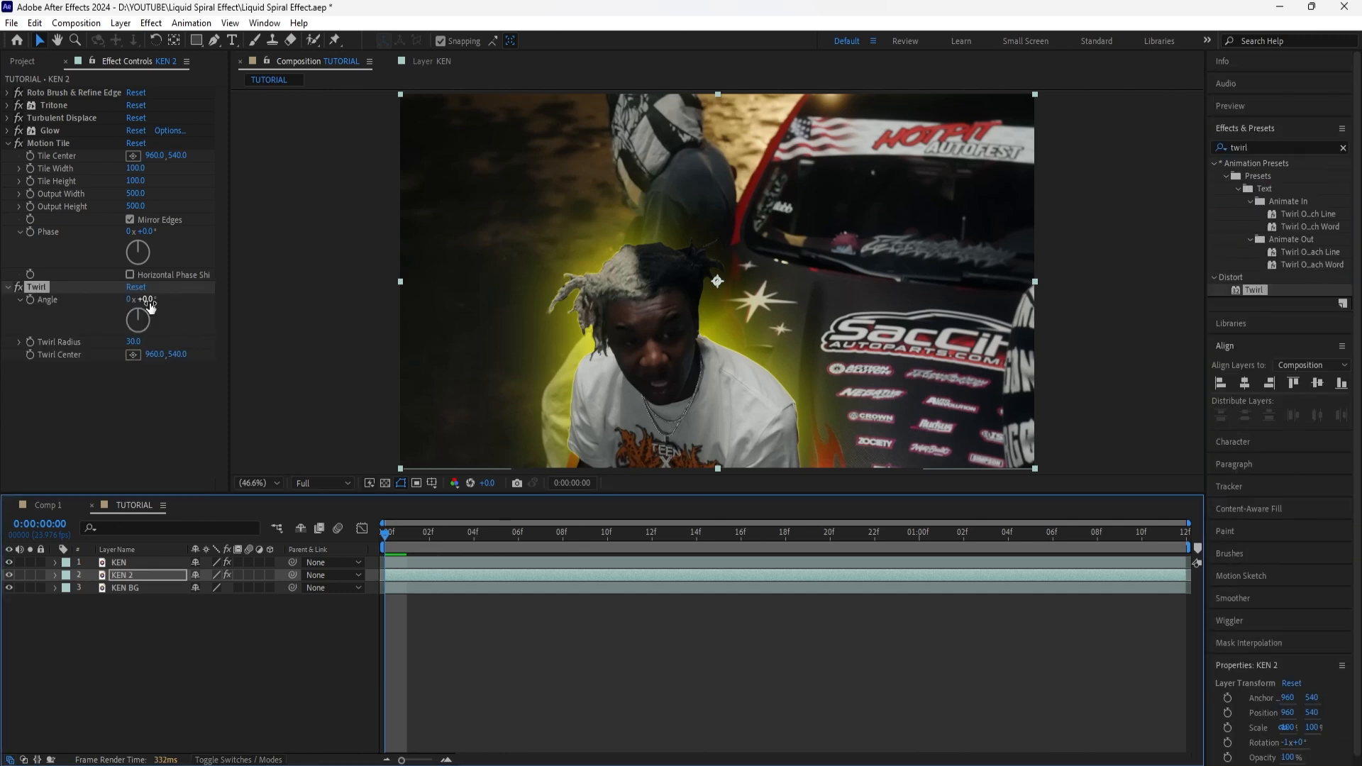
type("270")
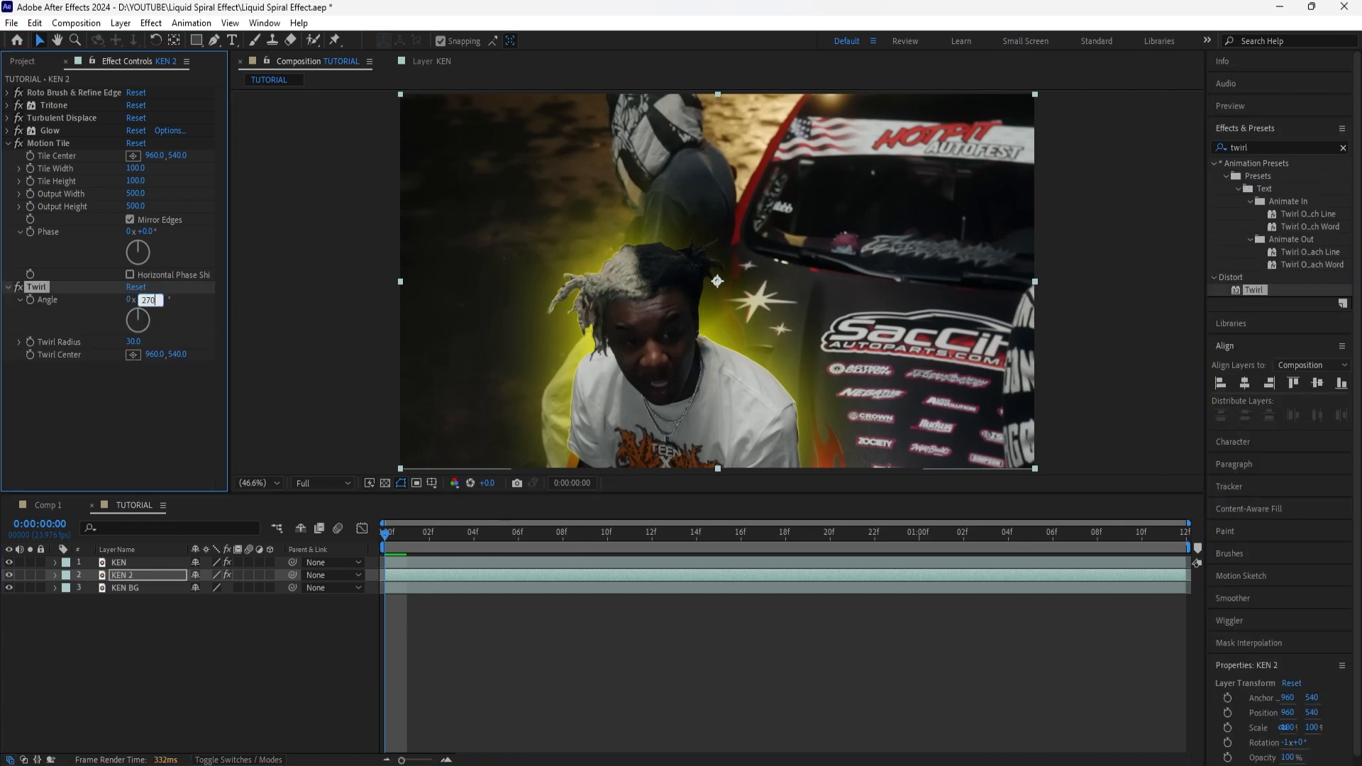
key("Return")
left_click(136, 341)
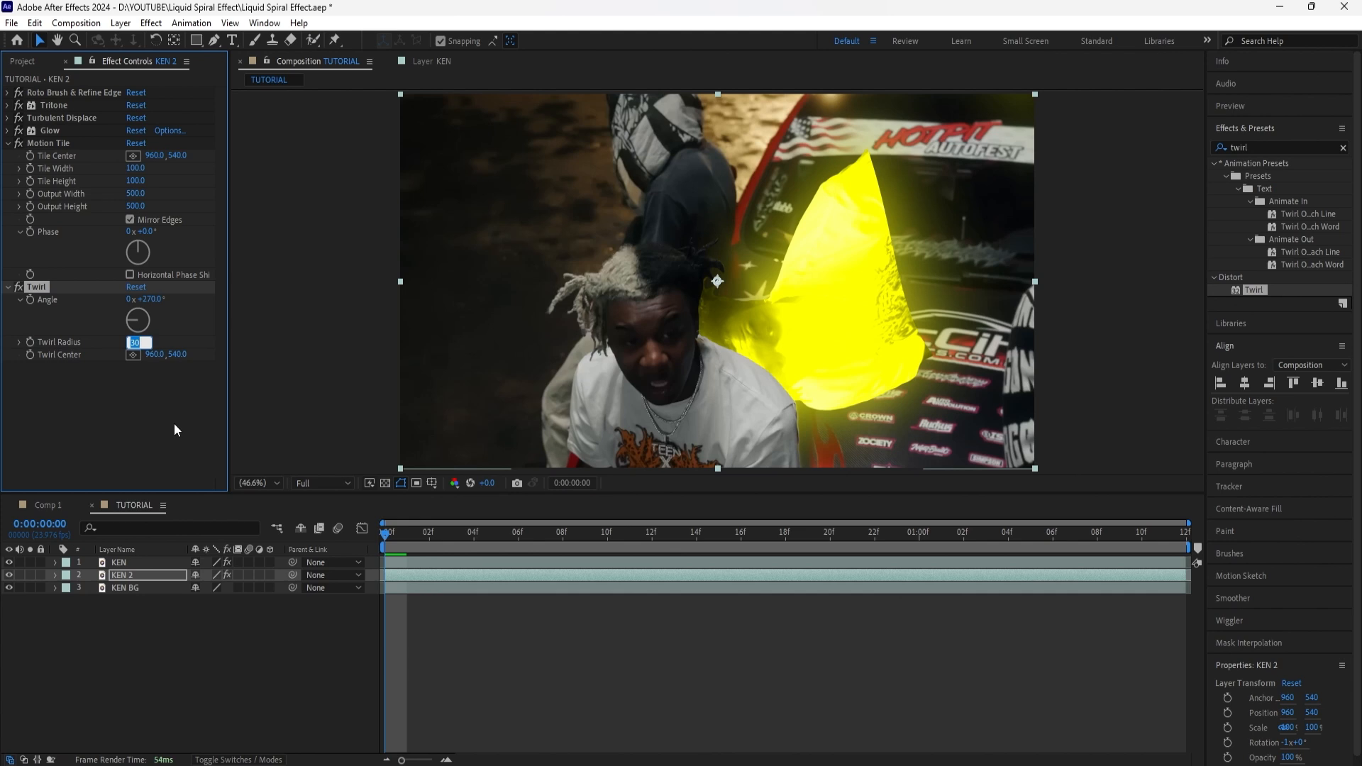
type("10")
key("Return")
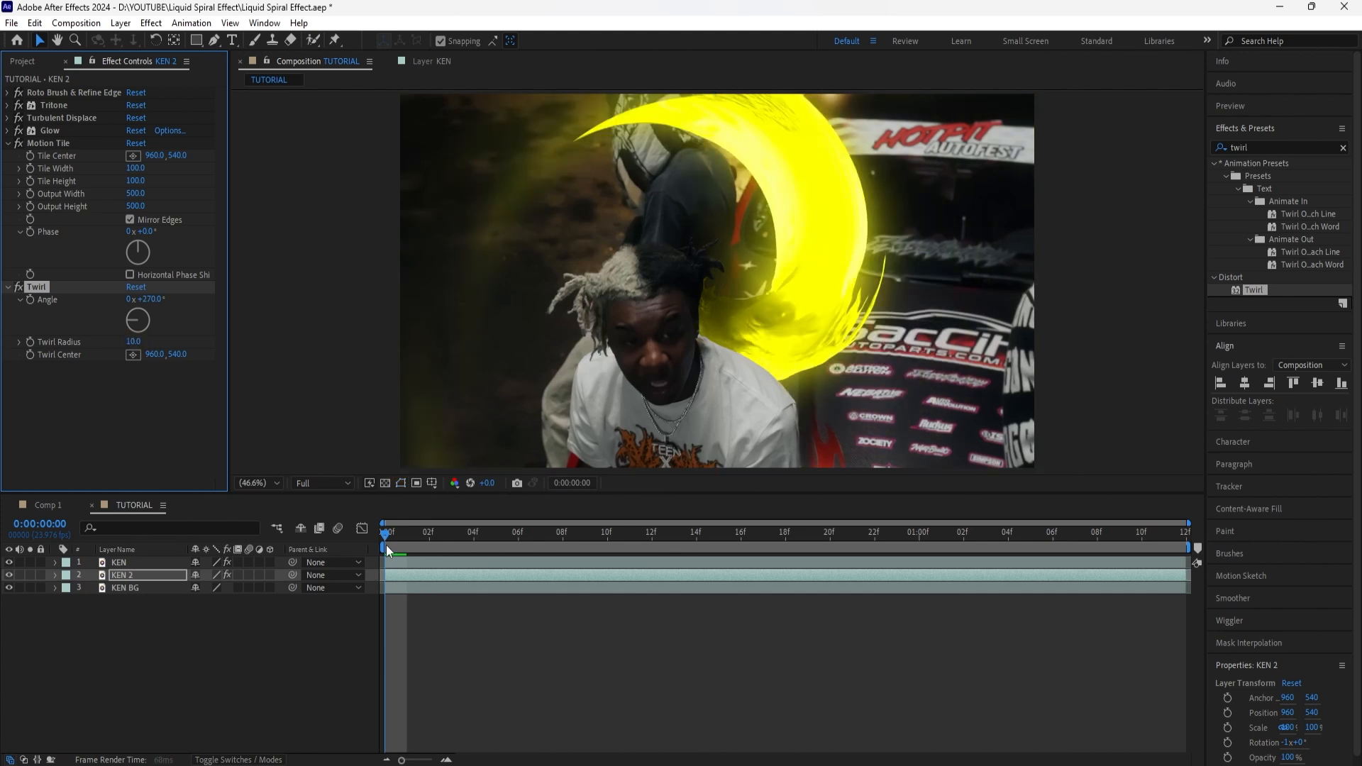
key("space")
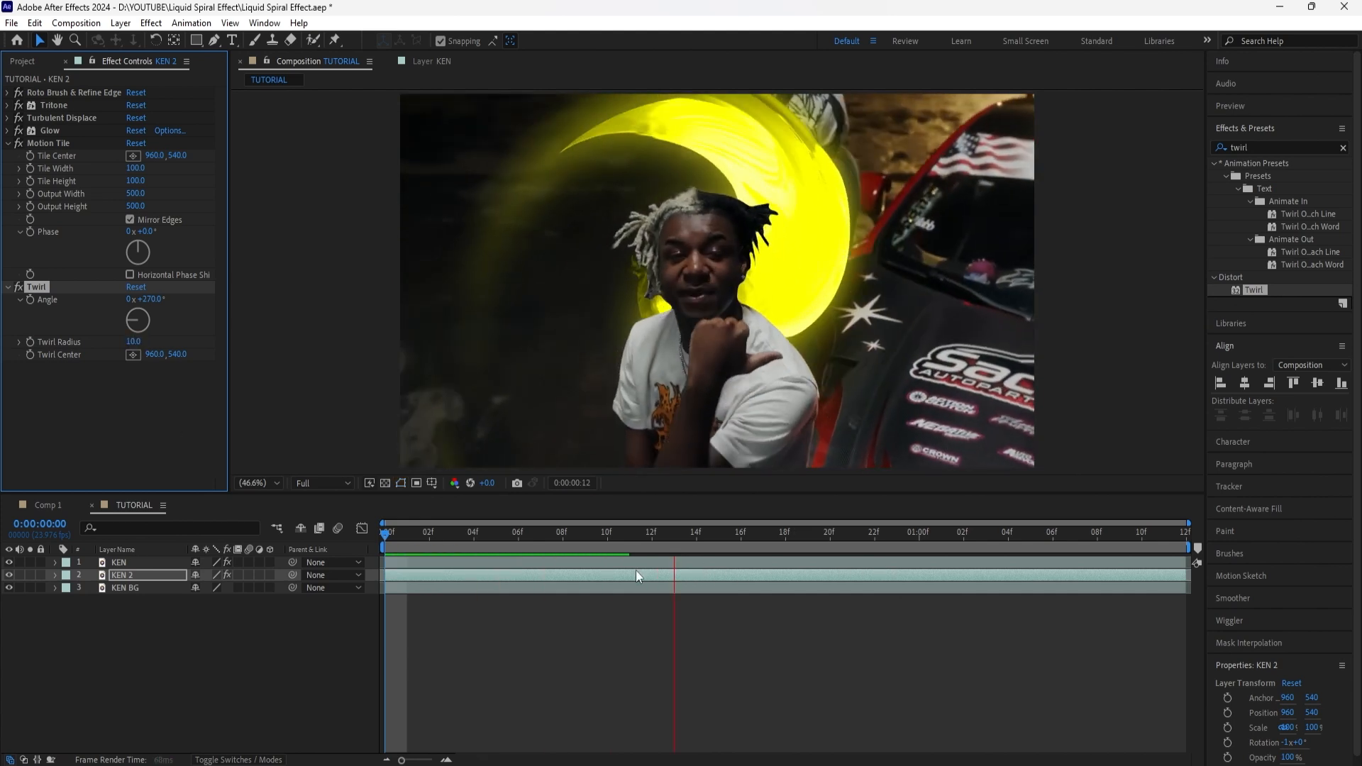
key("space")
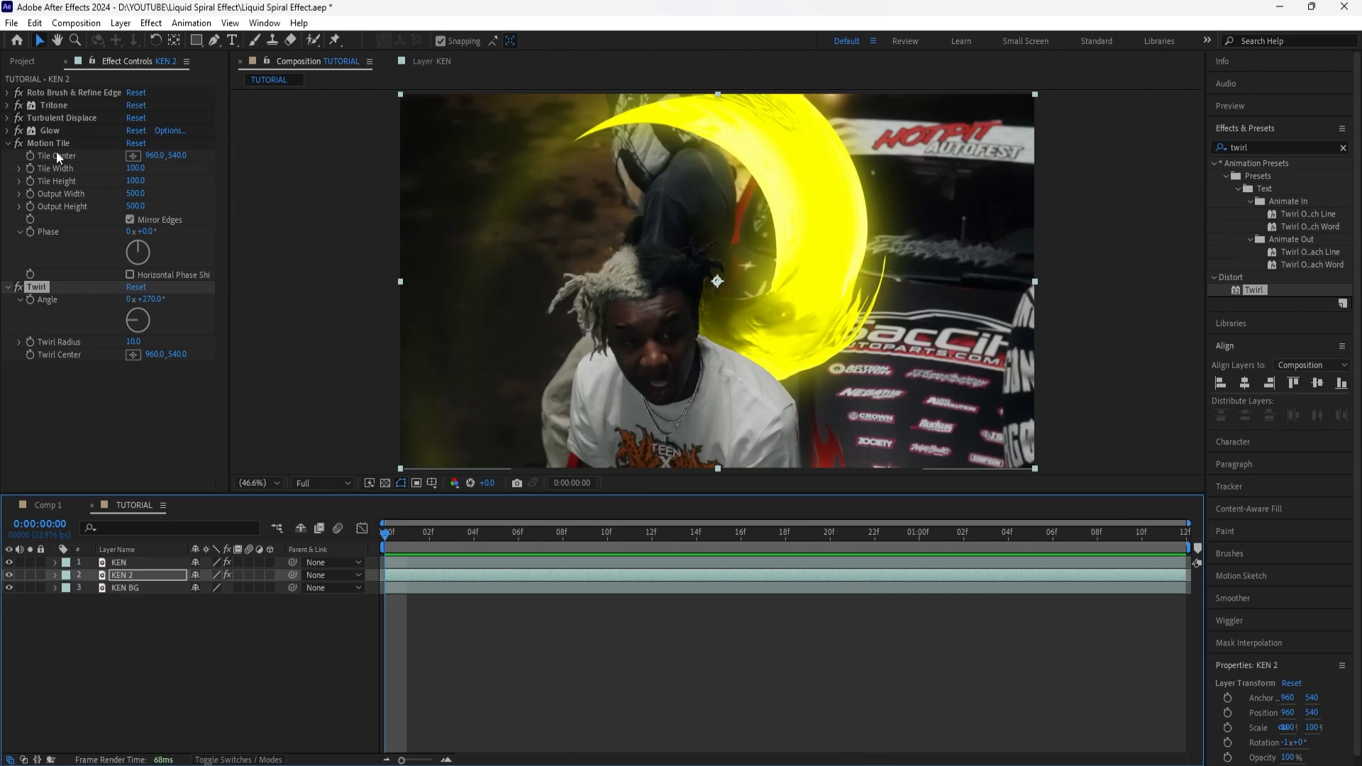
Step: Animate Turbulent Displace's Evolution on KEN 2 from a keyframe of 0° at the first frame to 360° at 0:00:01:06
left_click(8, 118)
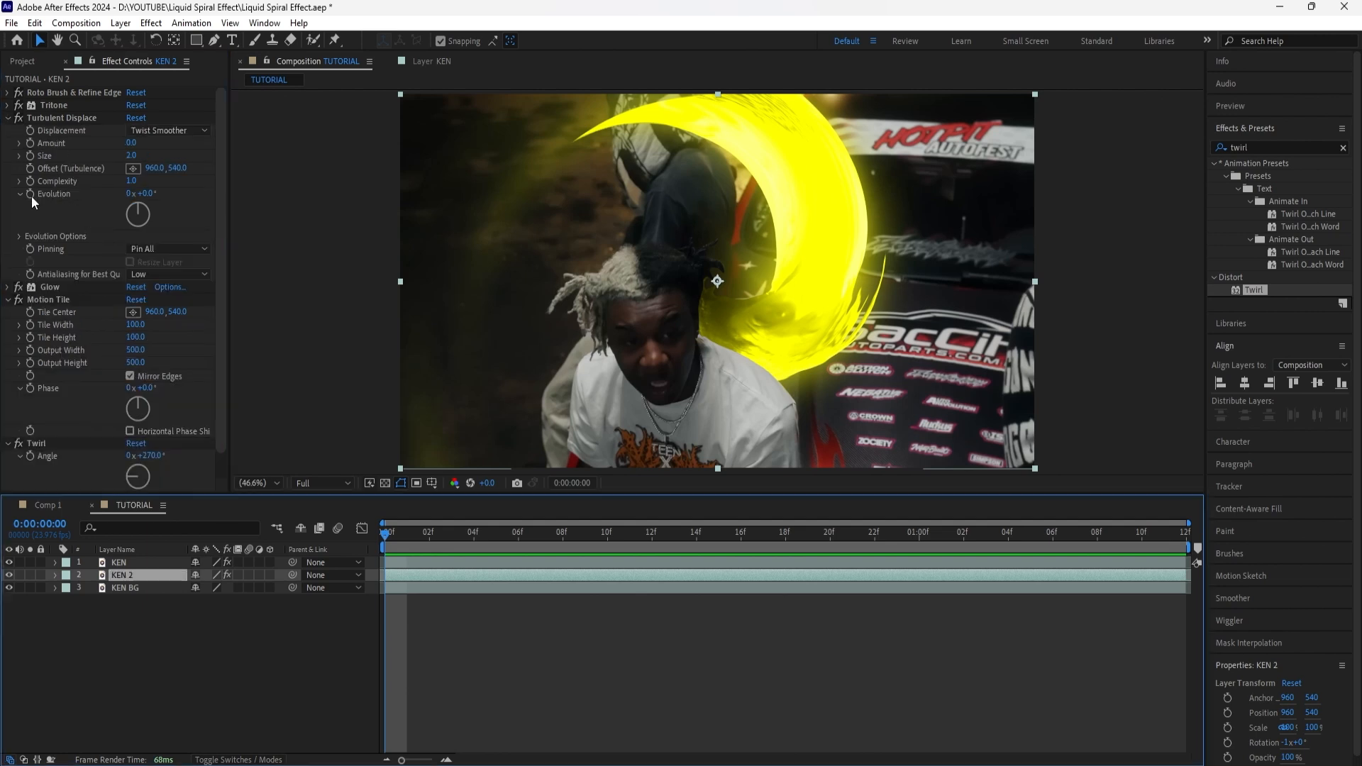
left_click(32, 198)
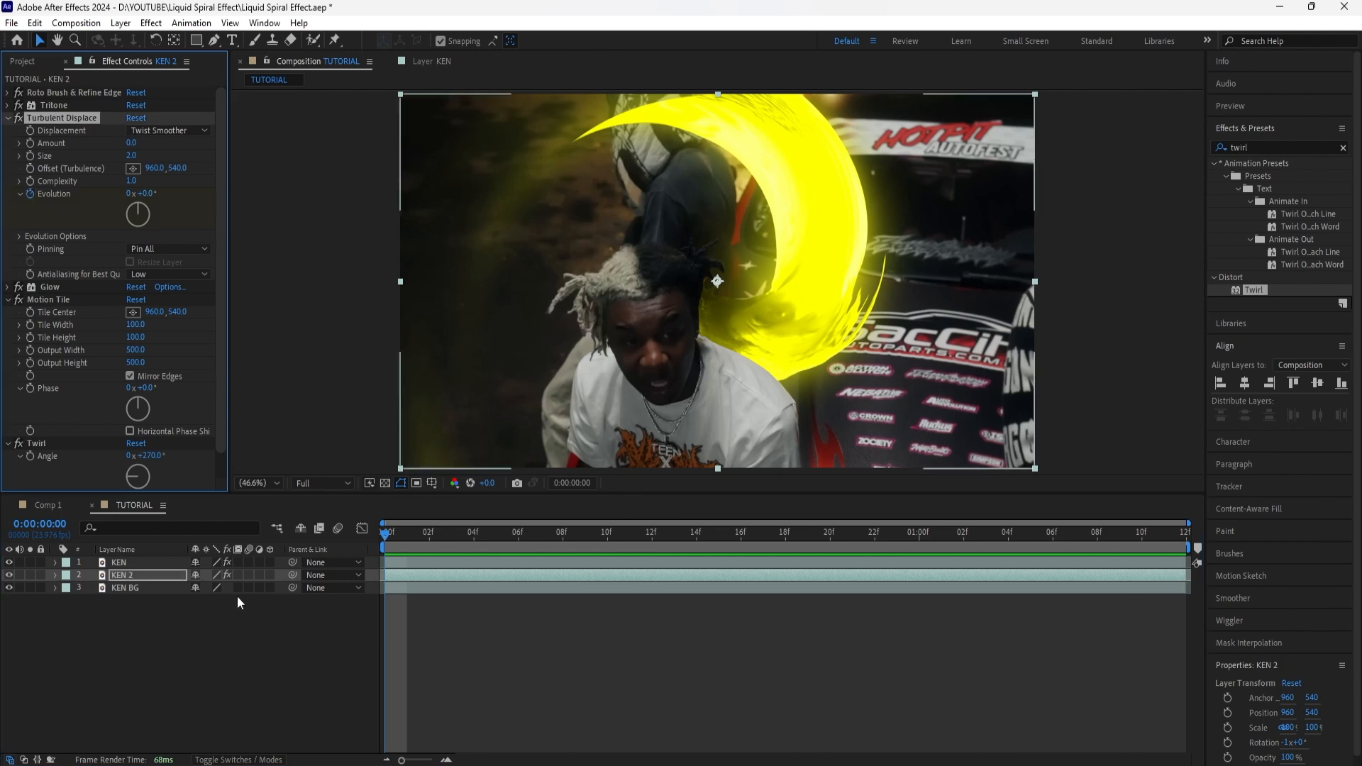
left_click(147, 576)
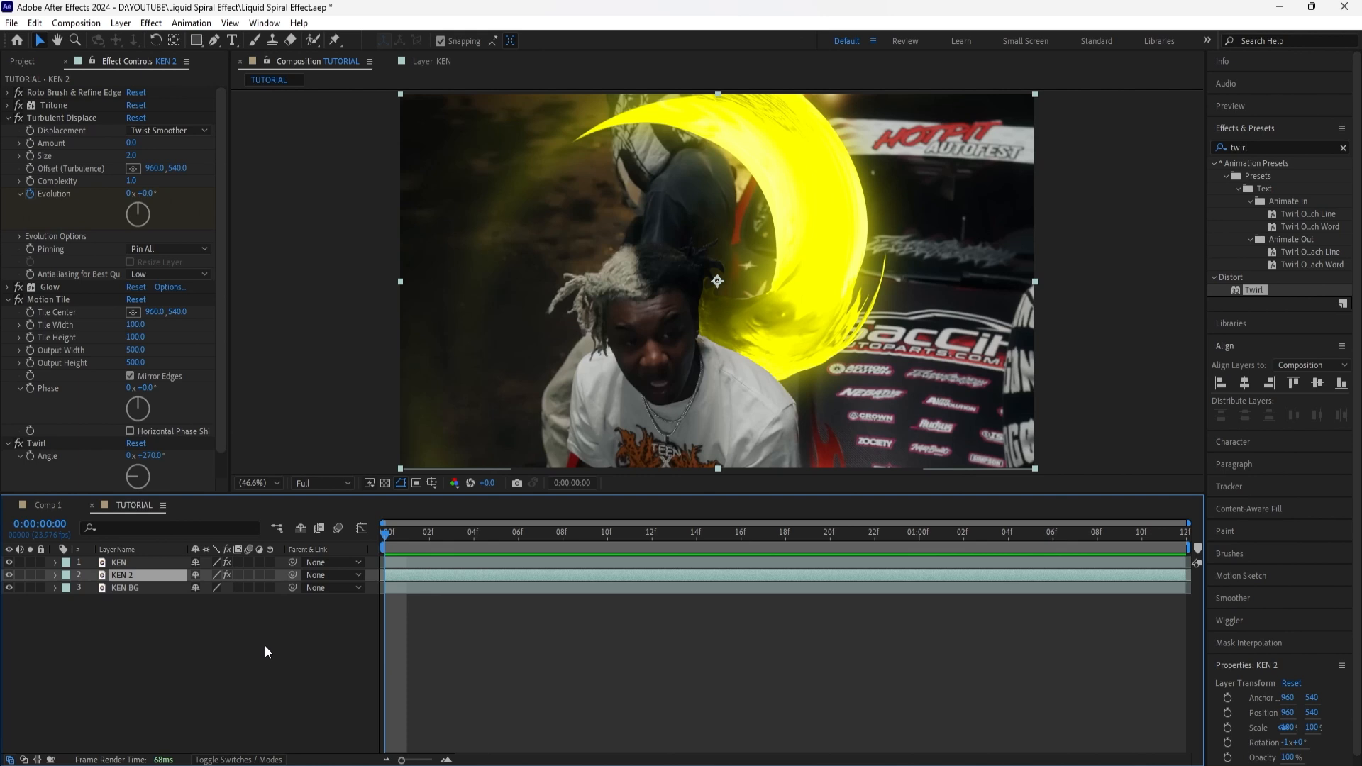
key("space")
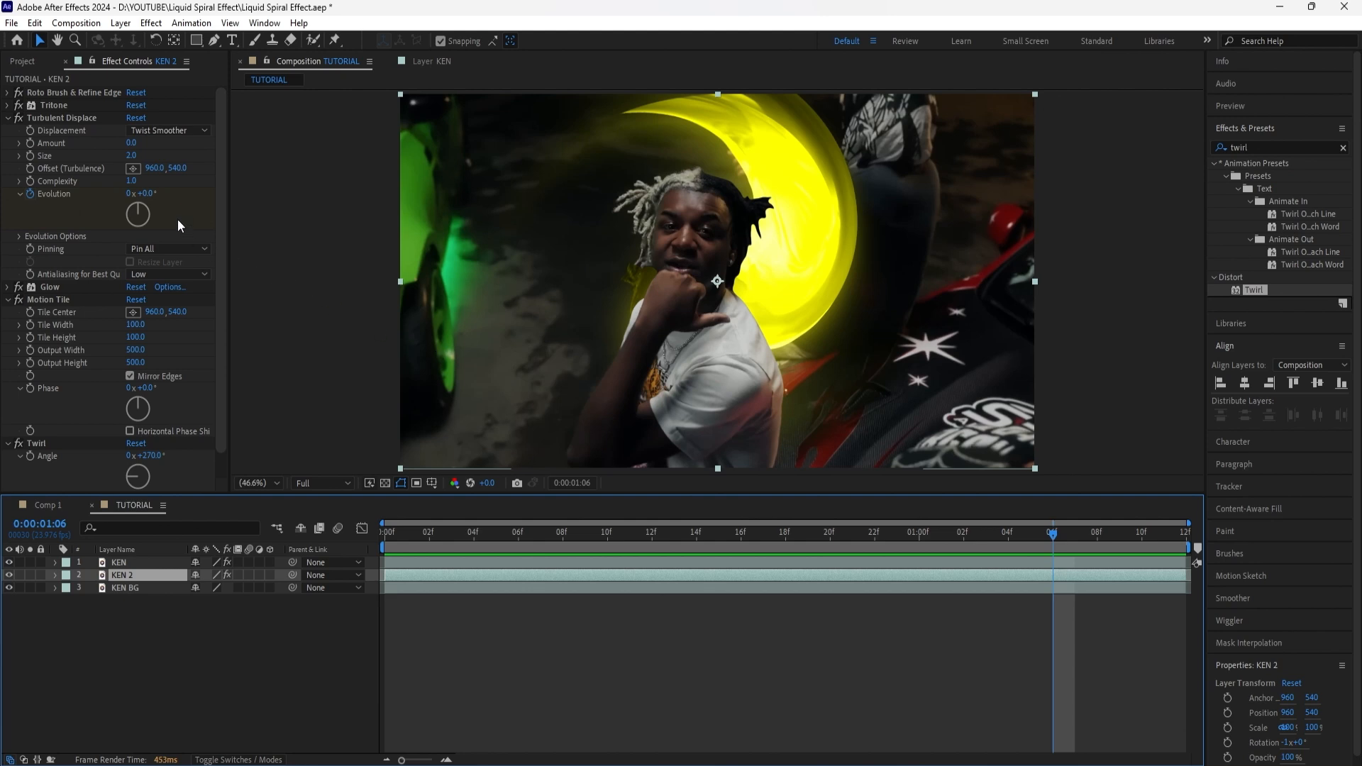
left_click(151, 196)
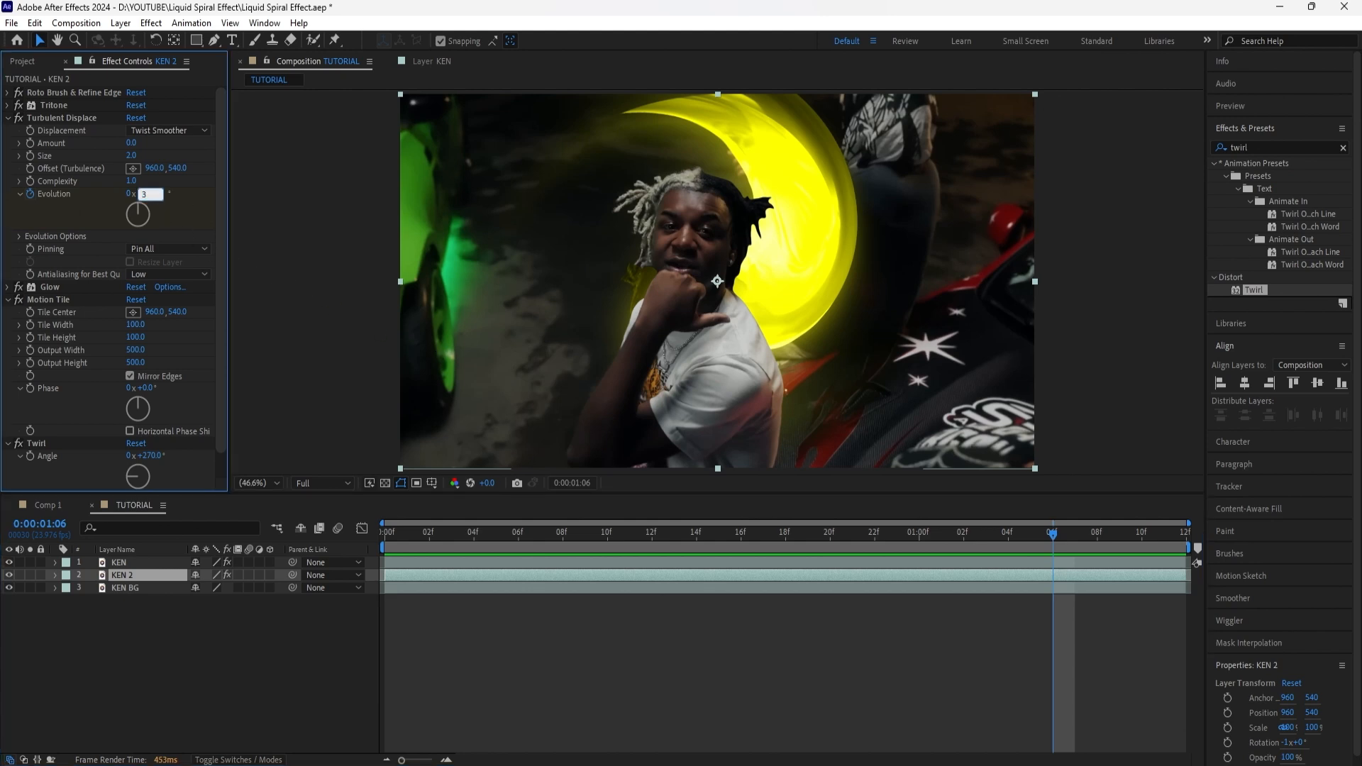
type("360")
key("Return")
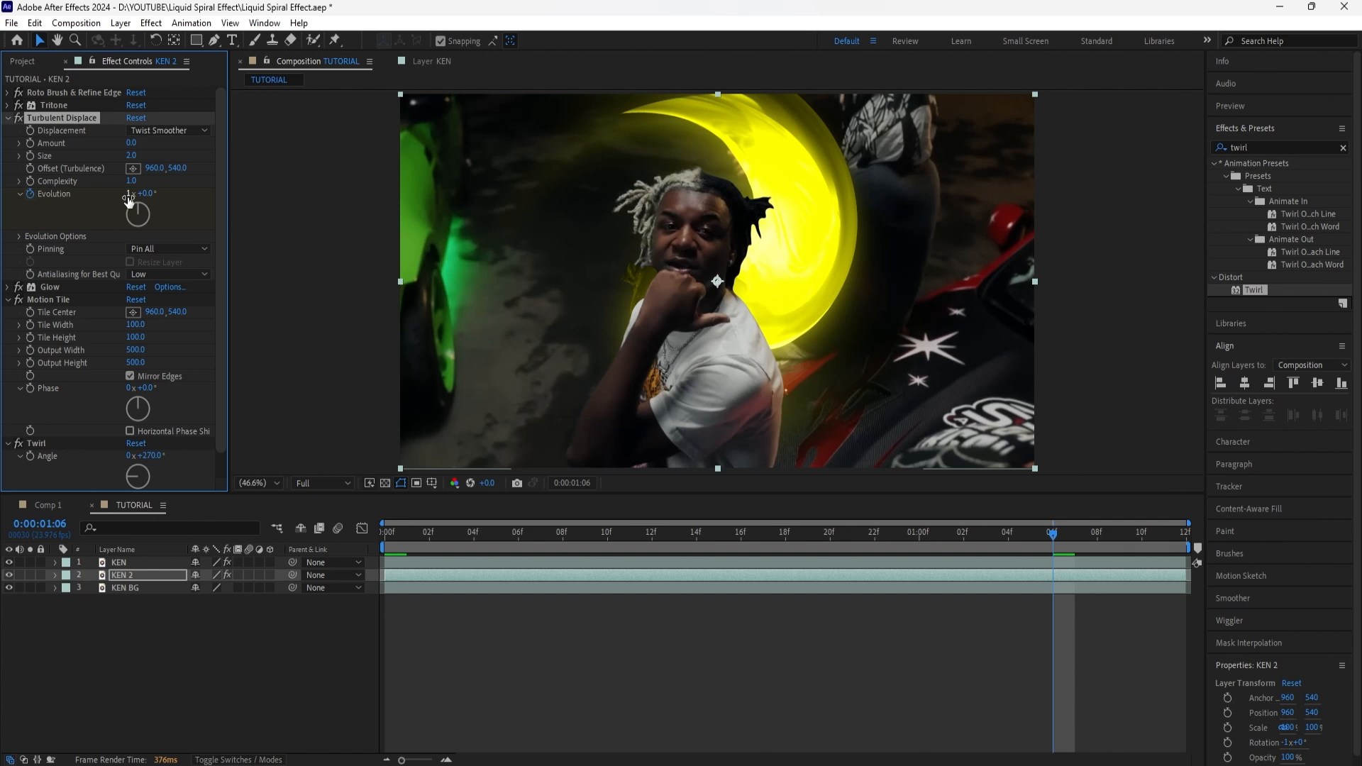
Step: Reveal the KEN 2 layer's keyframes in the timeline and collapse the Turbulent Displace settings
left_click(151, 576)
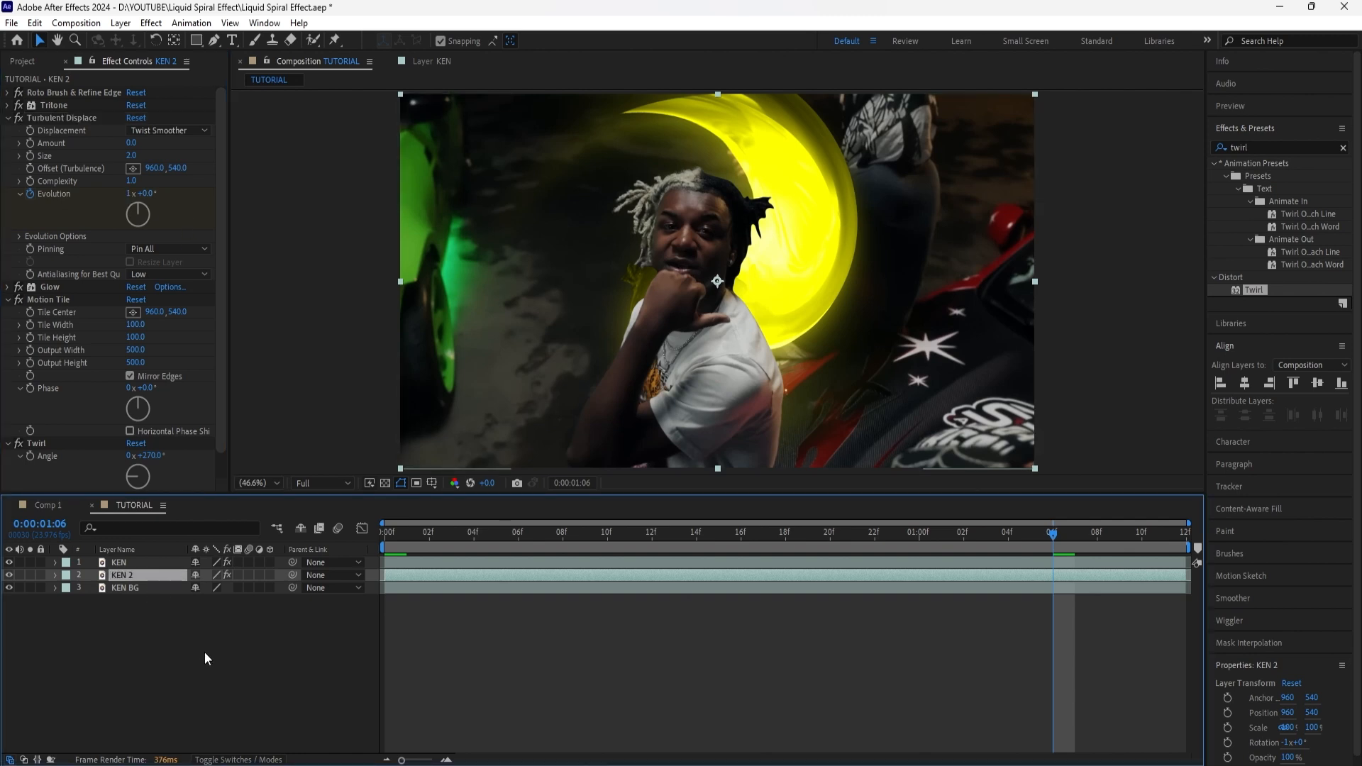
key("u")
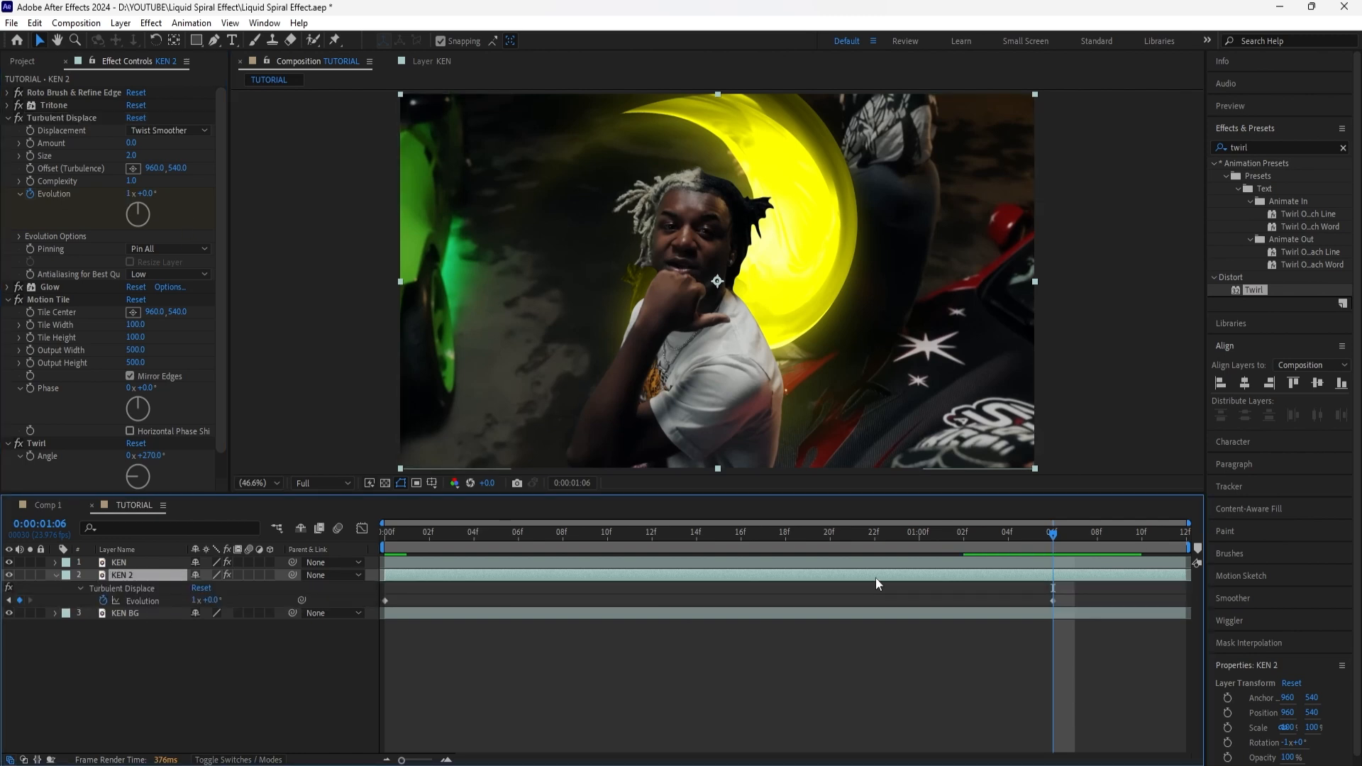
left_click(5, 120)
left_click(6, 118)
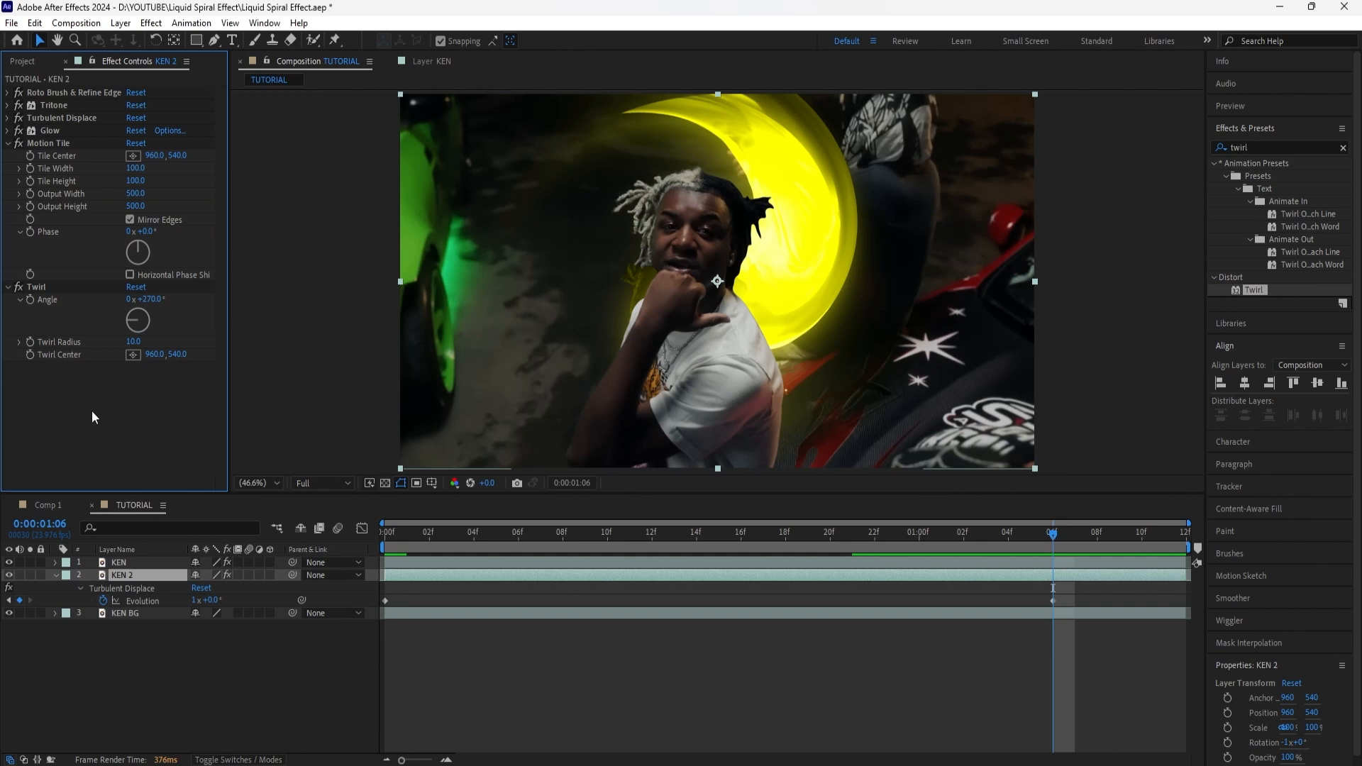
Step: Animate KEN 2's Twirl Radius from 10 at the first frame to 0 at 0:00:01:06, and reveal the layer's keyframes
key("Home")
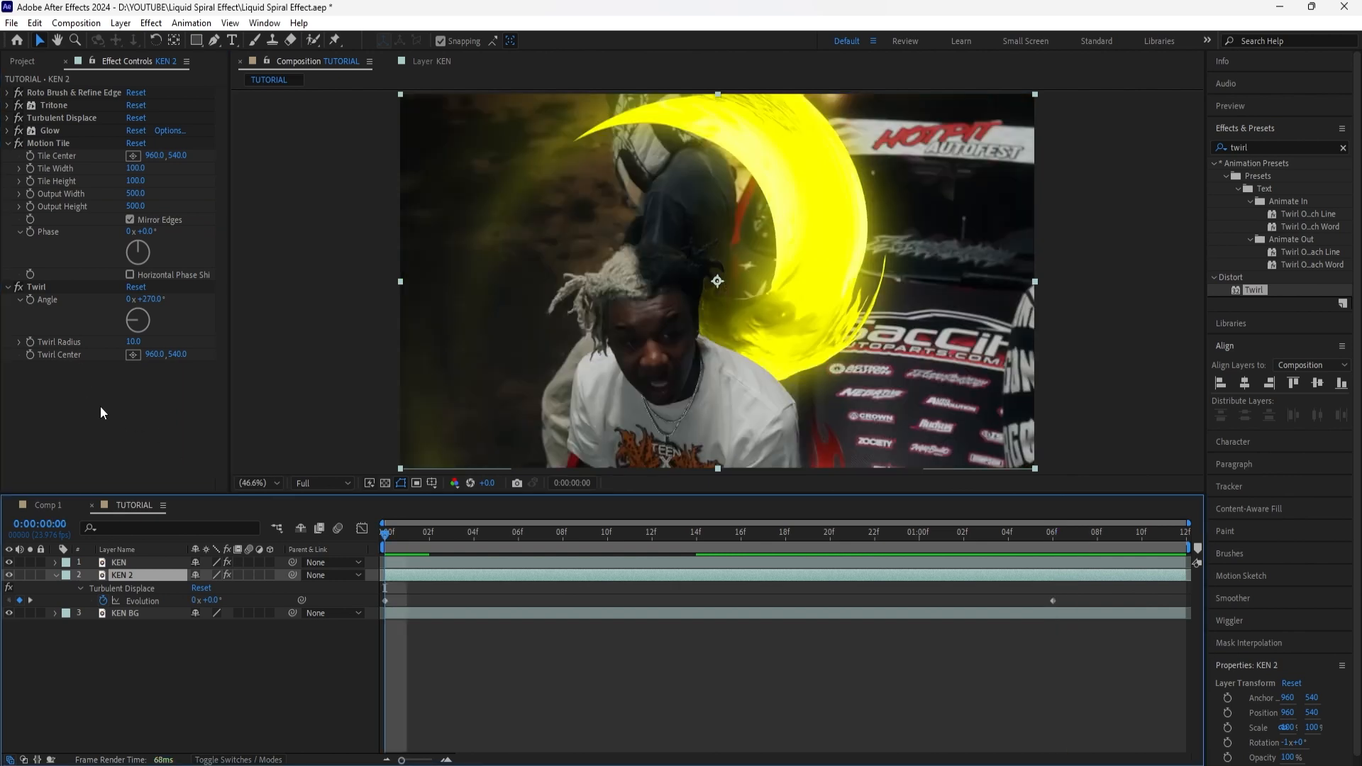
left_click(31, 344)
left_click(479, 573)
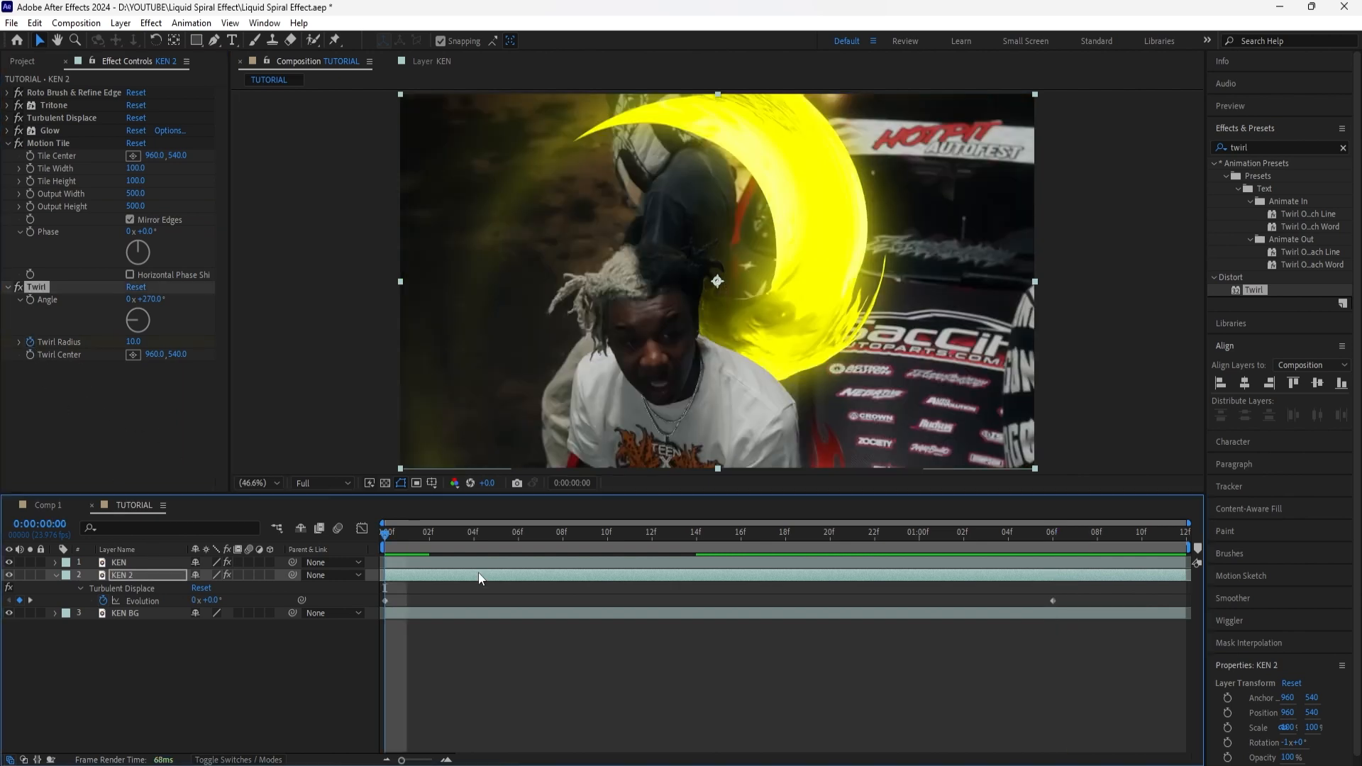
left_click_drag(388, 543, 1053, 541)
left_click(133, 342)
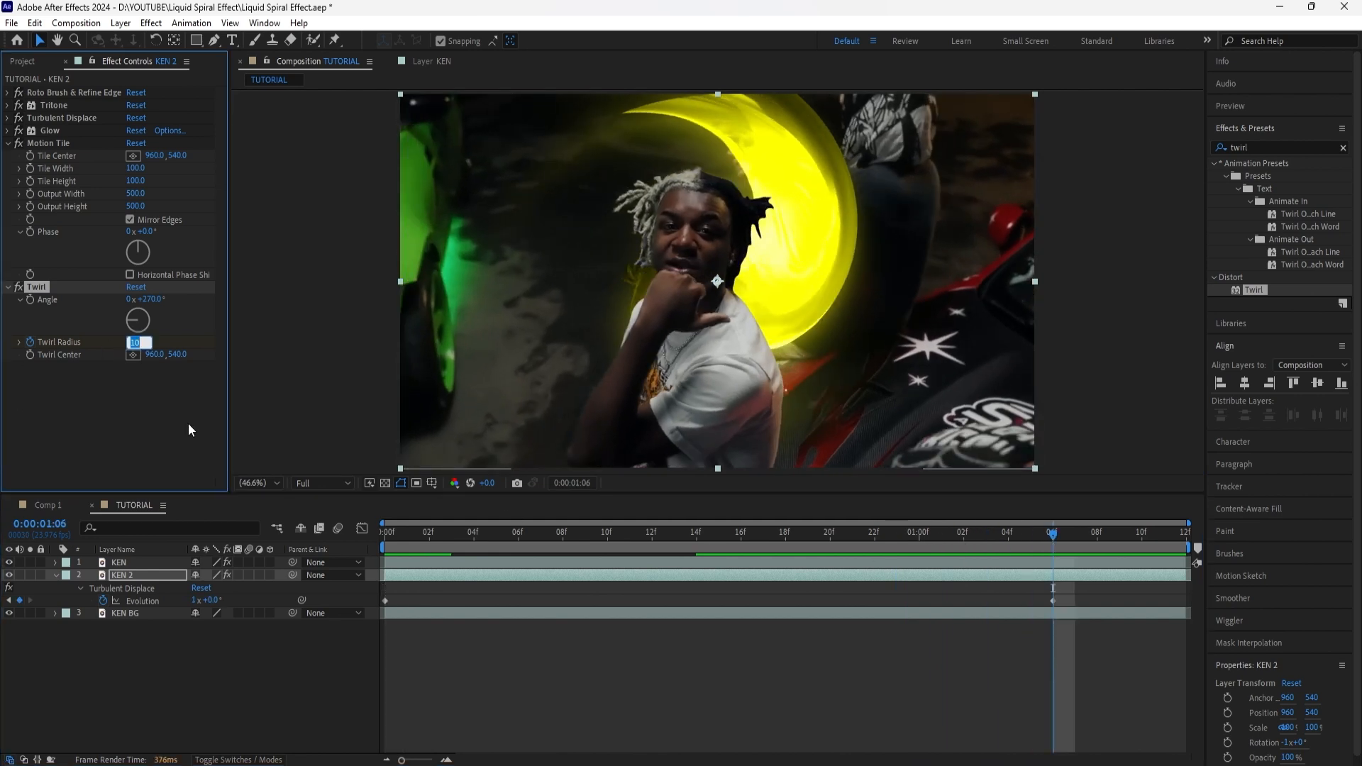
type("0")
key("Return")
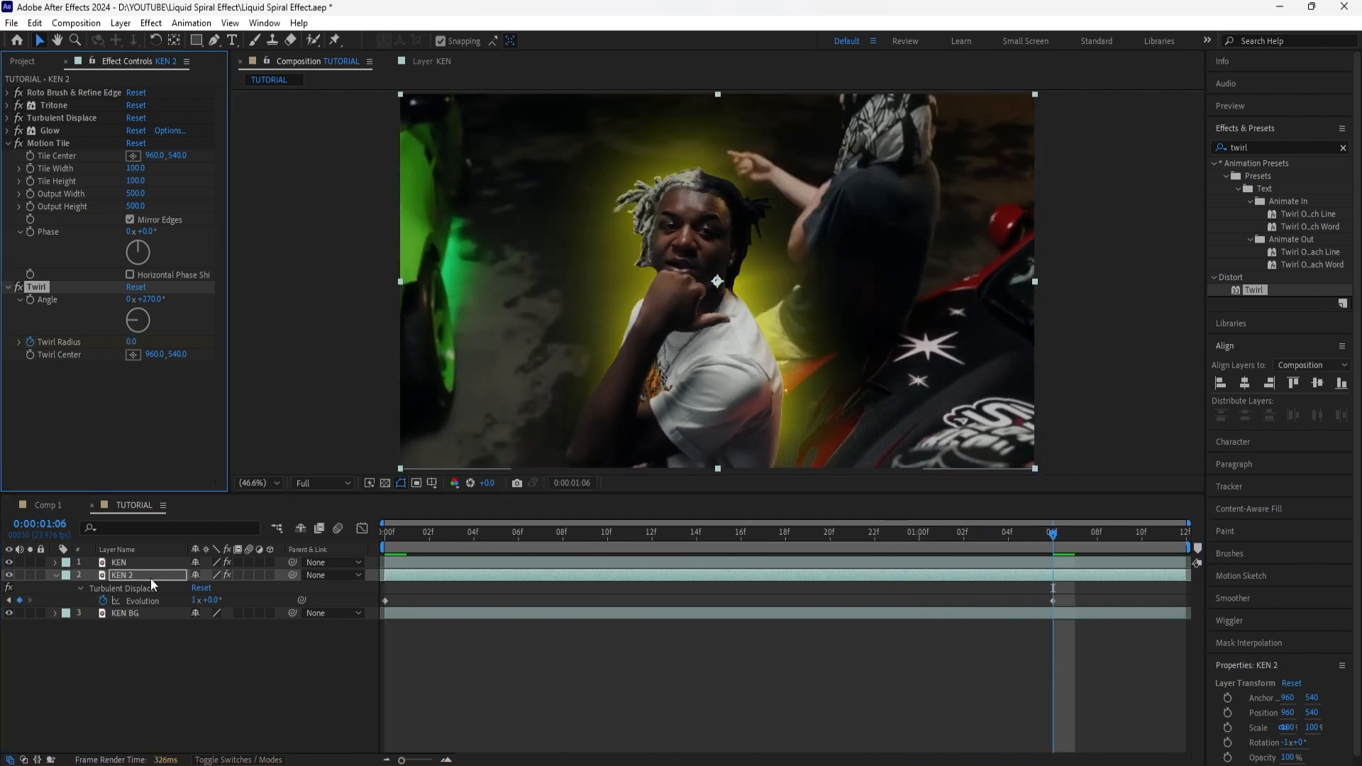
left_click(152, 578)
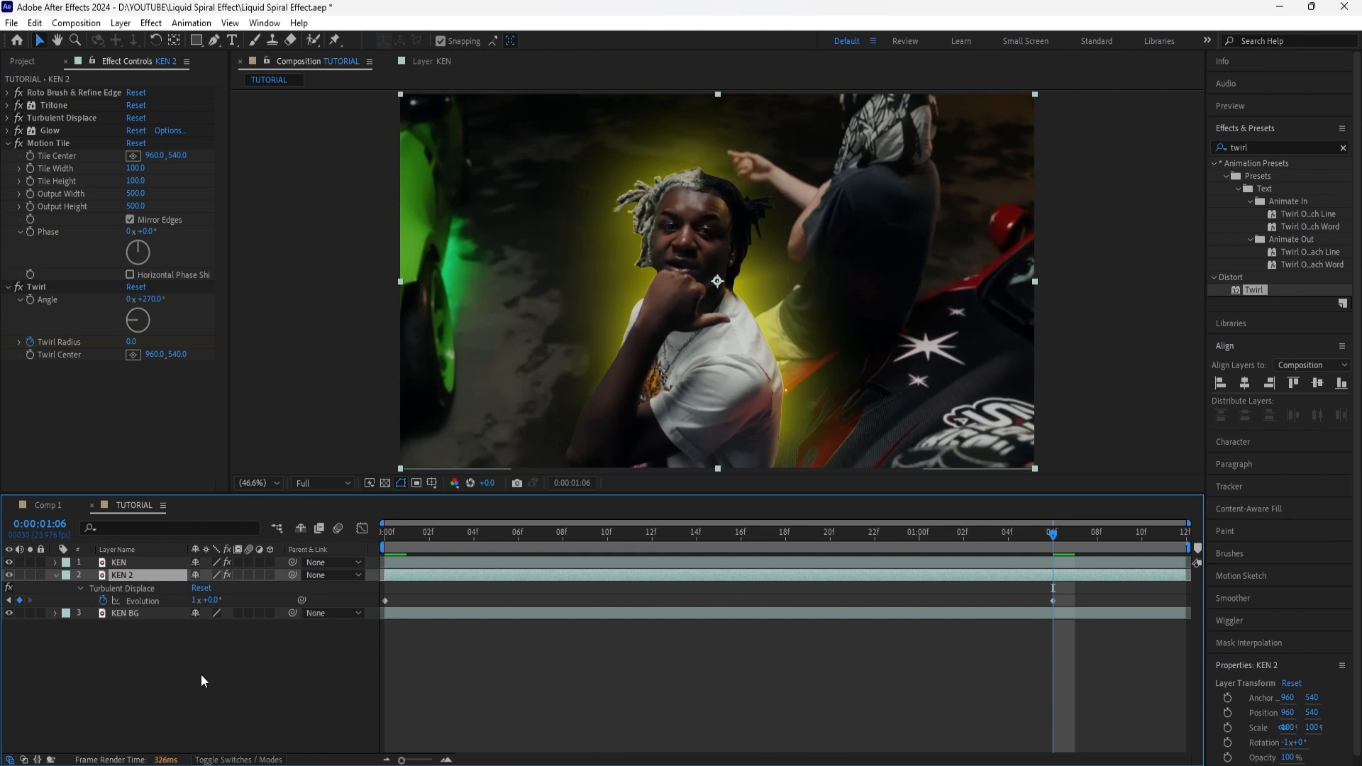
key("u")
key("u")
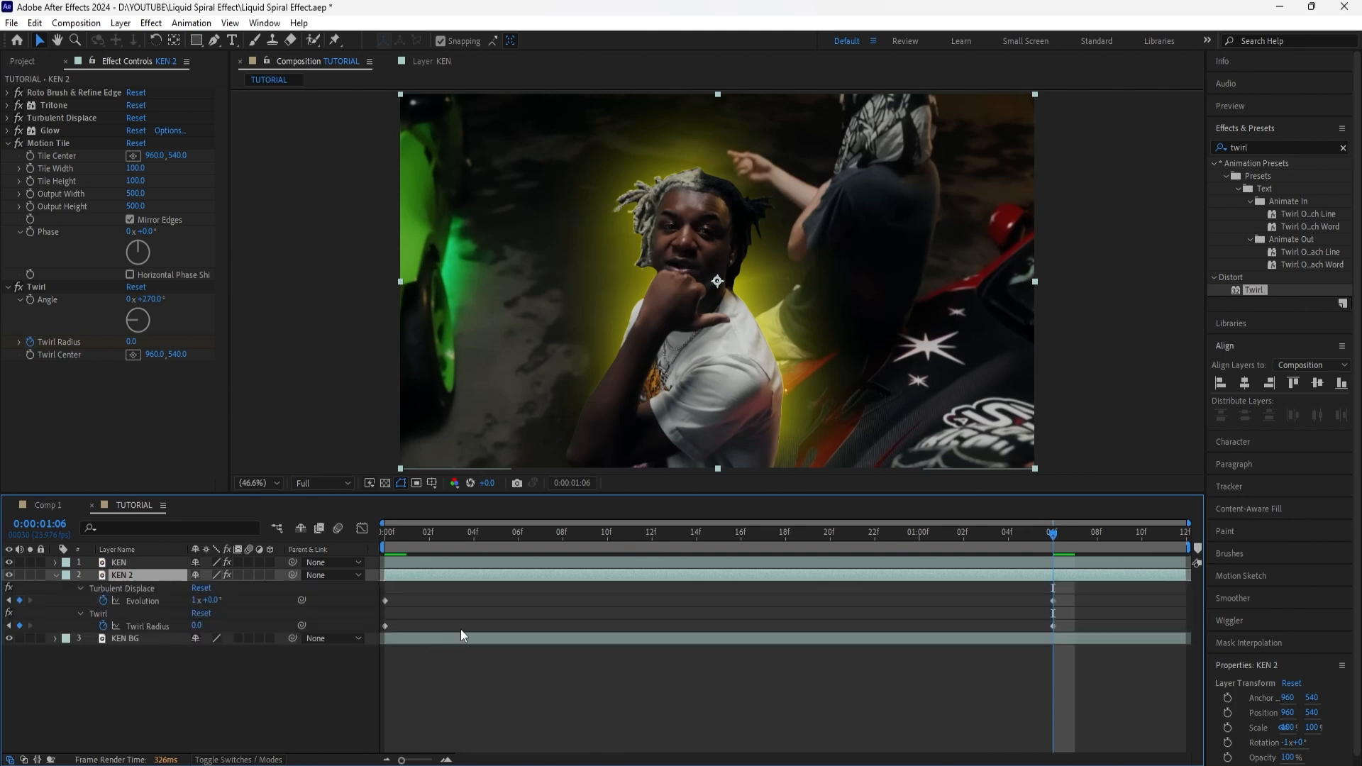
Step: Show KEN 2's Position, Scale and Rotation properties and set a keyframe for each at the first frame
left_click_drag(423, 538, 356, 543)
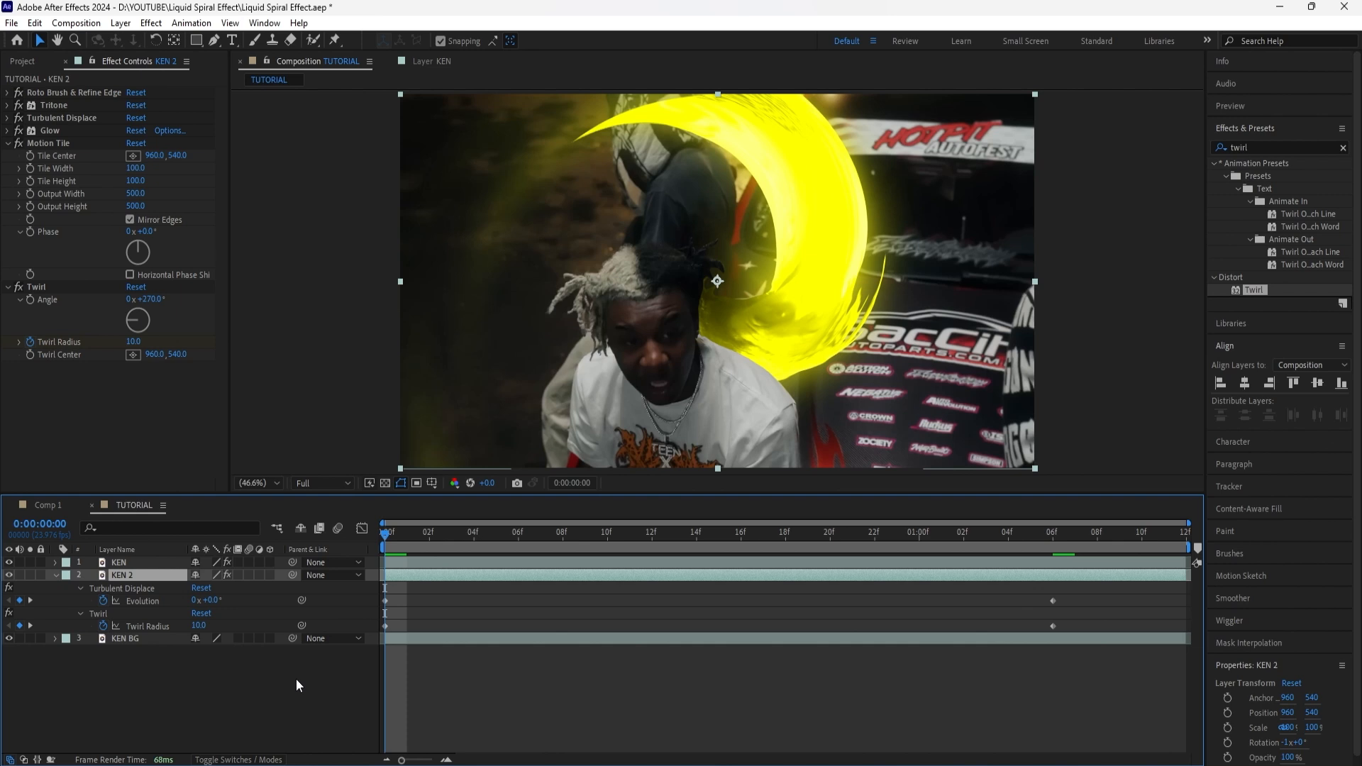
key("p")
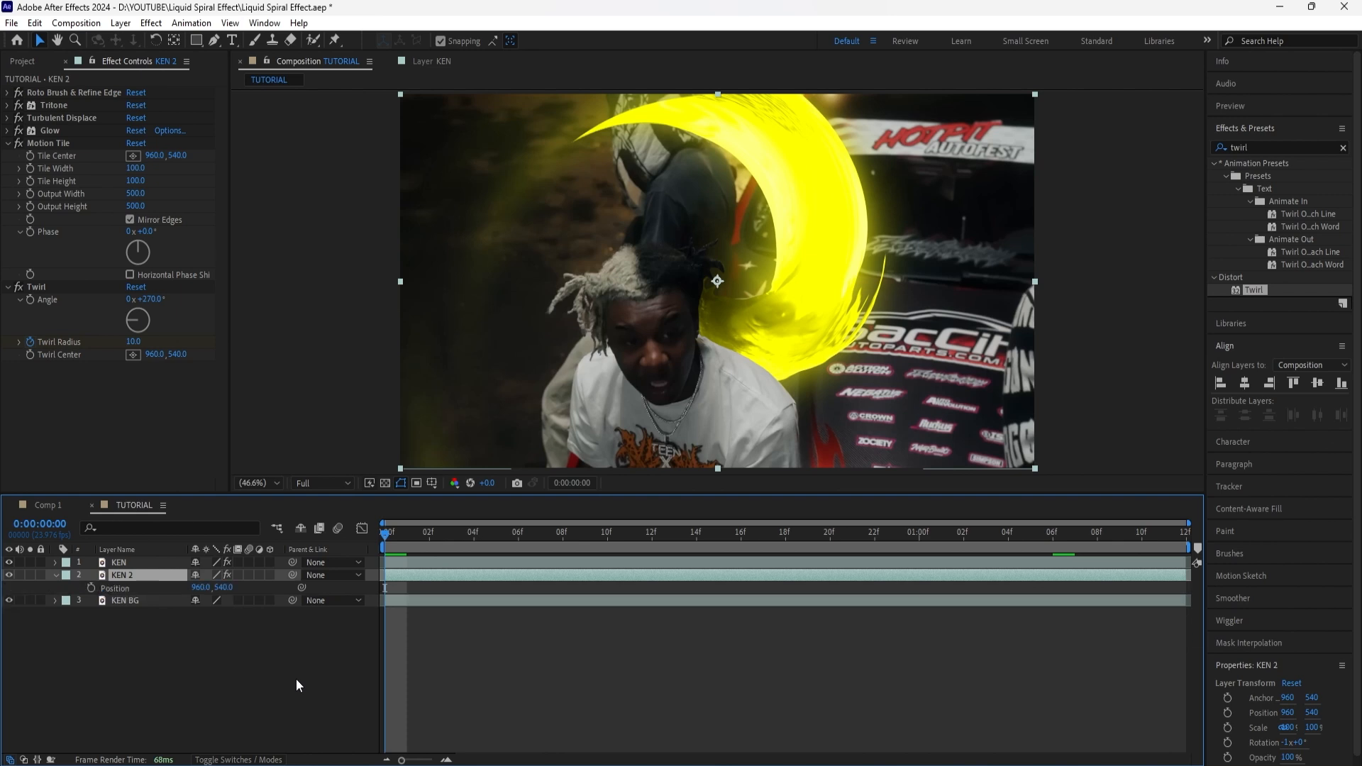
key("shift+s")
key("shift+r")
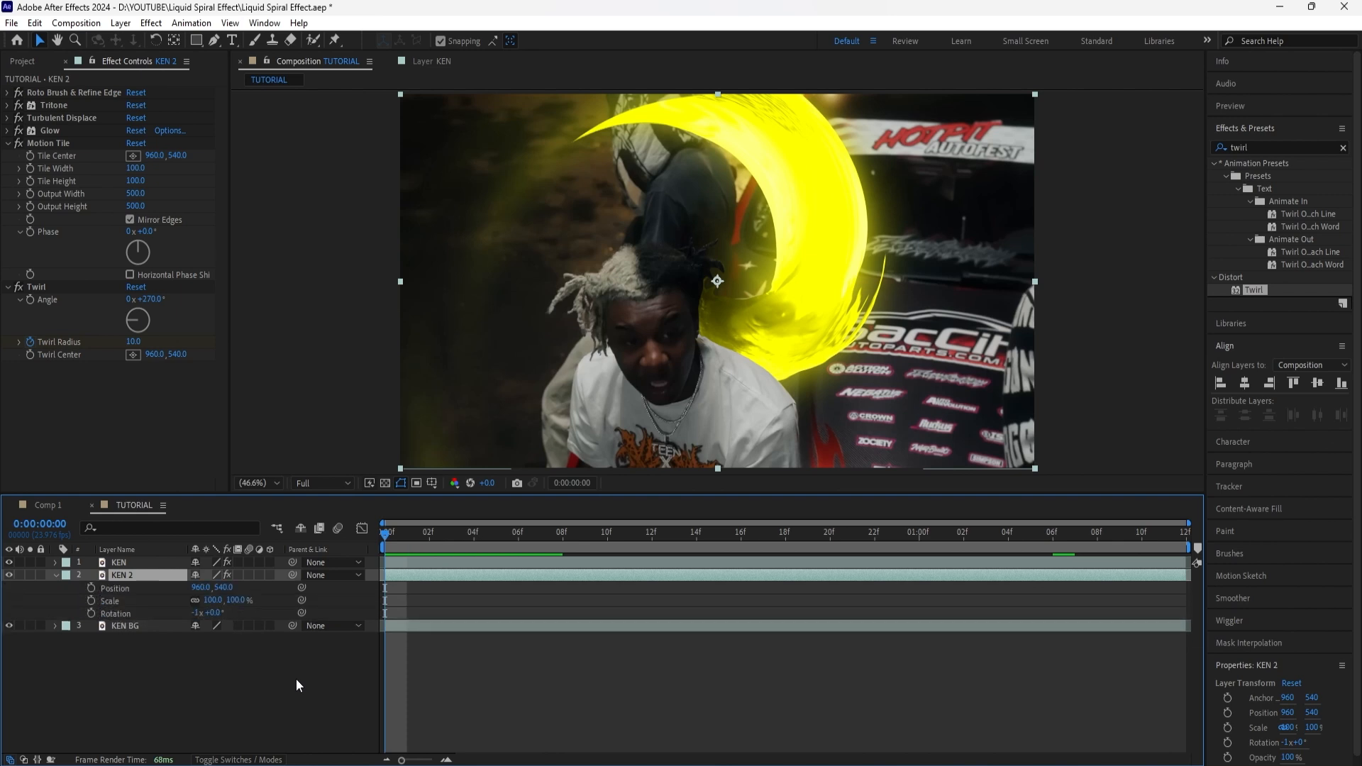
left_click(91, 600)
left_click(91, 613)
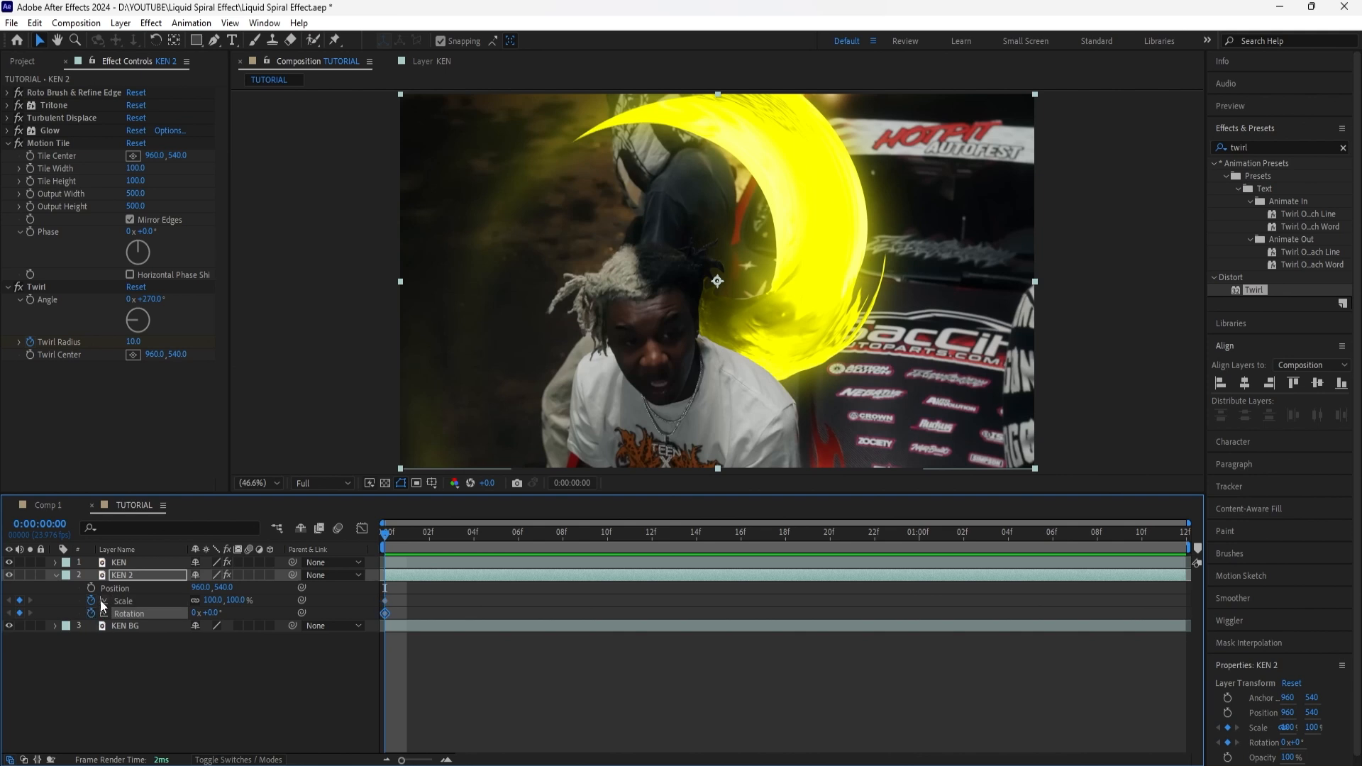
left_click(92, 587)
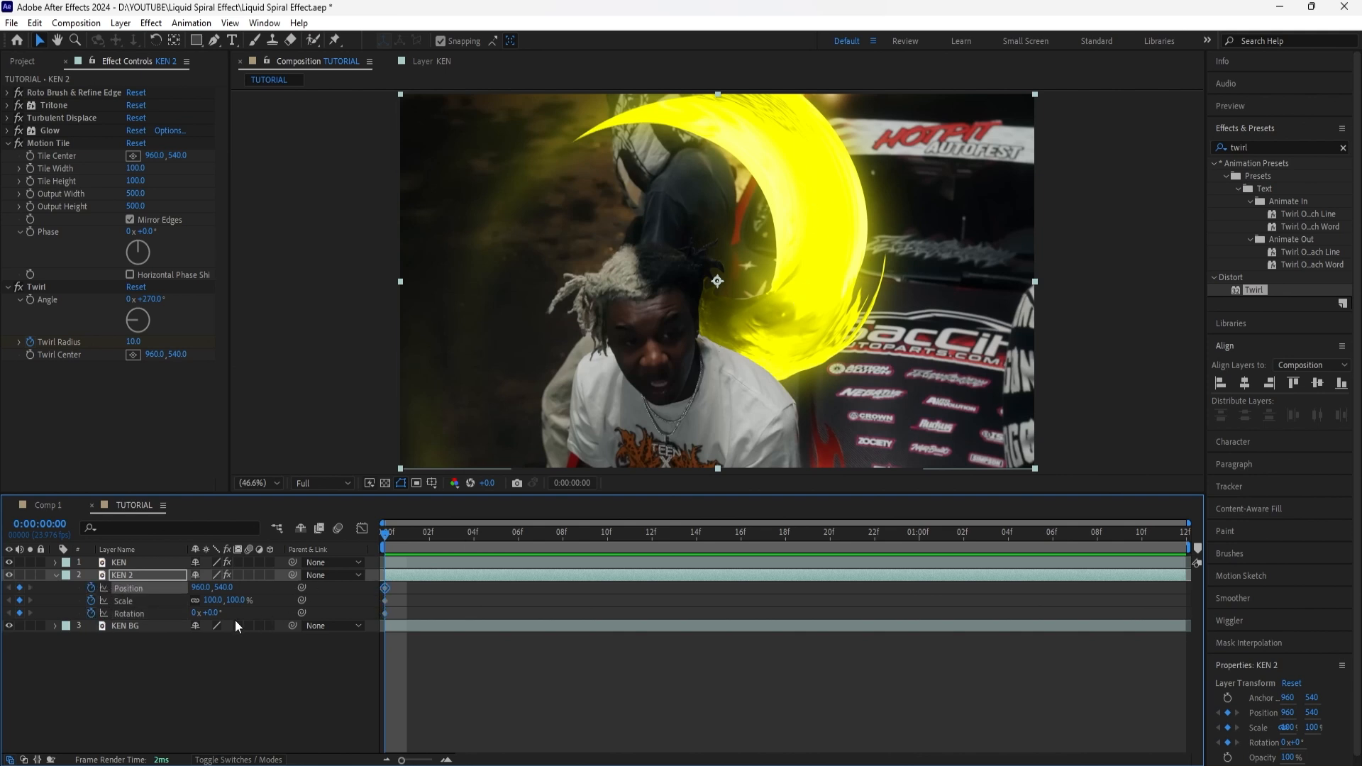
Step: Offset KEN 2's Position to about 709, 659 at the first frame and show all of the layer's keyframed properties
left_click_drag(201, 588, 180, 595)
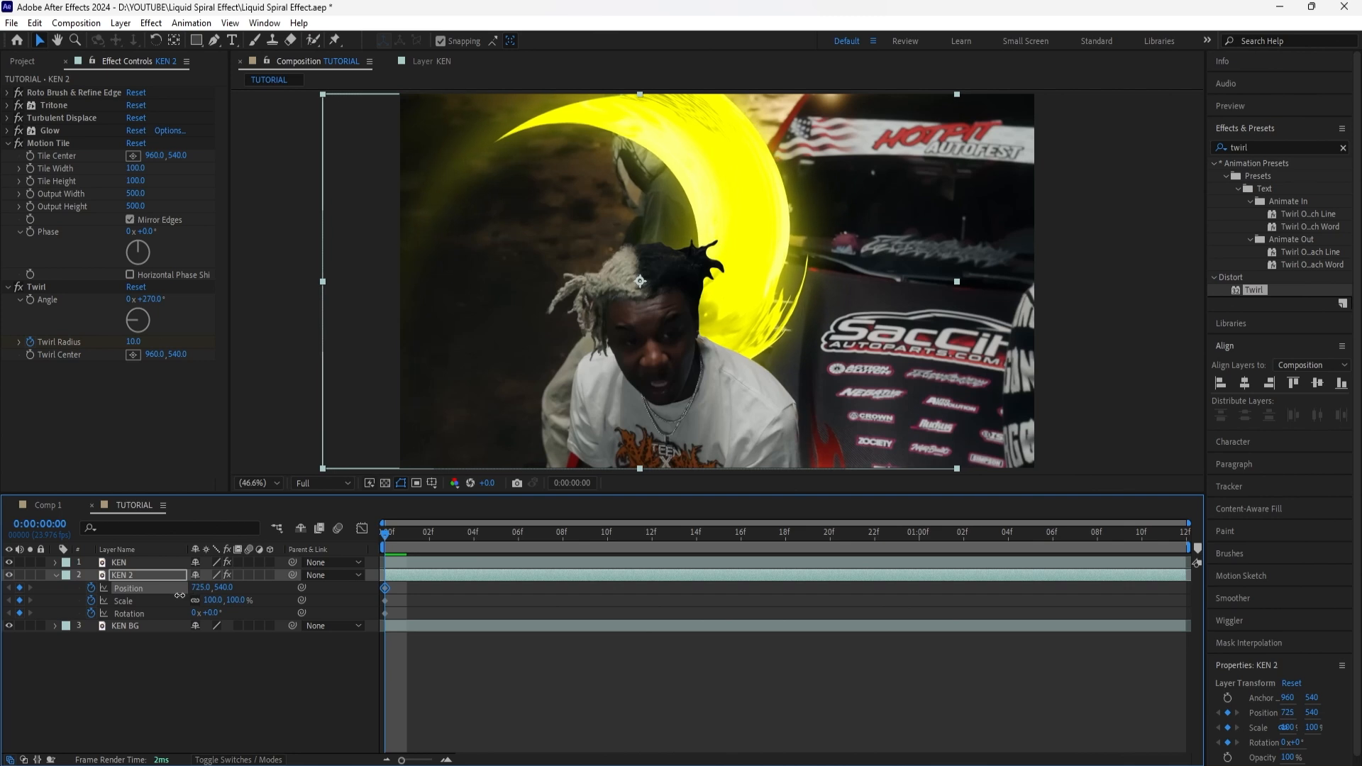
left_click_drag(226, 587, 316, 585)
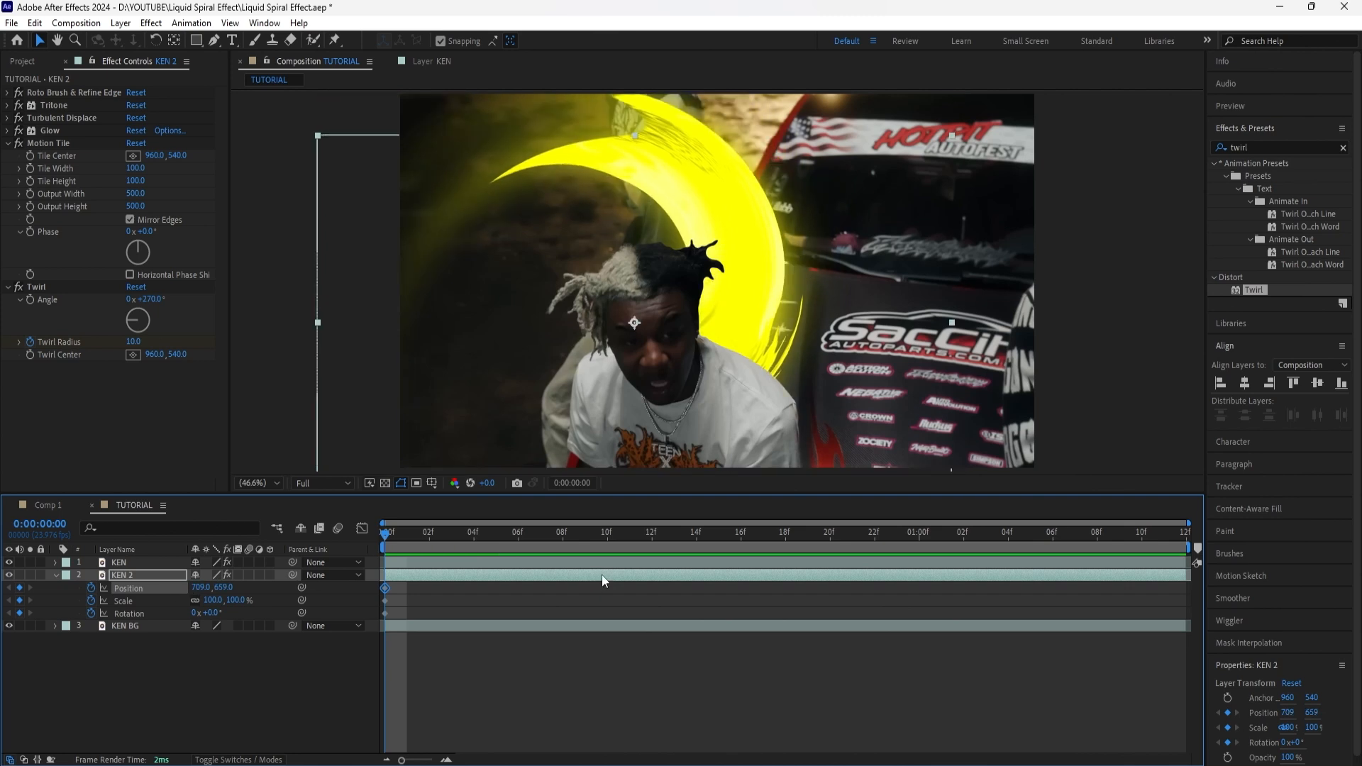
left_click(602, 576)
key("u")
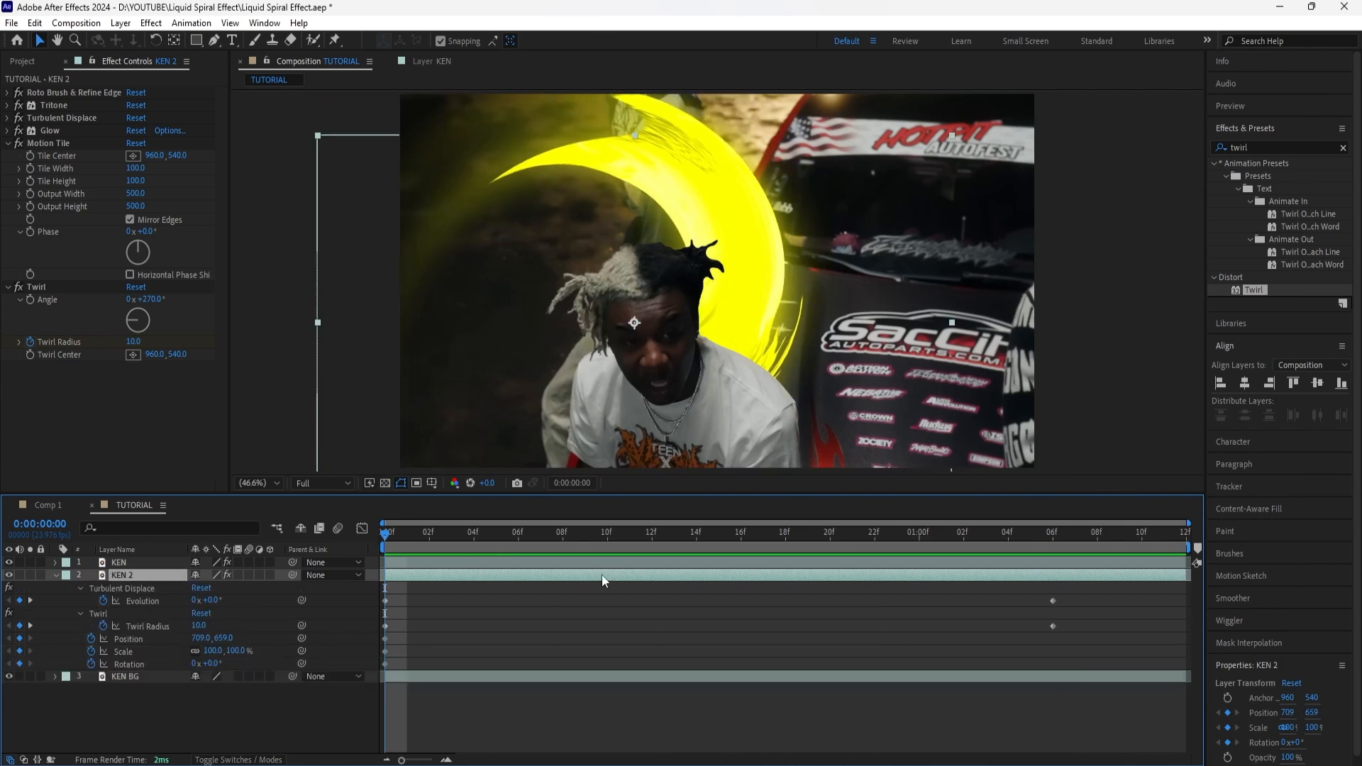
Step: Keyframe KEN 2's Rotation to -360° at 0:00:01:06
left_click(1050, 538)
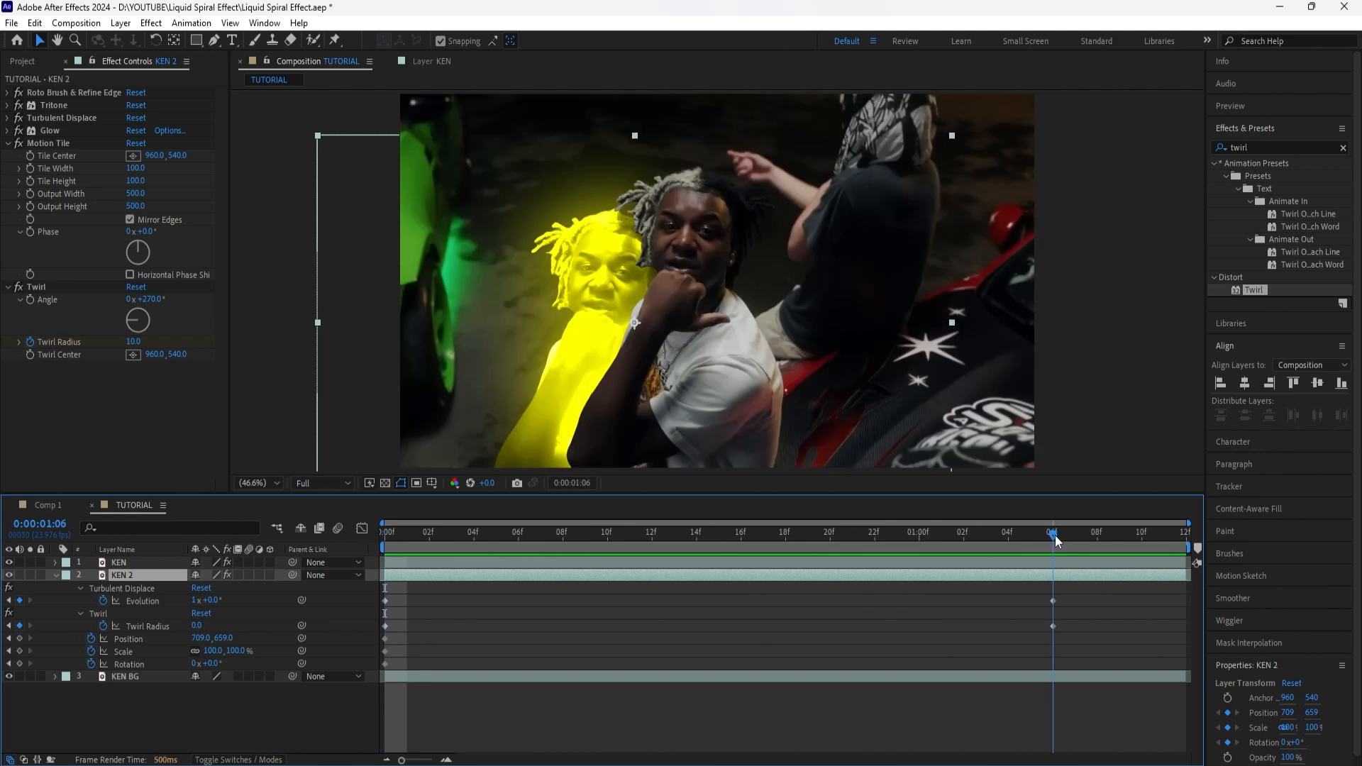
left_click_drag(216, 672, 107, 680)
left_click(219, 665)
type("-360")
key("Return")
Step: Keyframe KEN 2's Scale to 180% at 0:00:01:00 and to 100% at 0:00:01:06
left_click_drag(1053, 536, 963, 560)
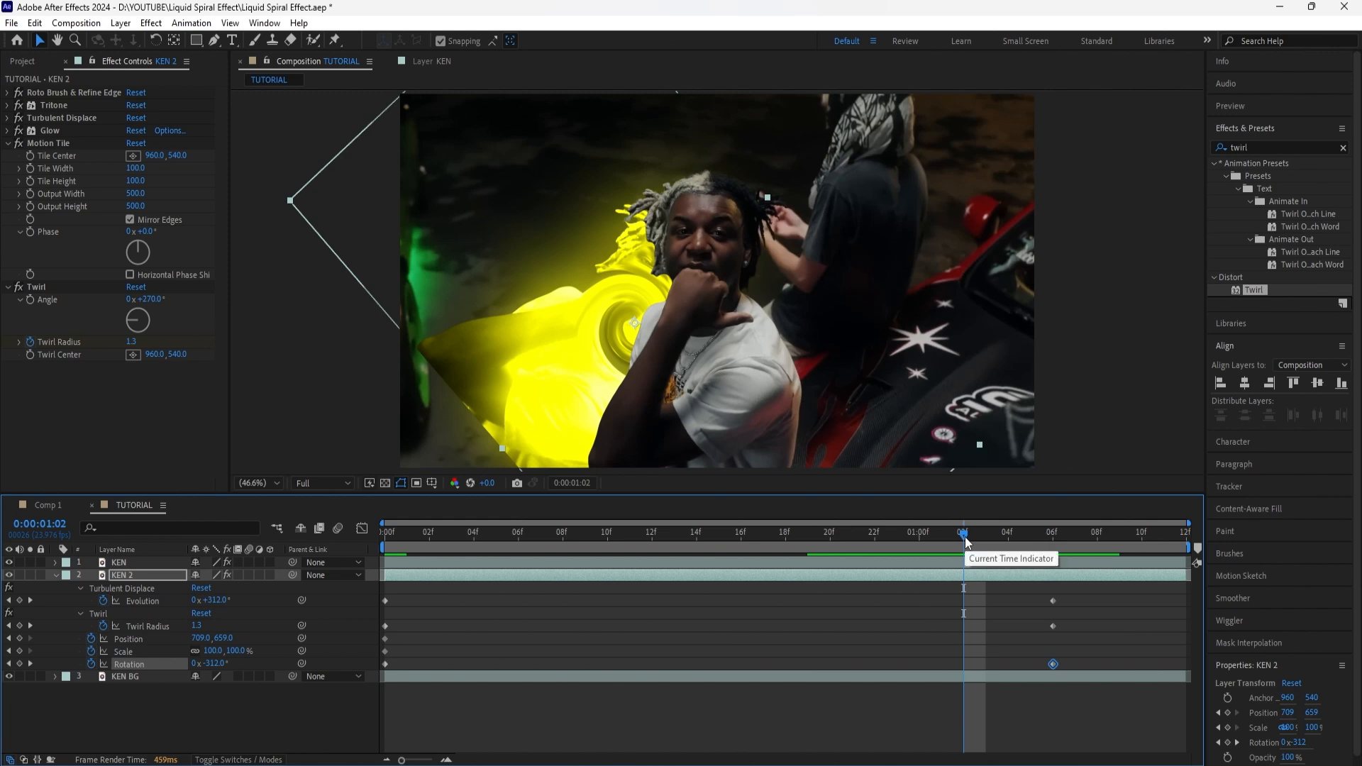
left_click_drag(965, 543, 1052, 540)
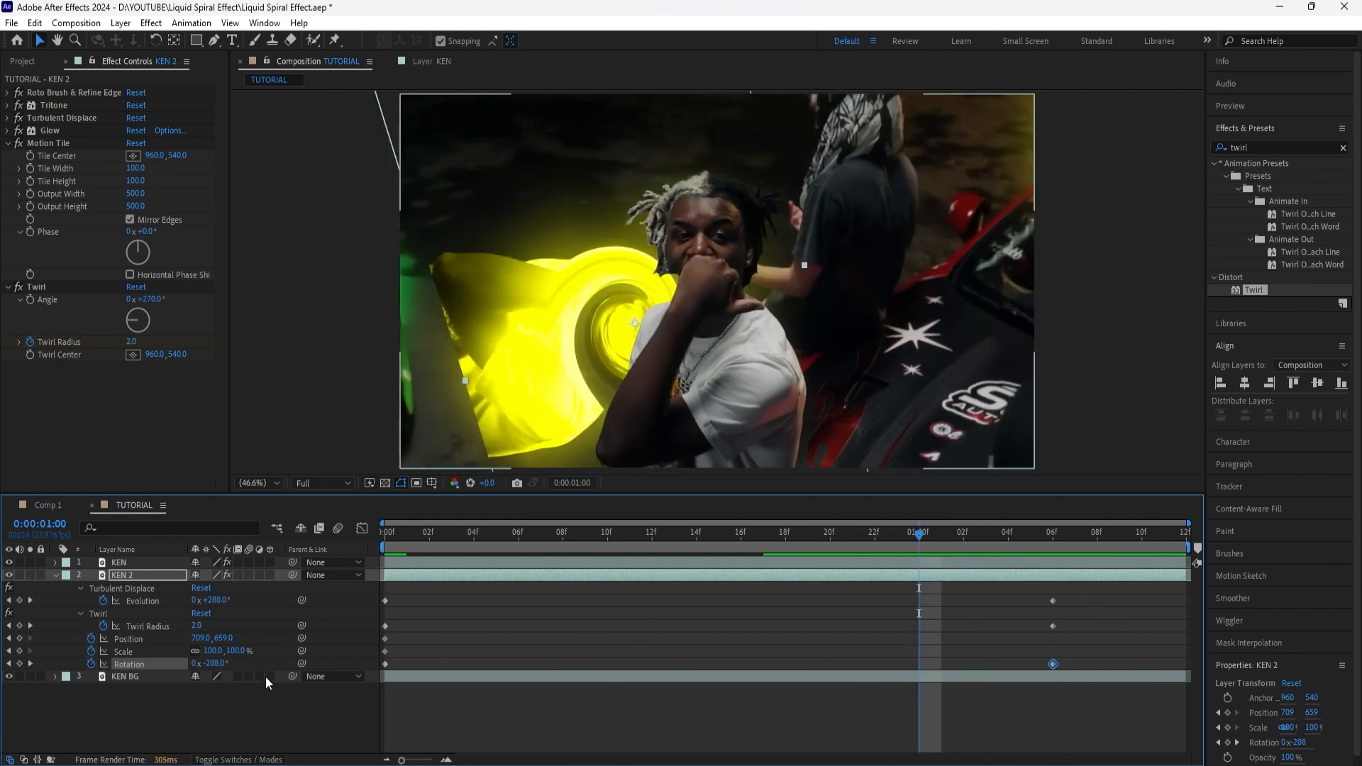
left_click(239, 652)
type("180")
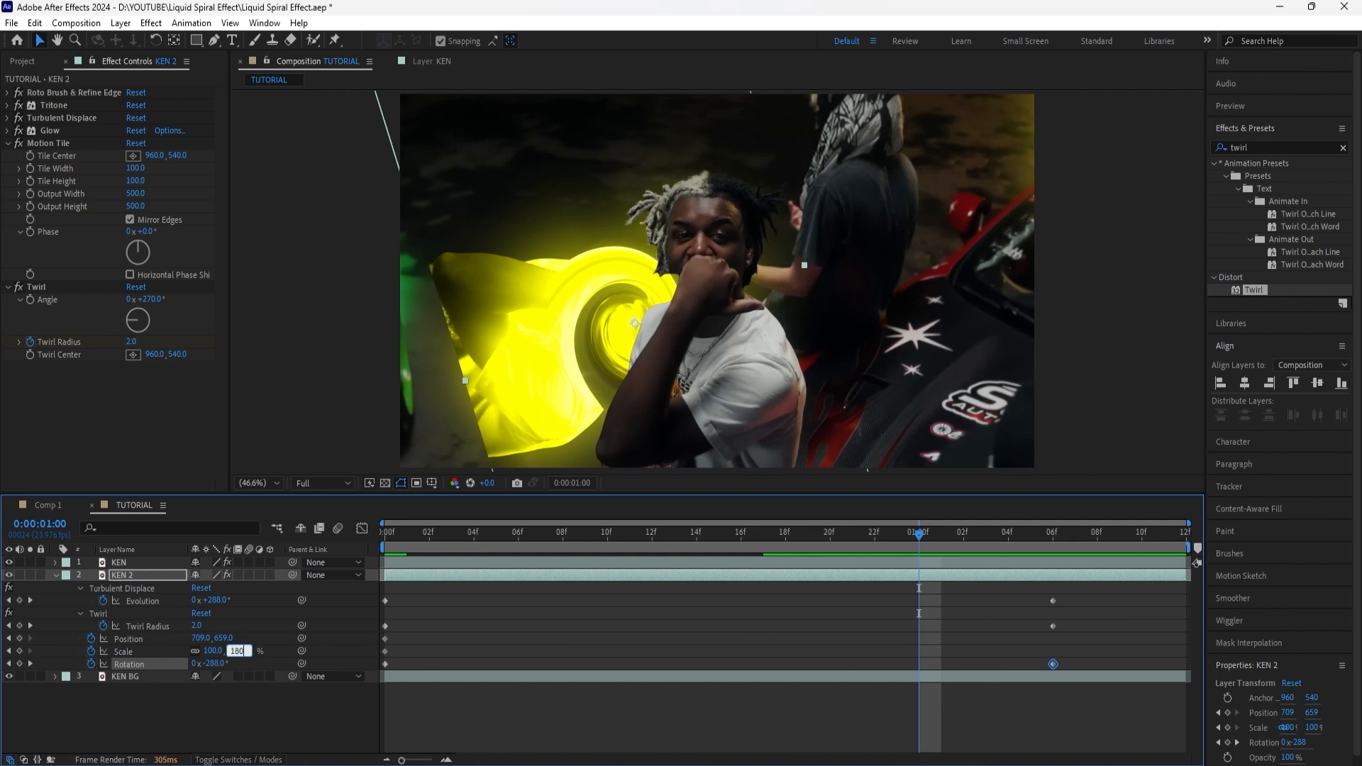
key("Return")
left_click_drag(919, 546, 1045, 544)
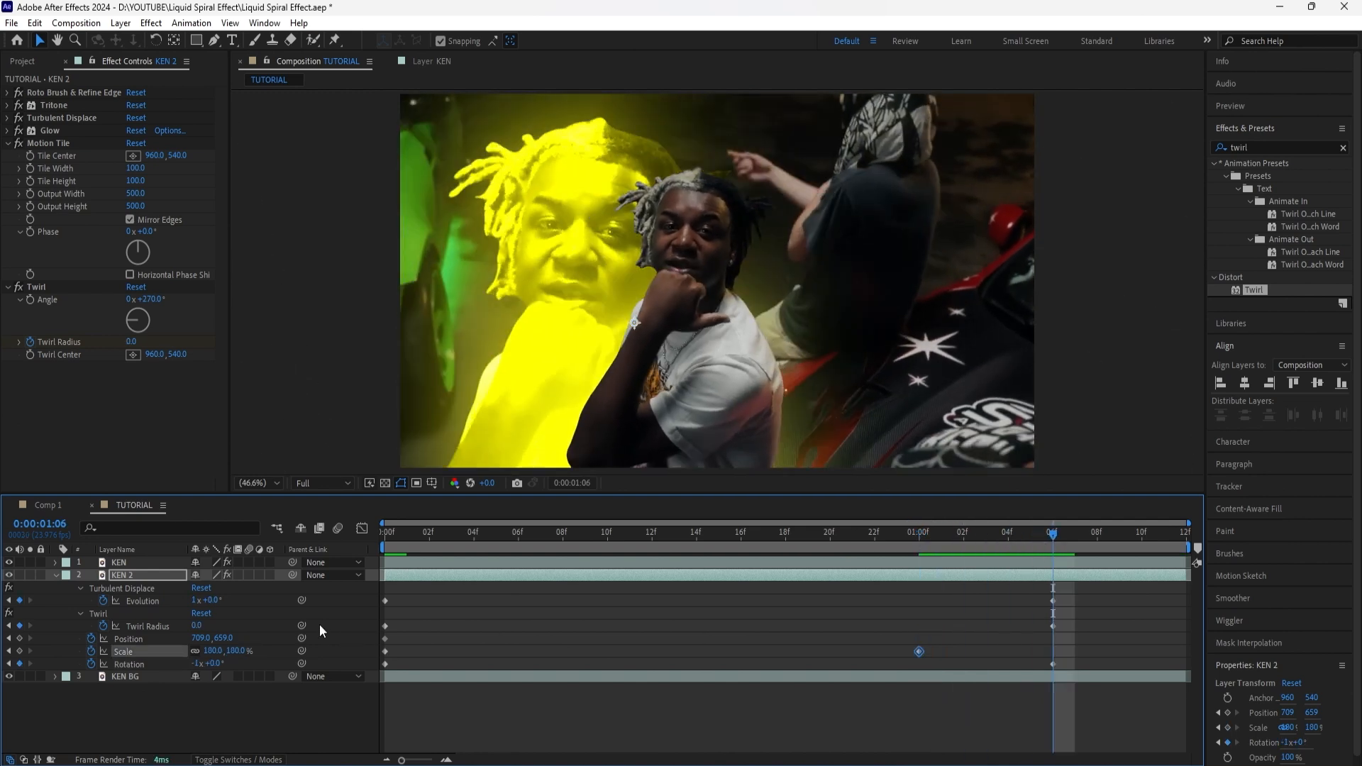
left_click(239, 650)
type("100")
left_click(301, 715)
Step: Set KEN 2's Position to 960, 540 at 0:00:01:06
left_click(208, 641)
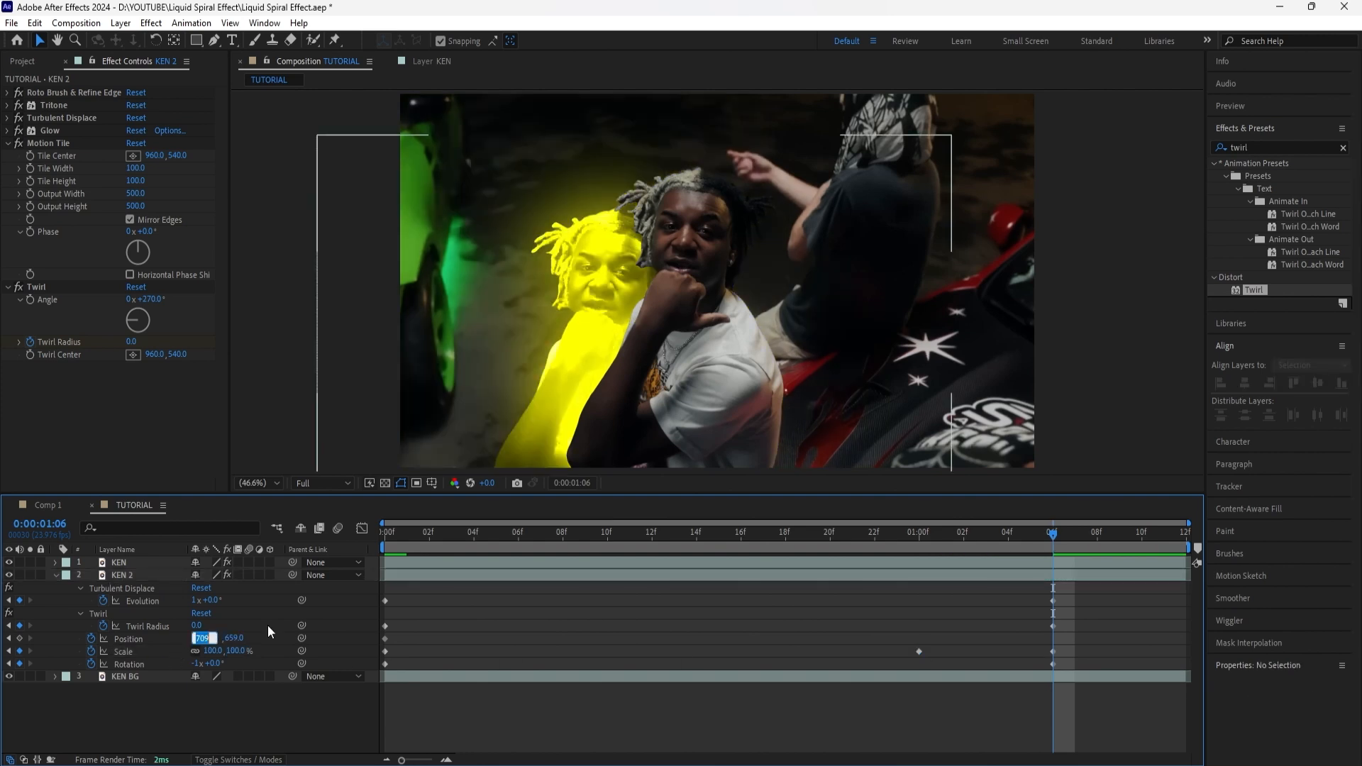
type("960")
key("Return")
left_click(233, 638)
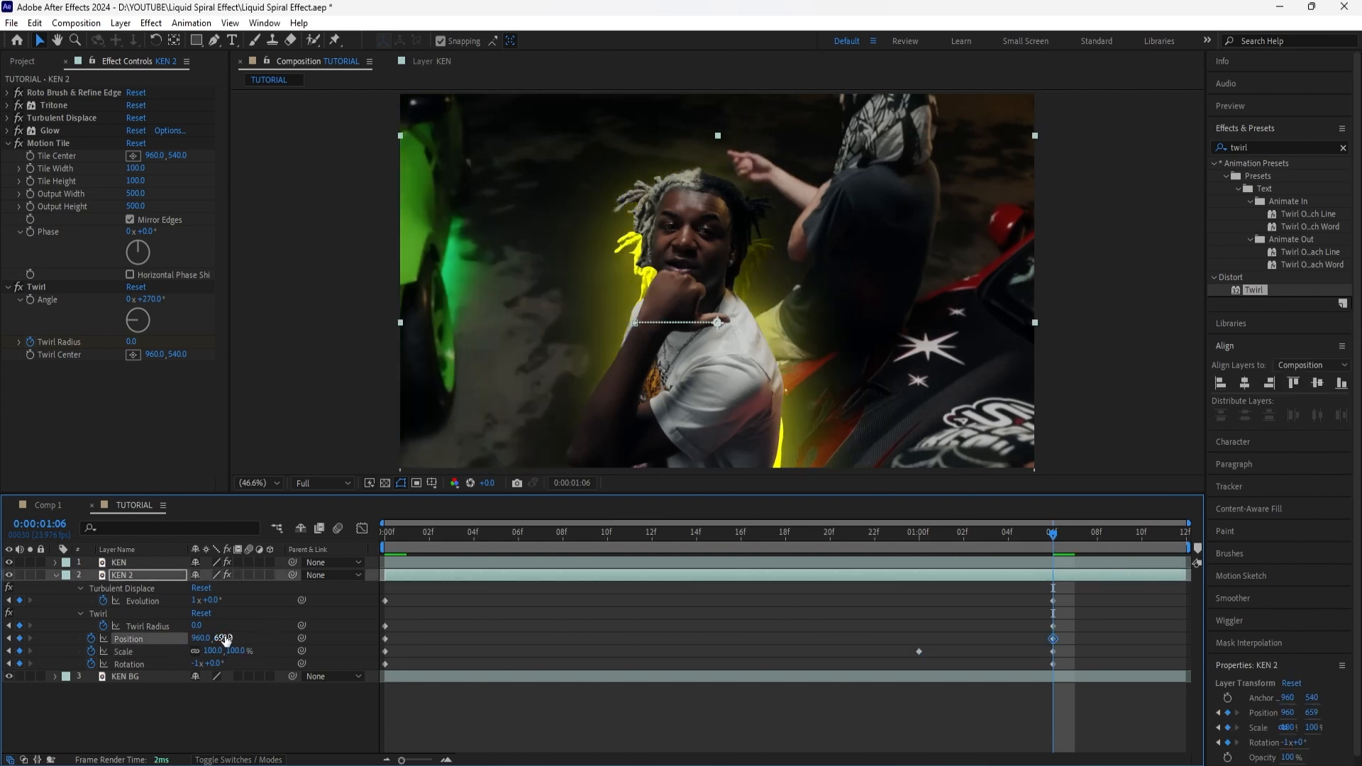
type("540")
key("Return")
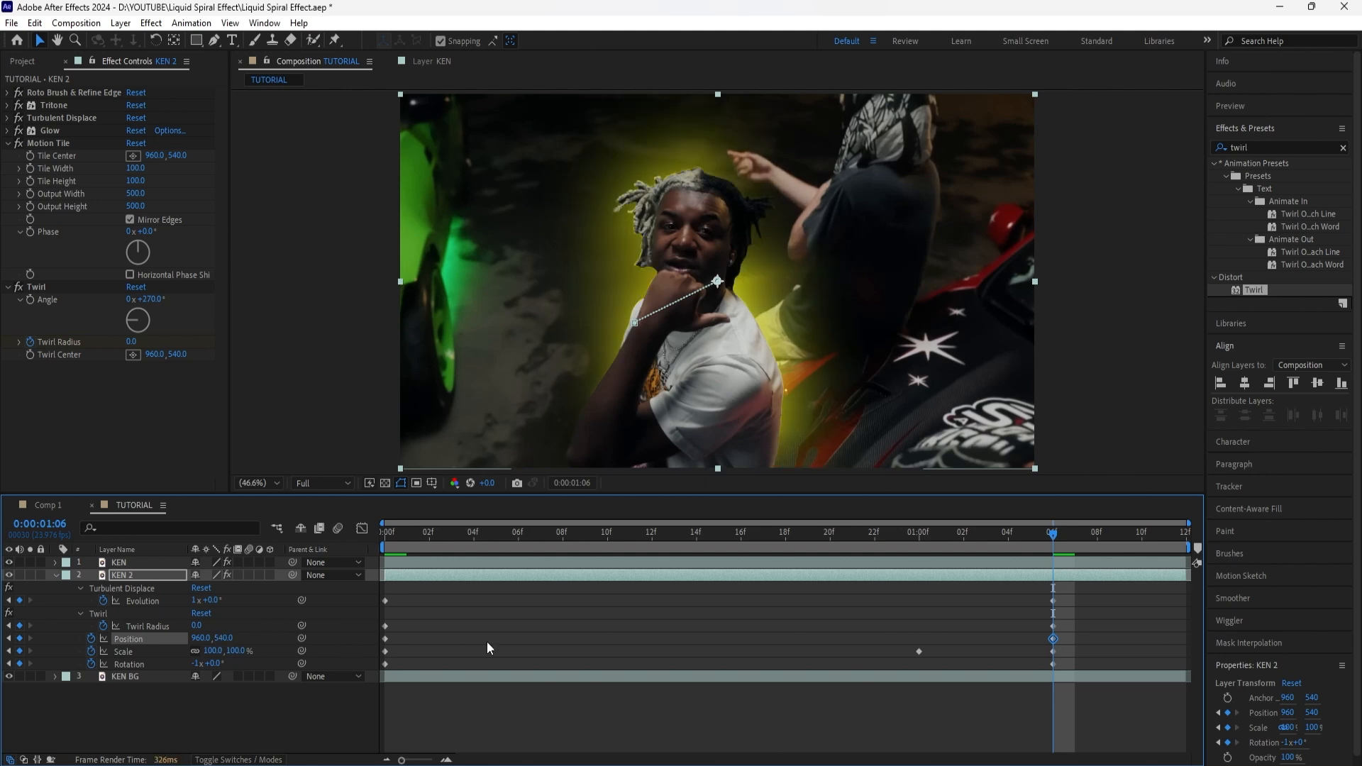
Step: Apply Easy Ease to all of KEN 2's keyframes
left_click_drag(1073, 593, 381, 668)
right_click(1053, 629)
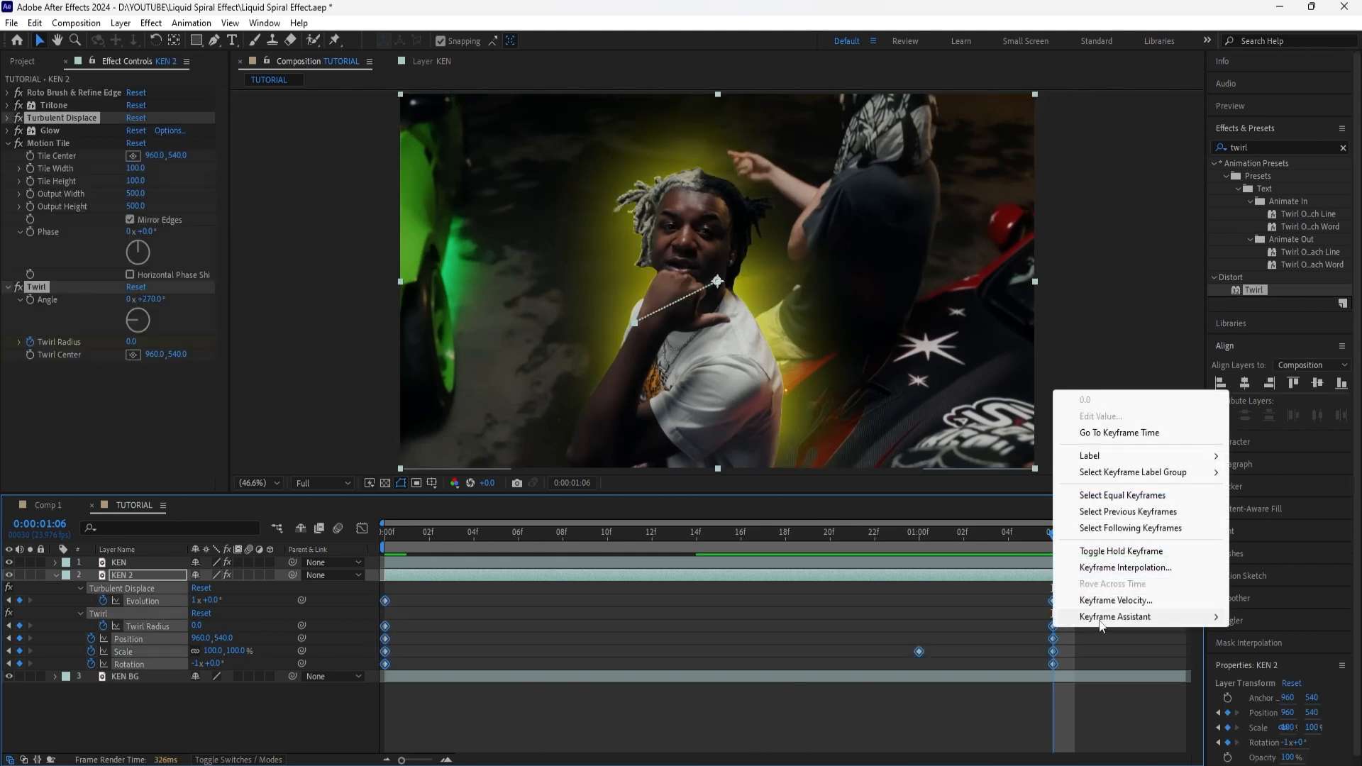
mouse_move(1090, 618)
left_click(1008, 666)
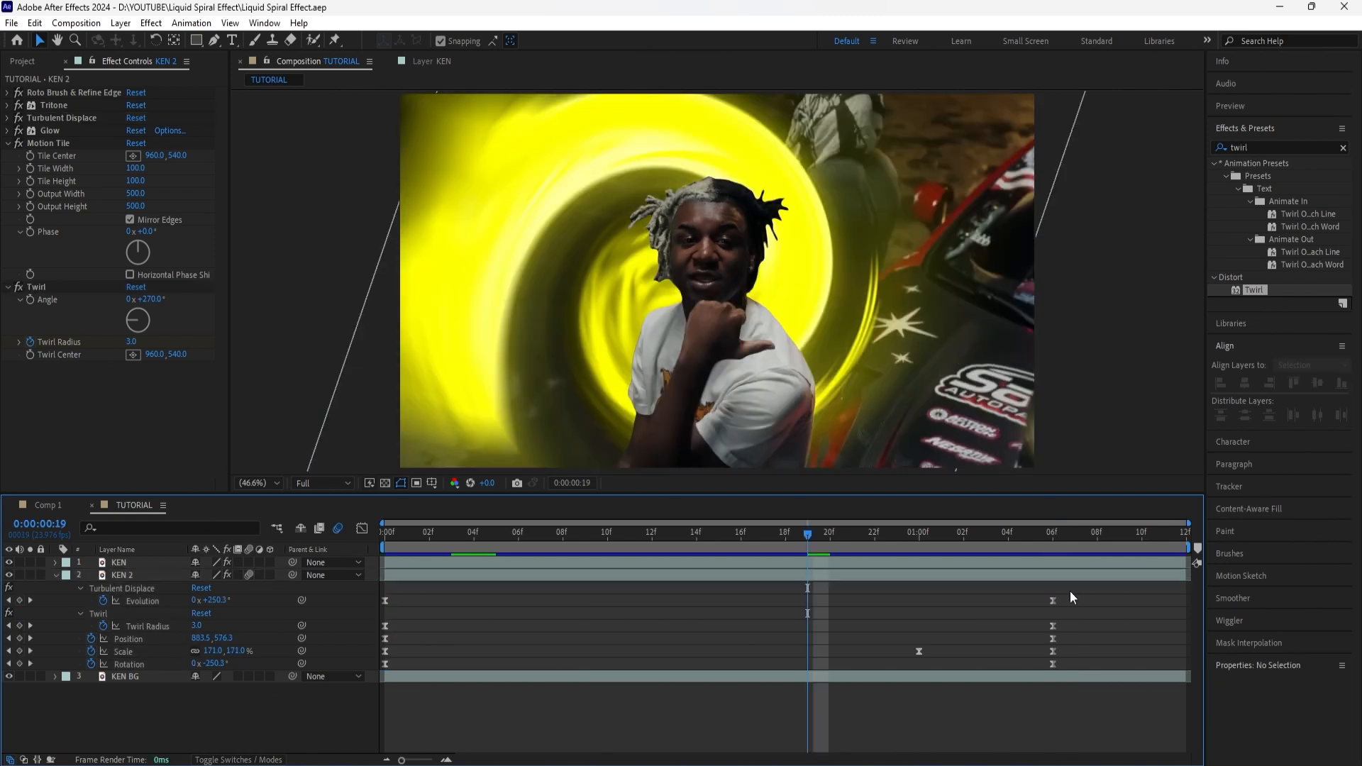
Step: Shift all of KEN 2's keyframes one frame earlier, with the last ones at 0:00:01:05, and preview the composition
left_click_drag(1090, 595, 383, 677)
left_click_drag(1053, 600, 1031, 600)
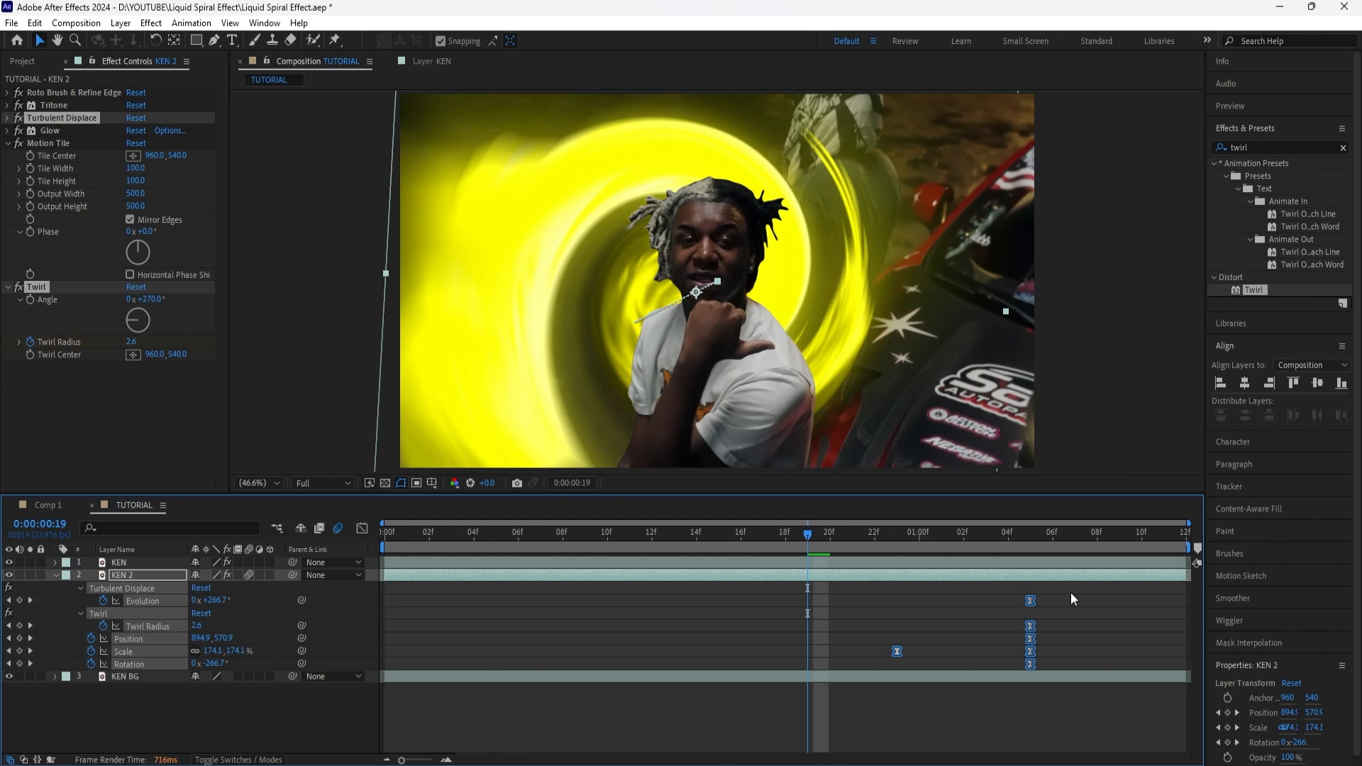
key("space")
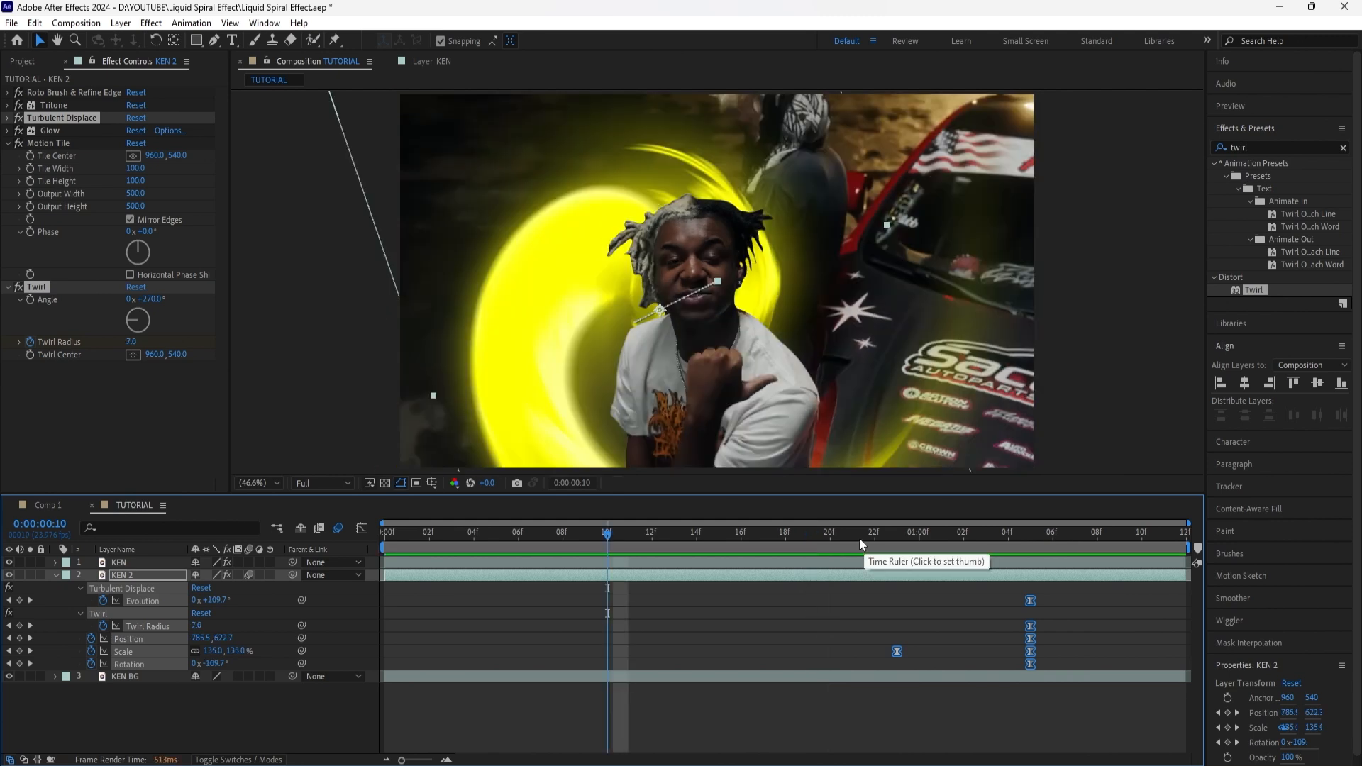
Step: Expand the Tritone and Glow settings on KEN 2 to review them, and play back the composition
left_click(150, 577)
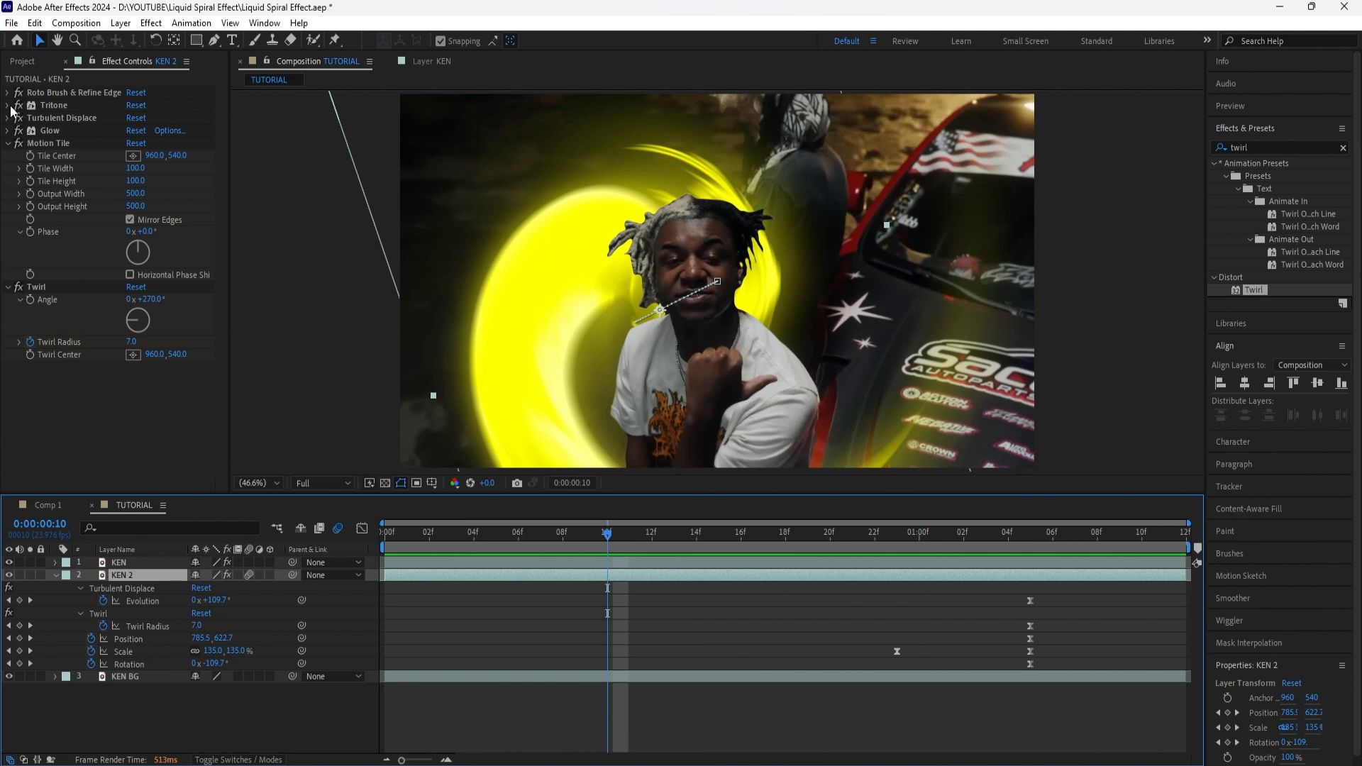
left_click(9, 106)
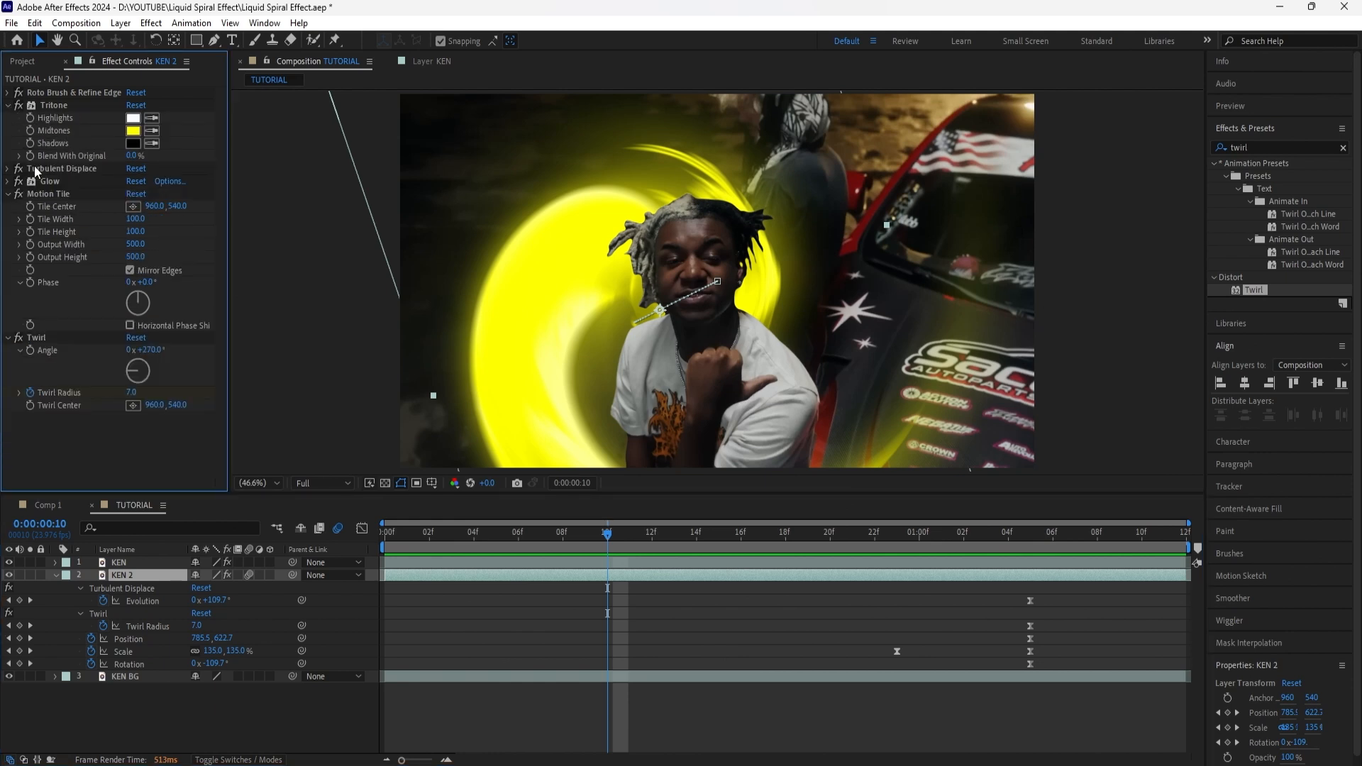
left_click(9, 181)
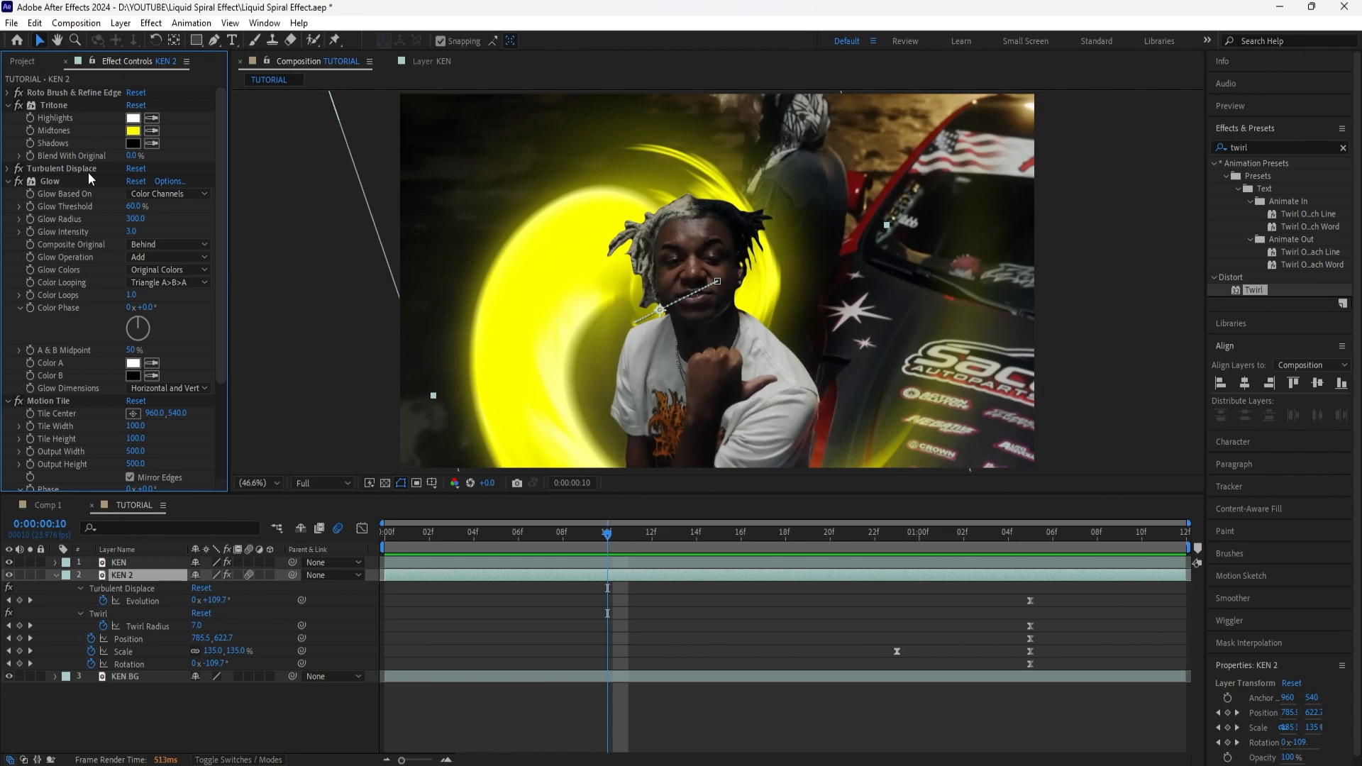
key("space")
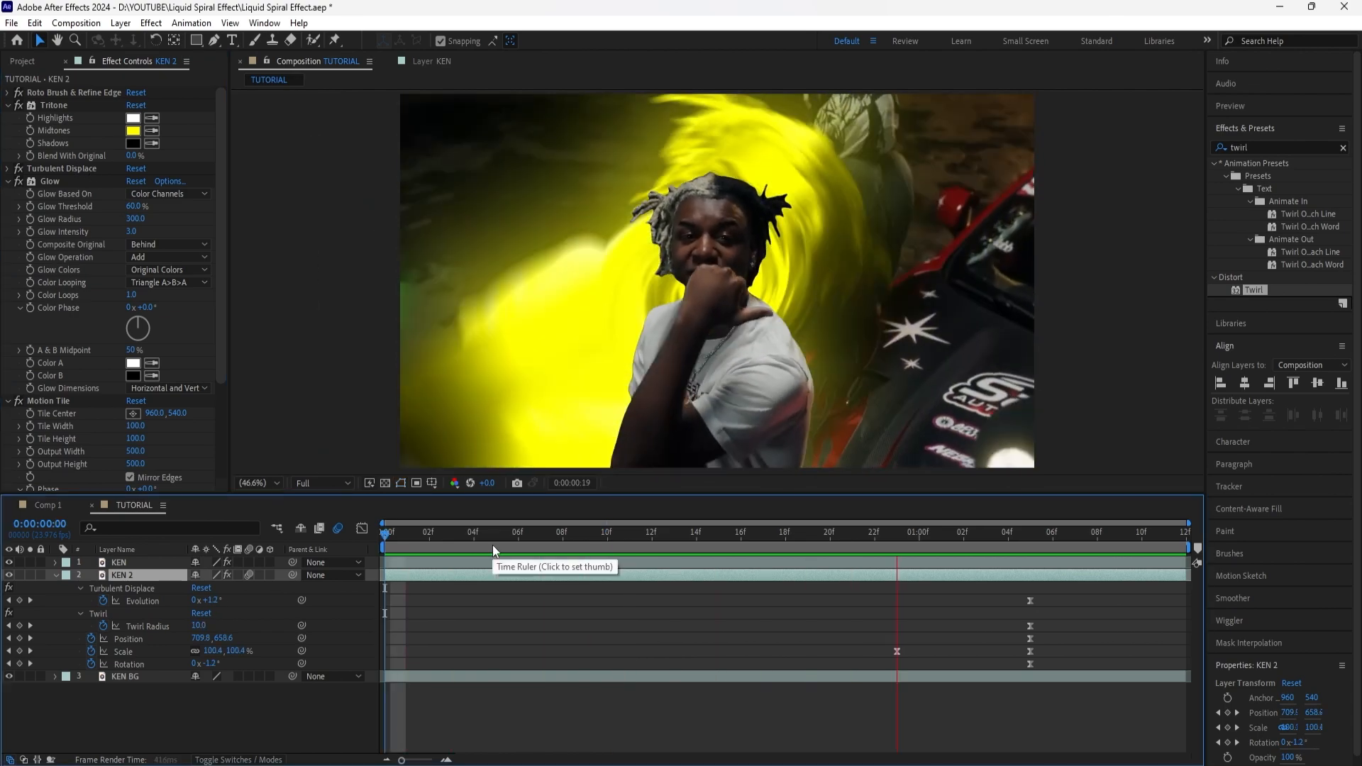